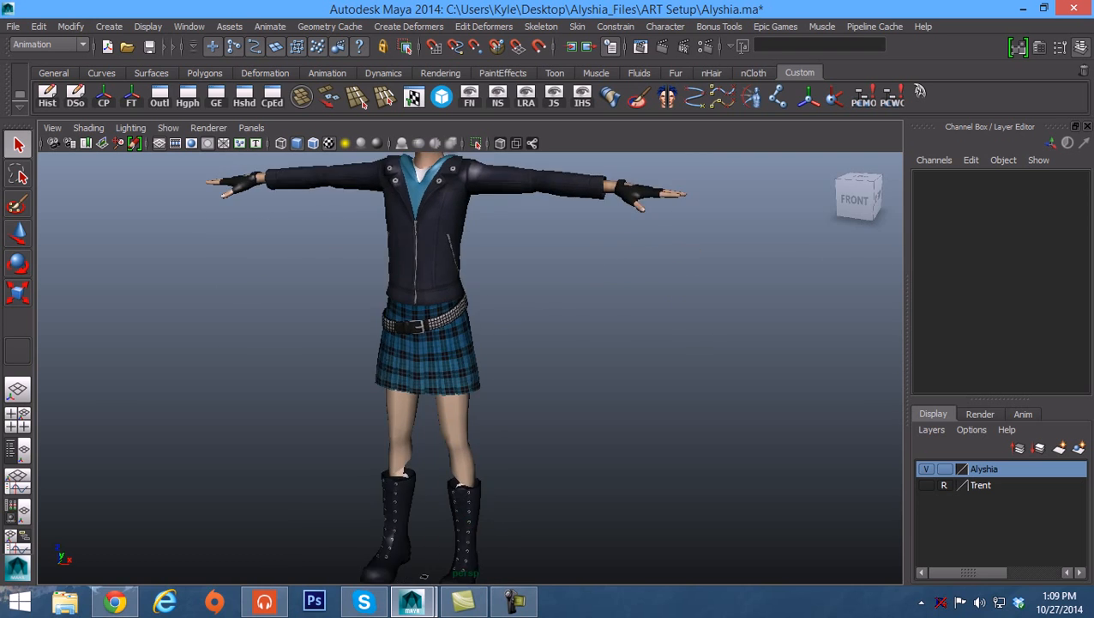
Step: Examine the textured Alyshia character from several angles, from the full body to a closer view of the head and jacket
alt+right_drag(484, 437, 454, 480)
alt+drag(481, 497, 424, 521)
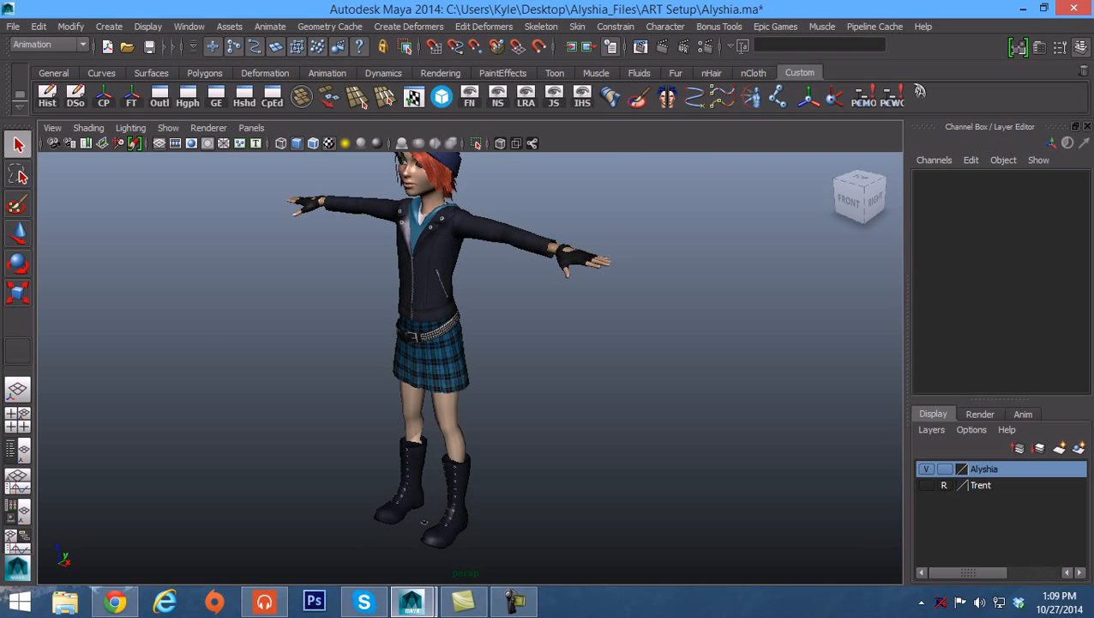
alt+drag(424, 522, 432, 558)
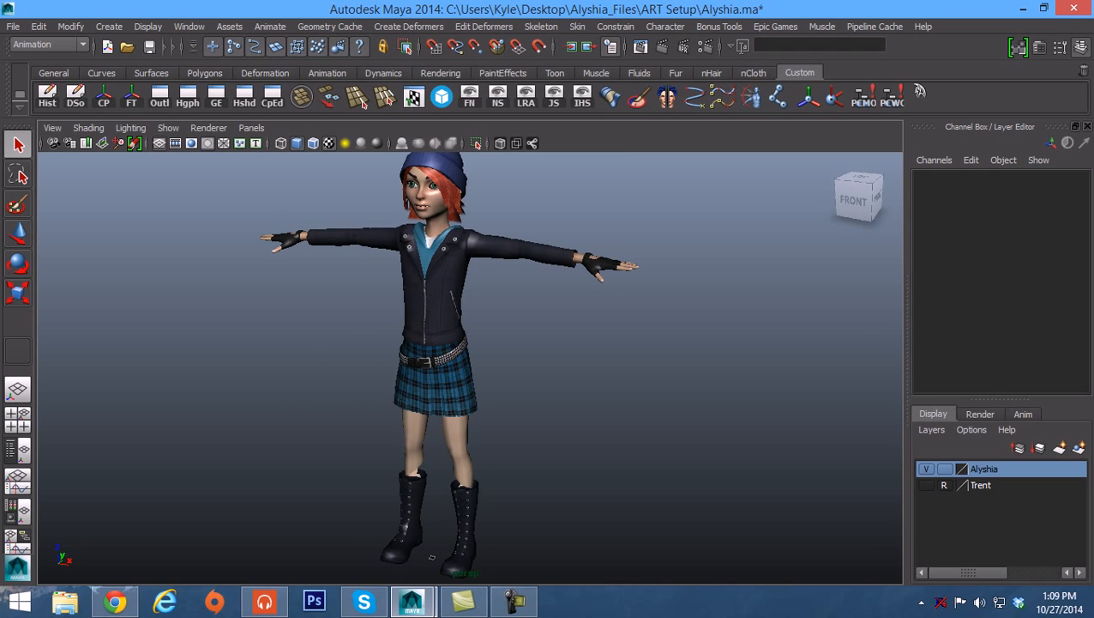
alt+drag(432, 558, 471, 580)
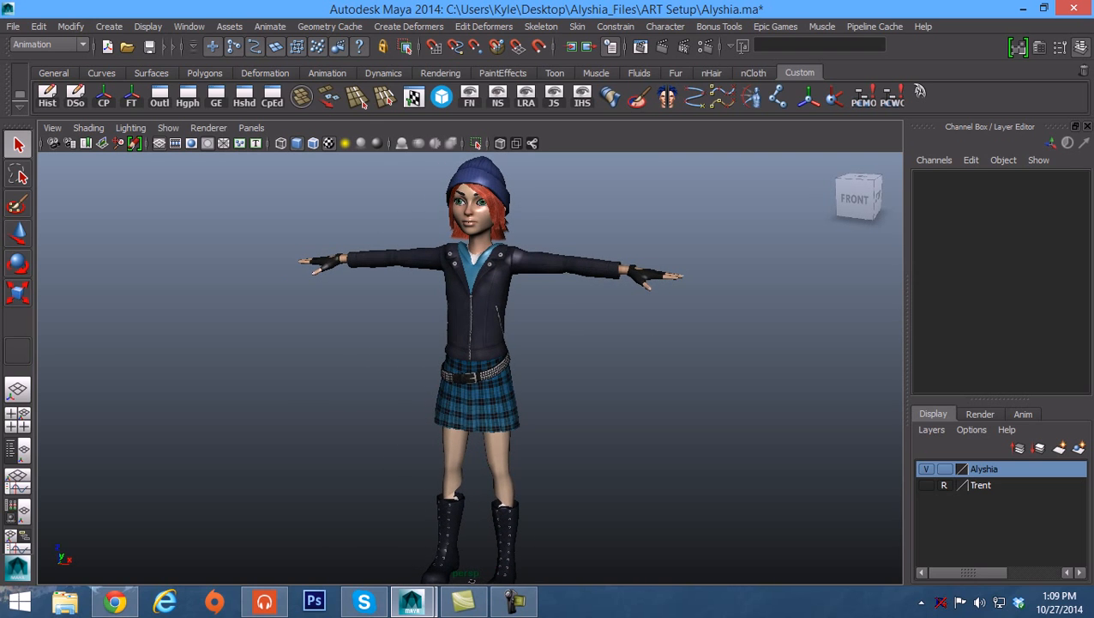
mouse_move(471, 581)
alt+middle_down()
mouse_move(458, 569)
mouse_move(450, 581)
alt+middle_up()
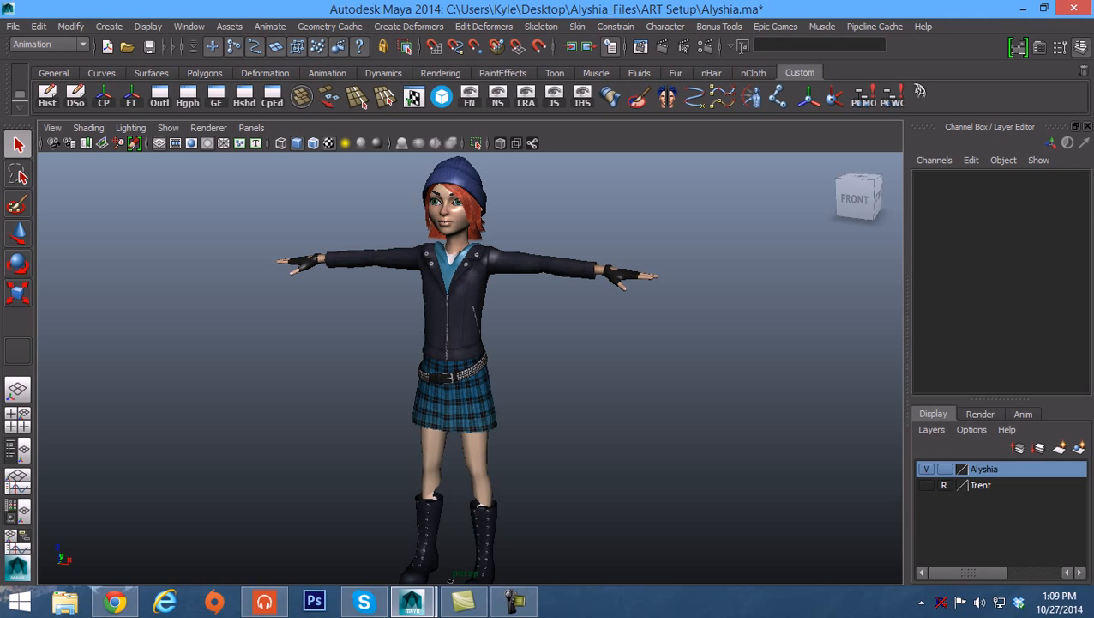
alt+middle_drag(450, 580, 431, 570)
alt+drag(431, 570, 435, 566)
alt+middle_drag(435, 566, 440, 583)
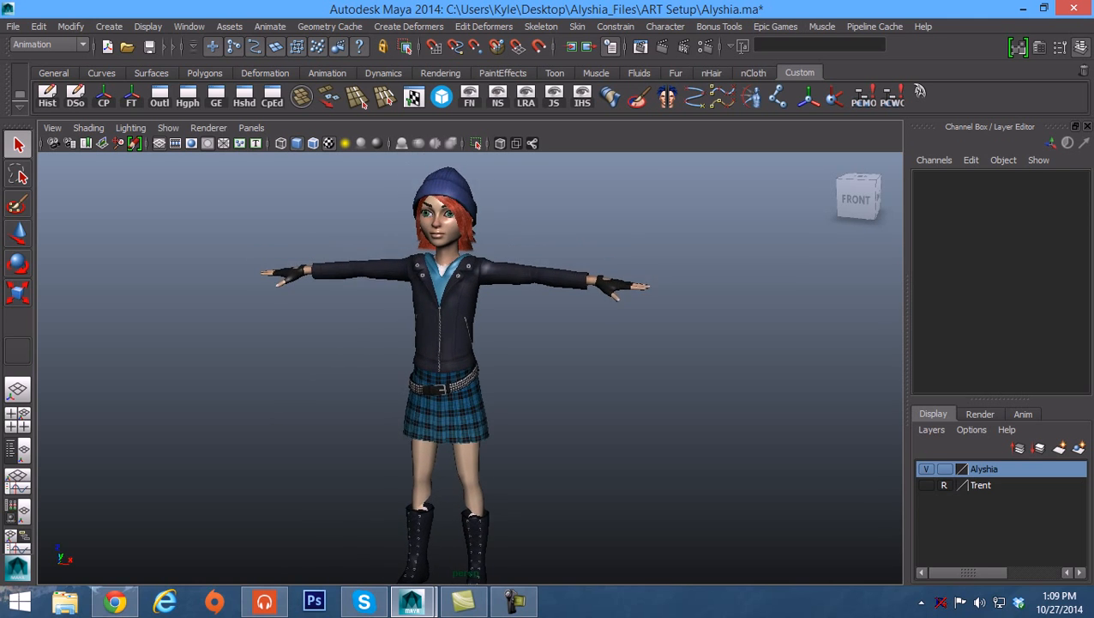
alt+right_drag(440, 583, 493, 583)
alt+middle_drag(450, 369, 473, 477)
alt+drag(474, 477, 559, 488)
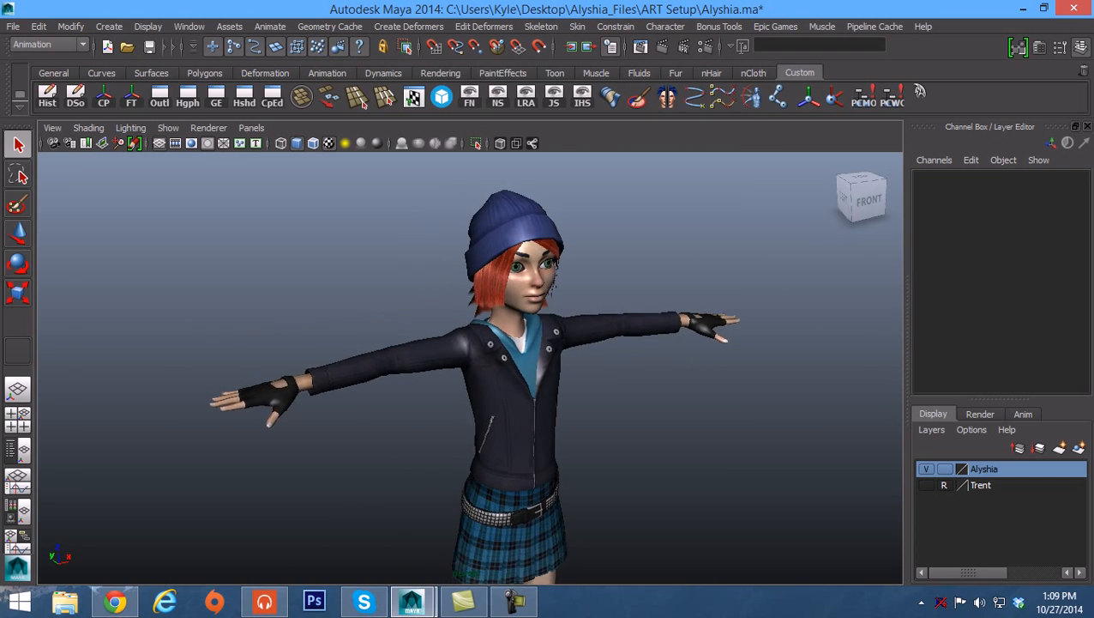
alt+middle_drag(559, 487, 524, 486)
alt+drag(524, 485, 519, 470)
alt+middle_drag(519, 470, 491, 474)
alt+right_drag(490, 474, 549, 474)
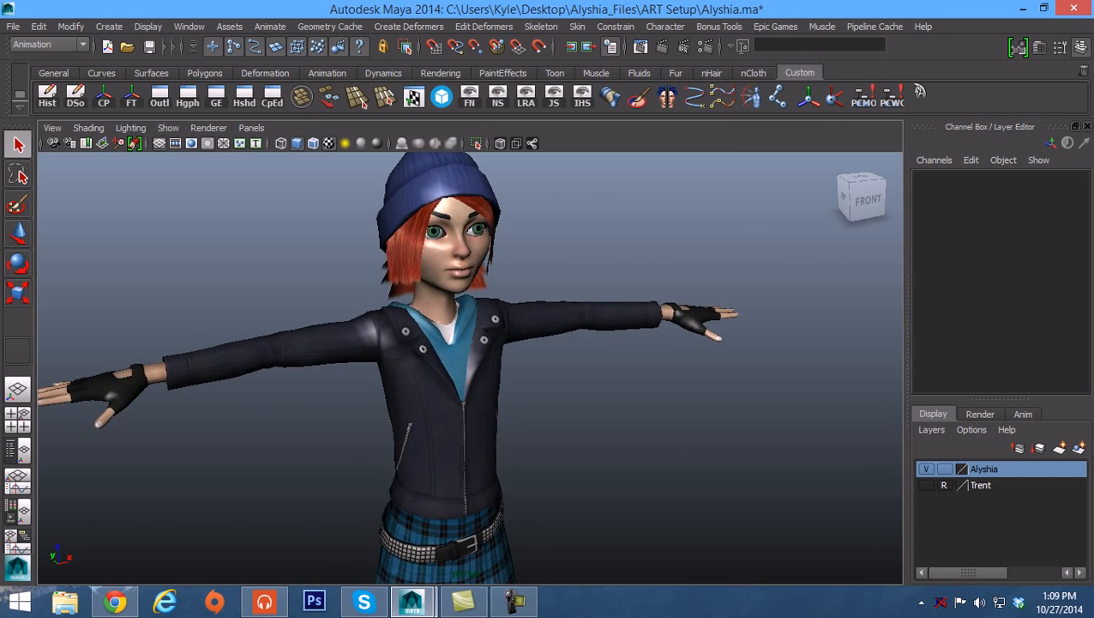
alt+drag(549, 474, 493, 465)
alt+middle_drag(493, 465, 506, 508)
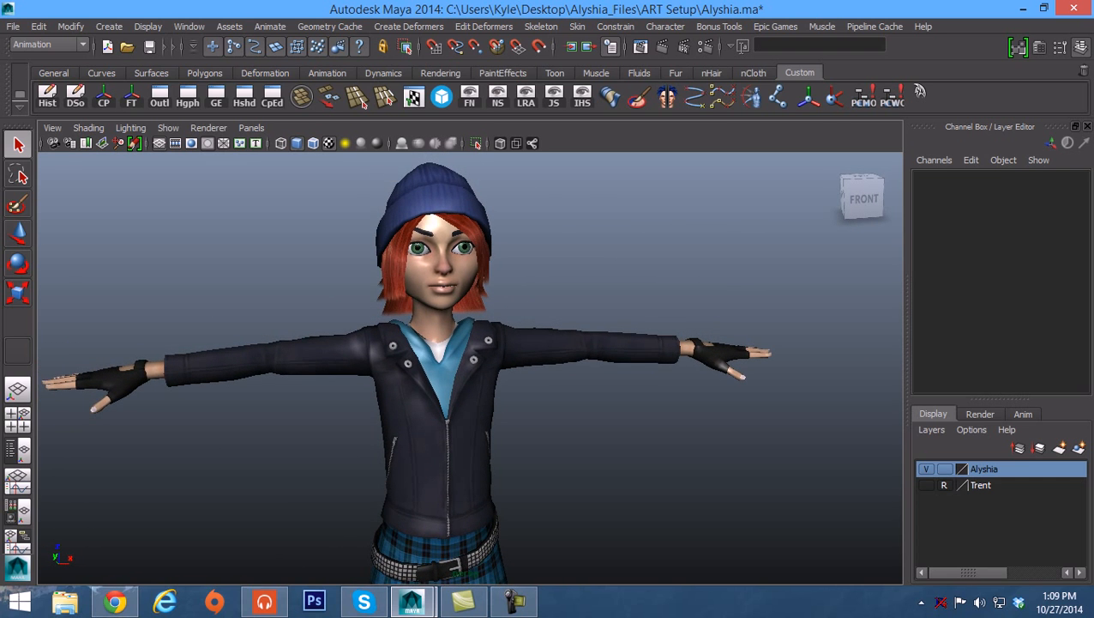
click(755, 27)
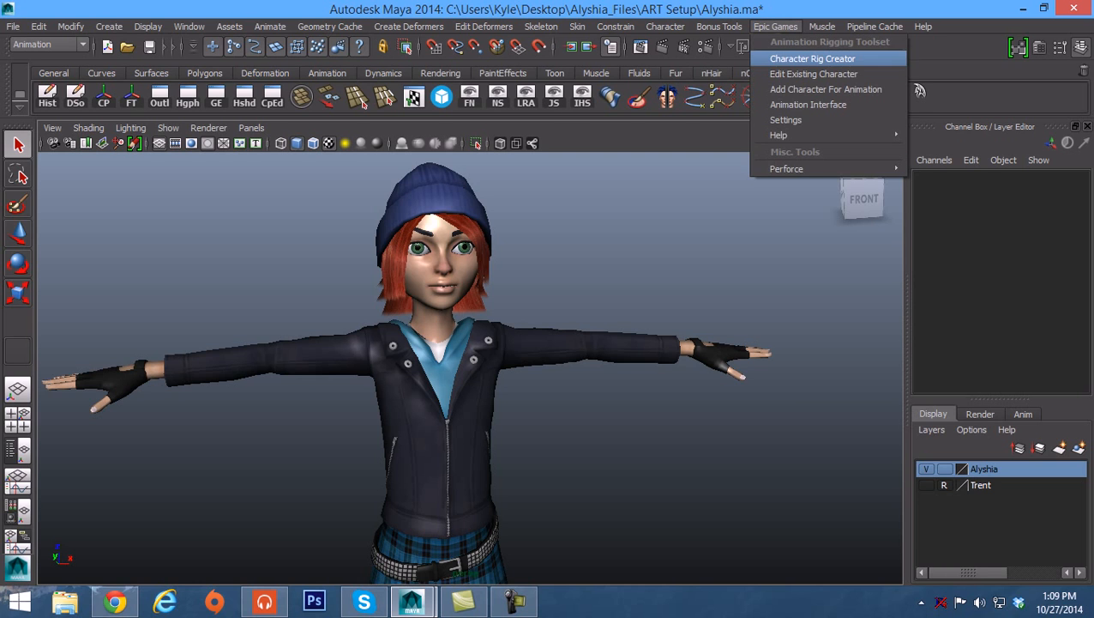
click(812, 59)
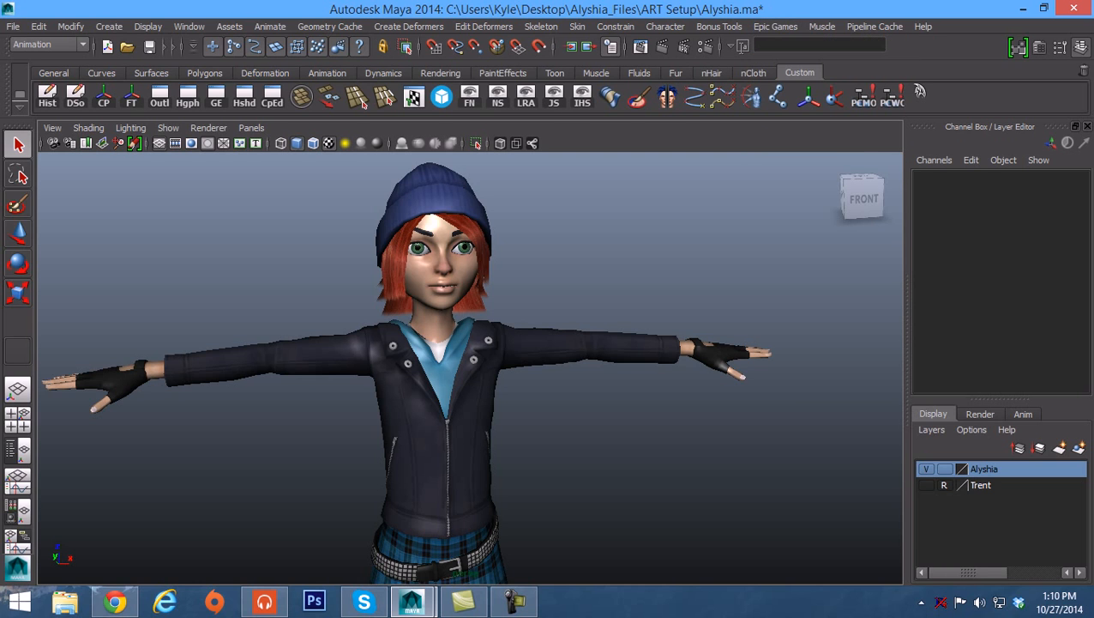
alt+drag(515, 360, 489, 357)
alt+middle_drag(489, 357, 541, 359)
alt+drag(540, 358, 493, 362)
Step: Switch to the Girl_Rig.ma scene and view the whole rigged character with its control curves
mouse_move(413, 602)
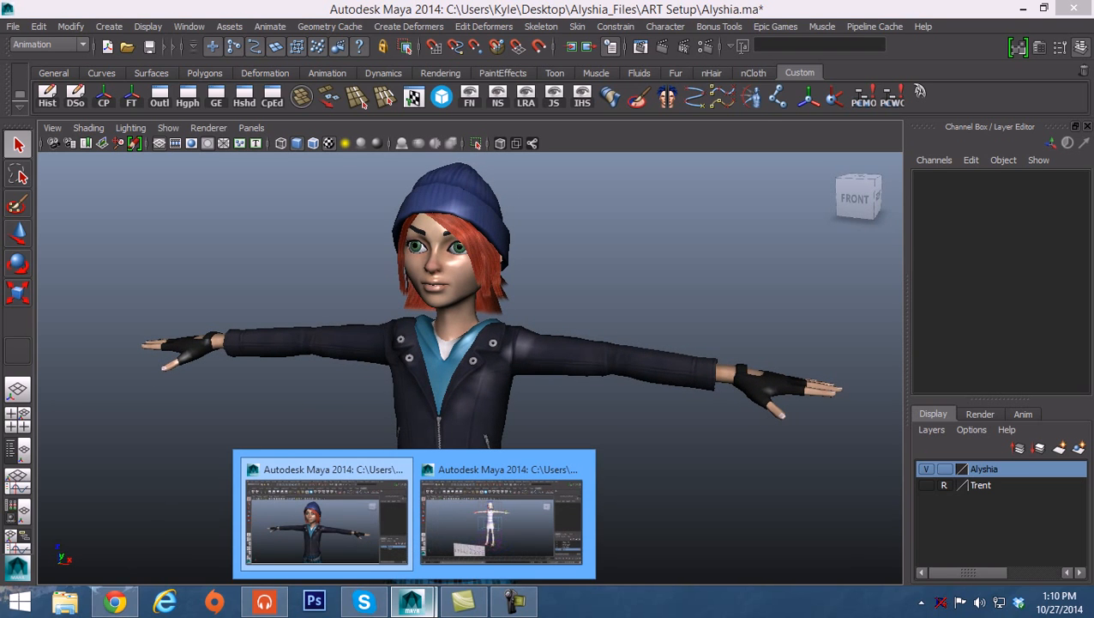
click(502, 519)
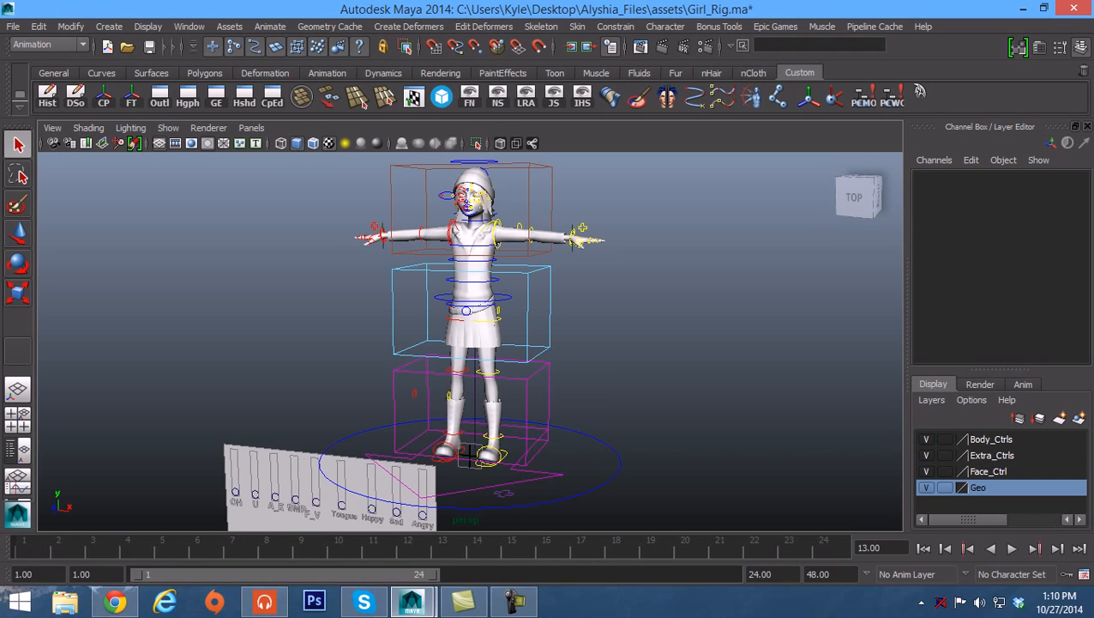
mouse_move(515, 360)
alt+mouse_down()
mouse_move(492, 391)
mouse_move(513, 363)
alt+mouse_up()
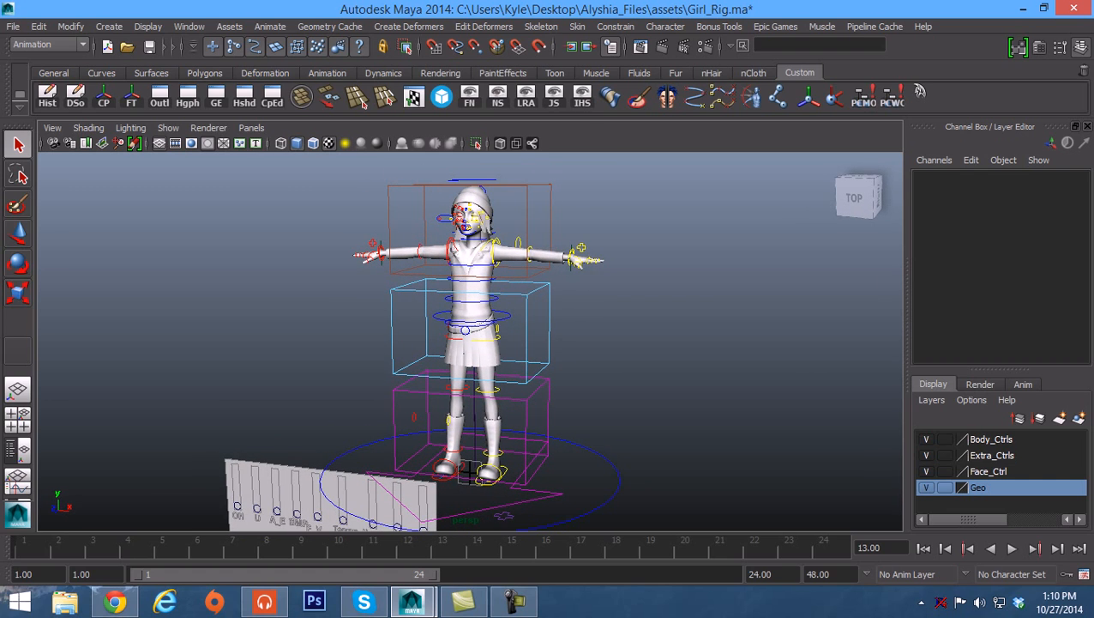
alt+middle_drag(513, 364, 482, 348)
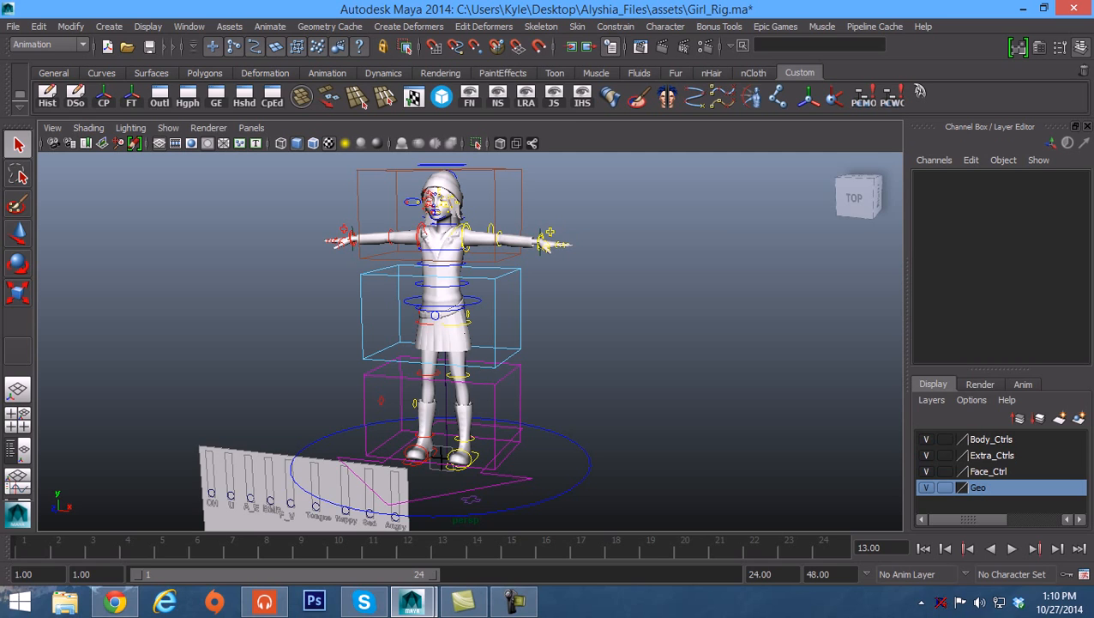
Step: Return to the Alyshia.ma scene and view the textured model at an angle, from hat to knees
mouse_move(411, 601)
click(330, 515)
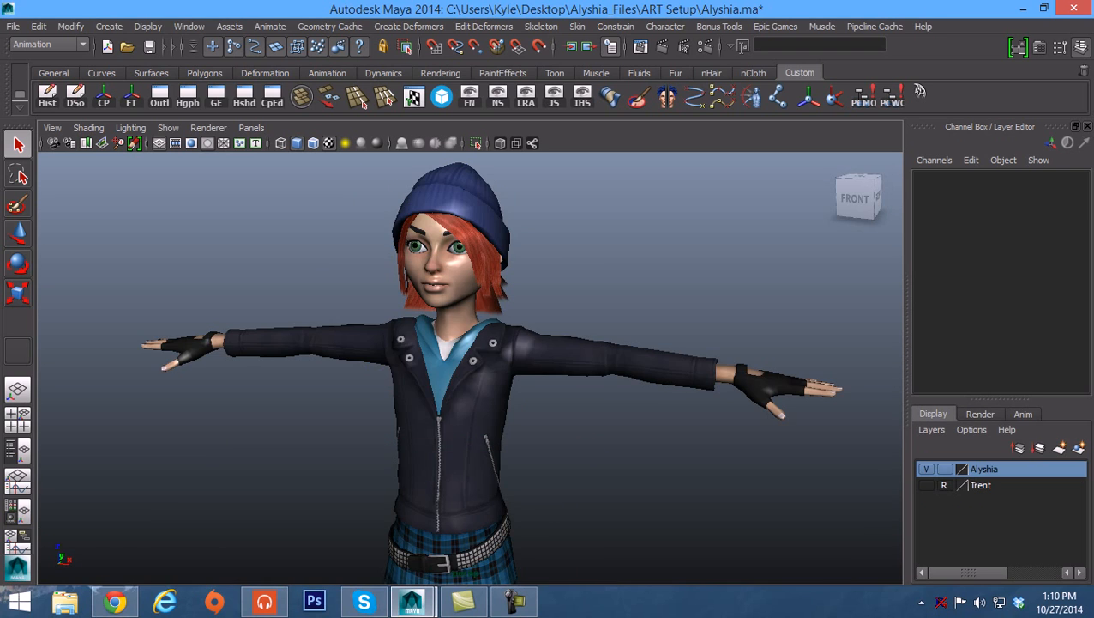
alt+drag(515, 368, 476, 386)
alt+right_drag(476, 386, 412, 395)
alt+middle_drag(412, 394, 433, 369)
Step: Switch to the Girl_Rig.ma scene and examine the rig's face, arm and torso controls up close
mouse_move(412, 600)
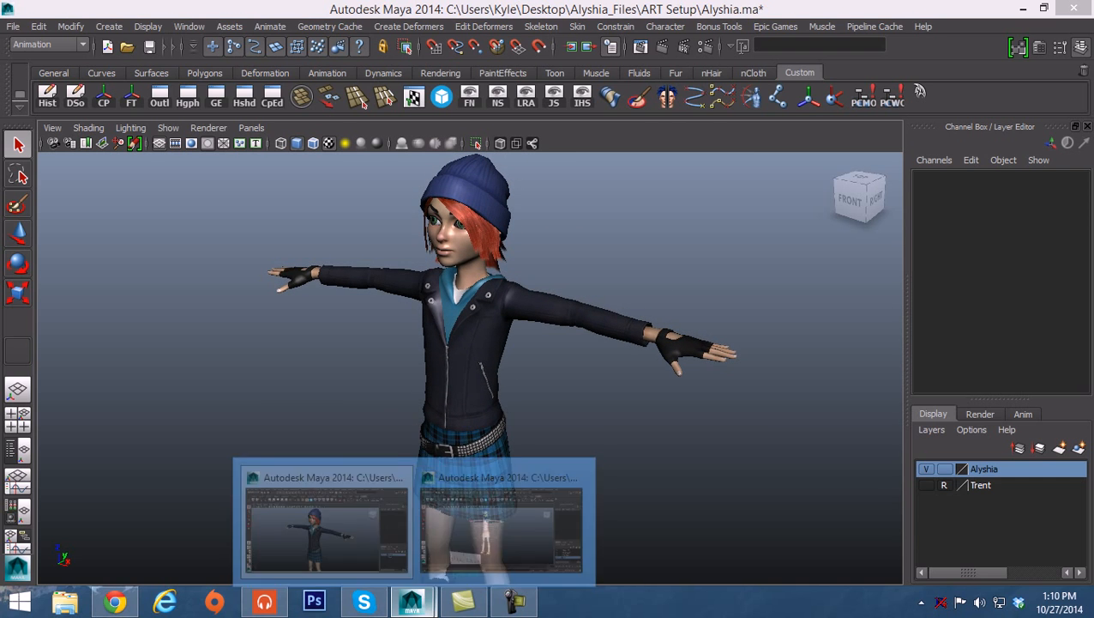
click(502, 515)
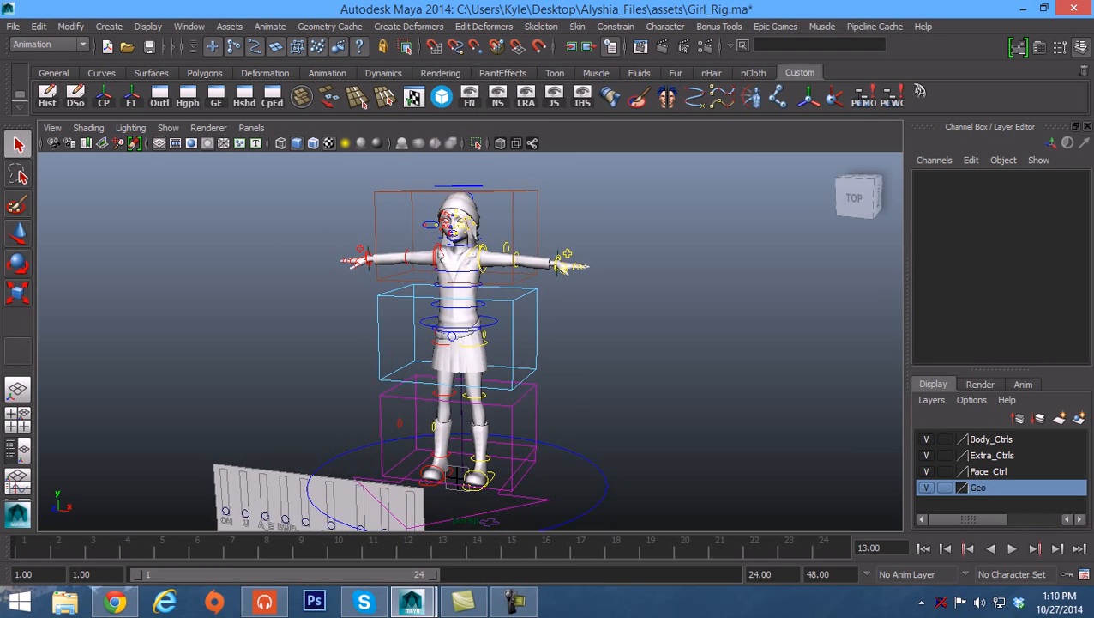
alt+drag(471, 343, 503, 326)
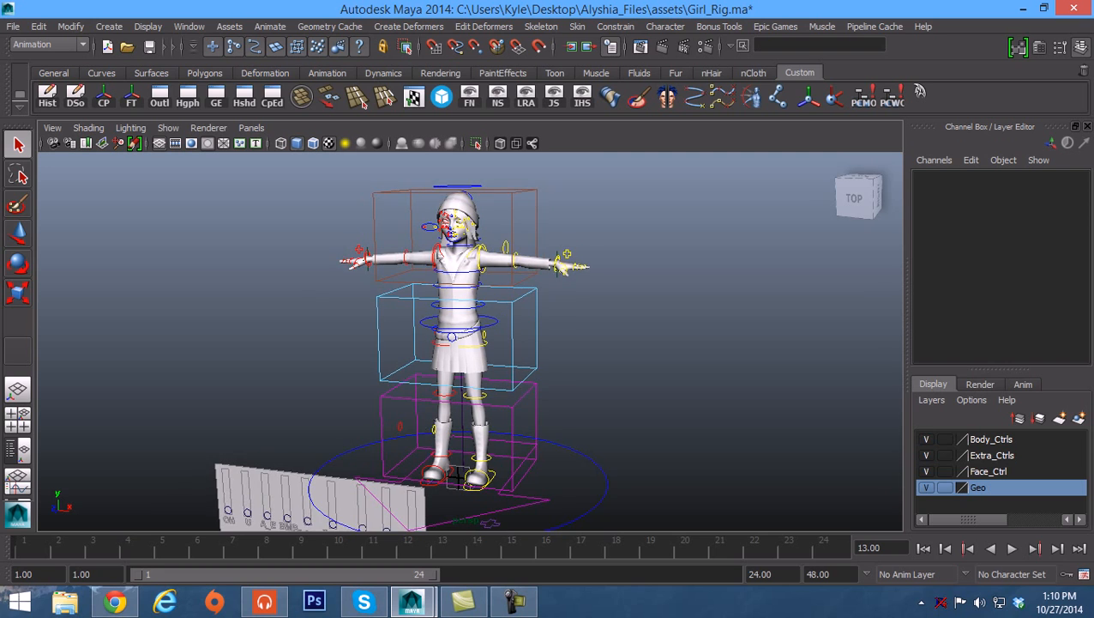
alt+middle_drag(503, 326, 518, 295)
mouse_move(518, 295)
alt+mouse_down()
mouse_move(506, 322)
mouse_move(522, 291)
alt+mouse_up()
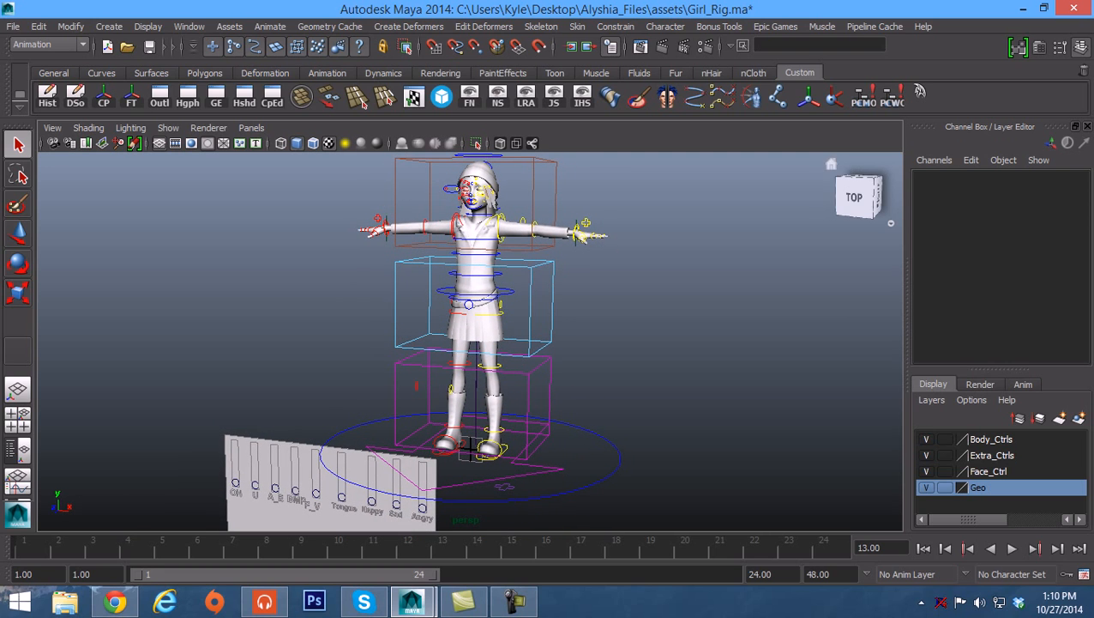
click(854, 196)
alt+drag(386, 325, 683, 326)
alt+right_drag(514, 334, 630, 334)
alt+middle_drag(630, 334, 551, 396)
alt+right_drag(551, 397, 686, 396)
alt+middle_drag(549, 292, 537, 406)
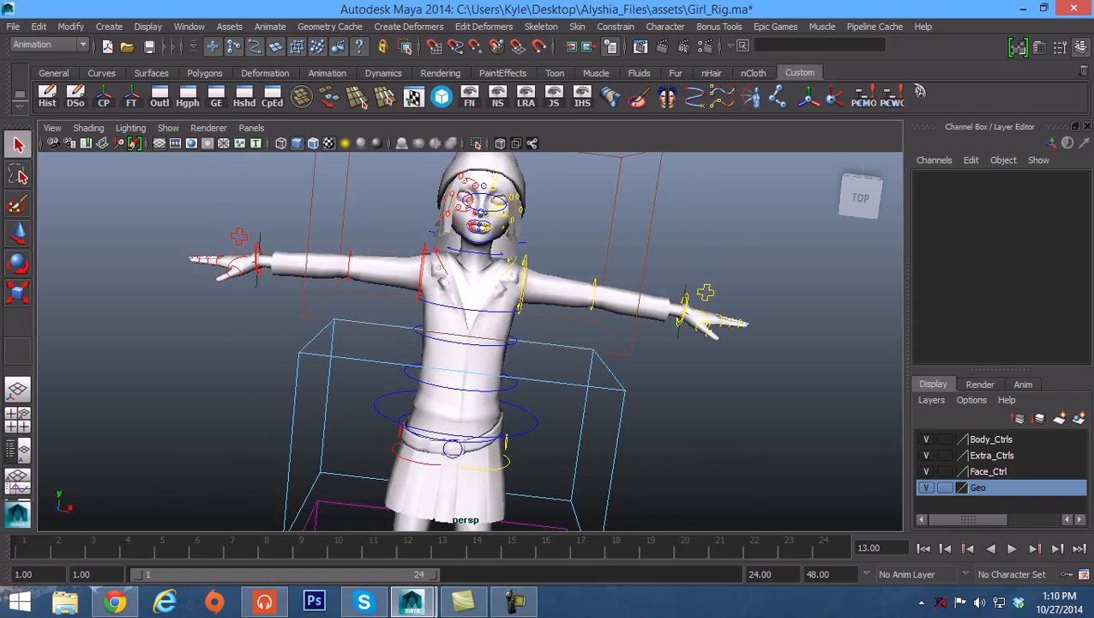
alt+drag(537, 405, 613, 421)
alt+middle_drag(549, 335, 570, 413)
alt+drag(569, 414, 569, 400)
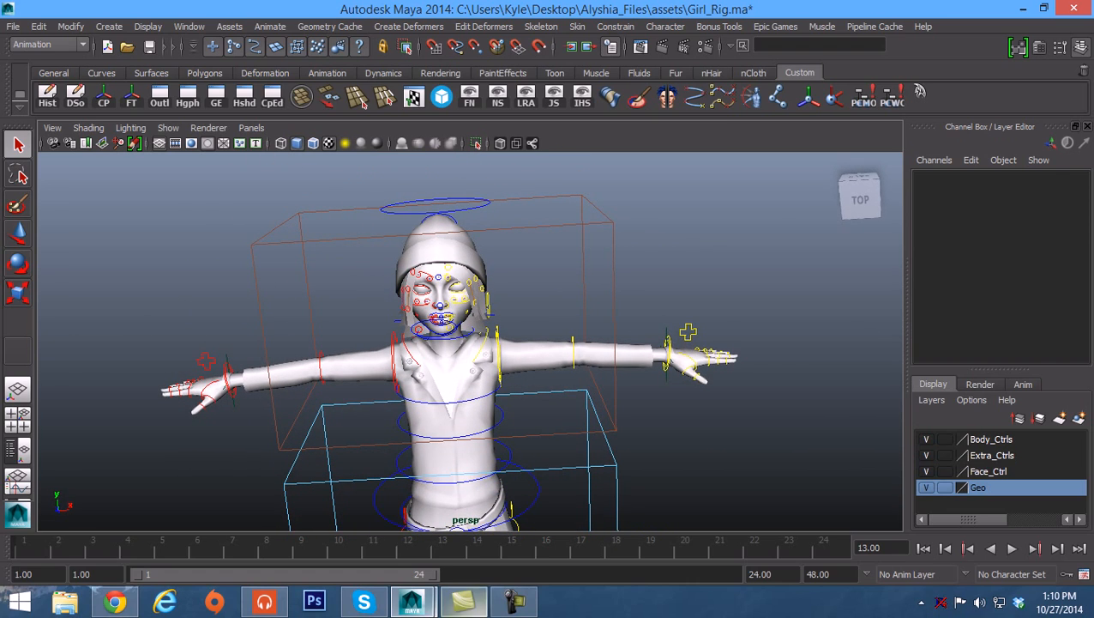
Step: Switch back to the Alyshia.ma scene and view the textured character closer to the front
mouse_move(412, 600)
click(326, 519)
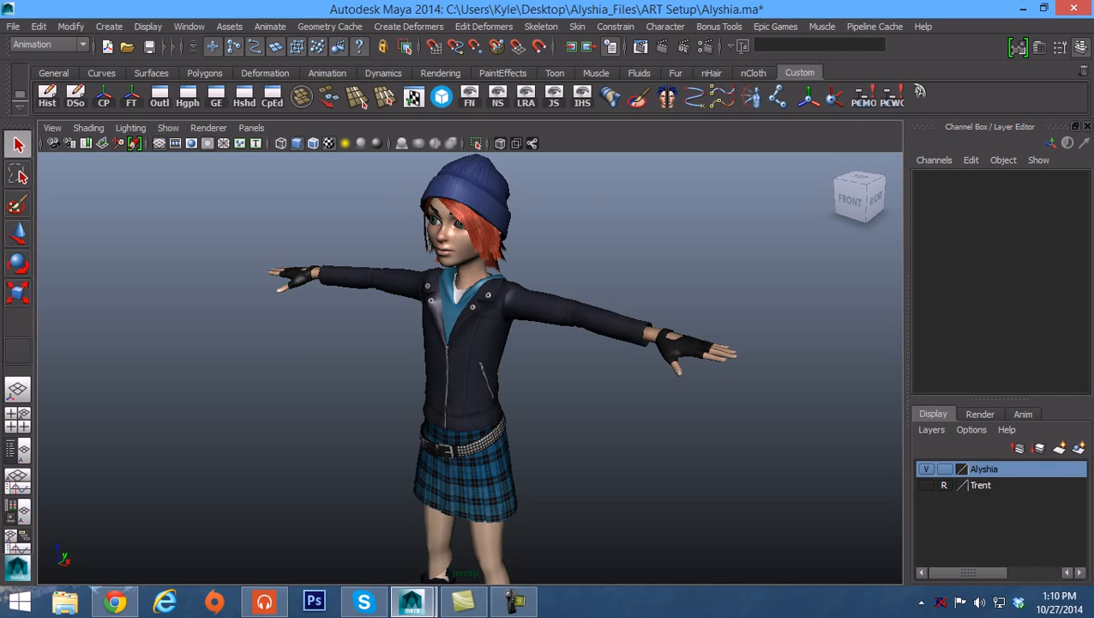
alt+drag(463, 369, 504, 345)
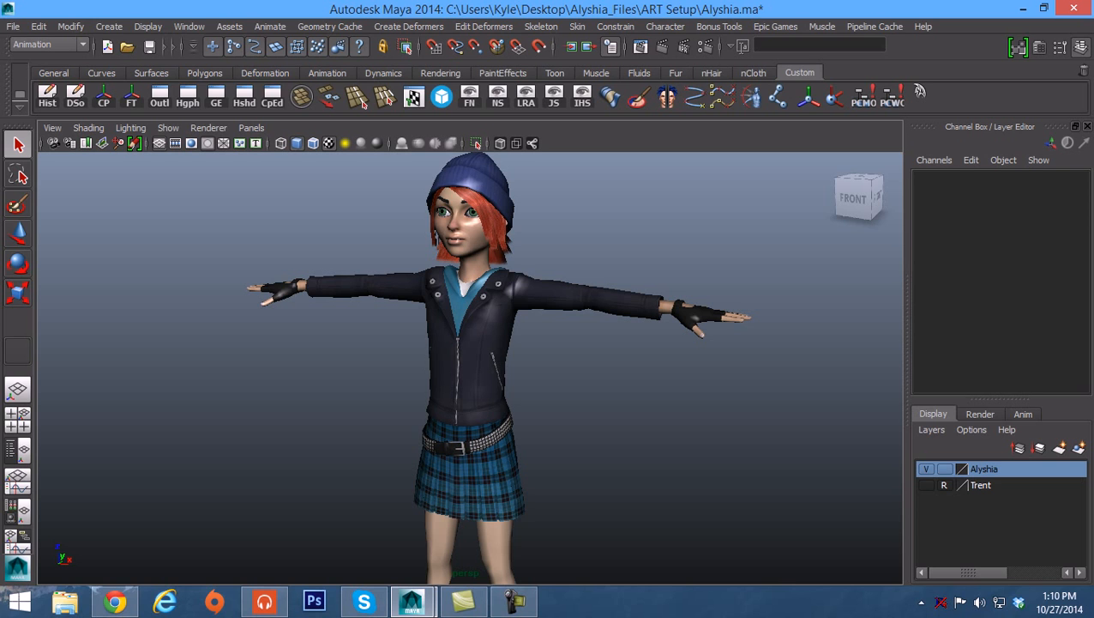
Step: Bring up the Girl_Rig.ma scene and examine the full rig together with its facial slider board
mouse_move(411, 600)
click(503, 524)
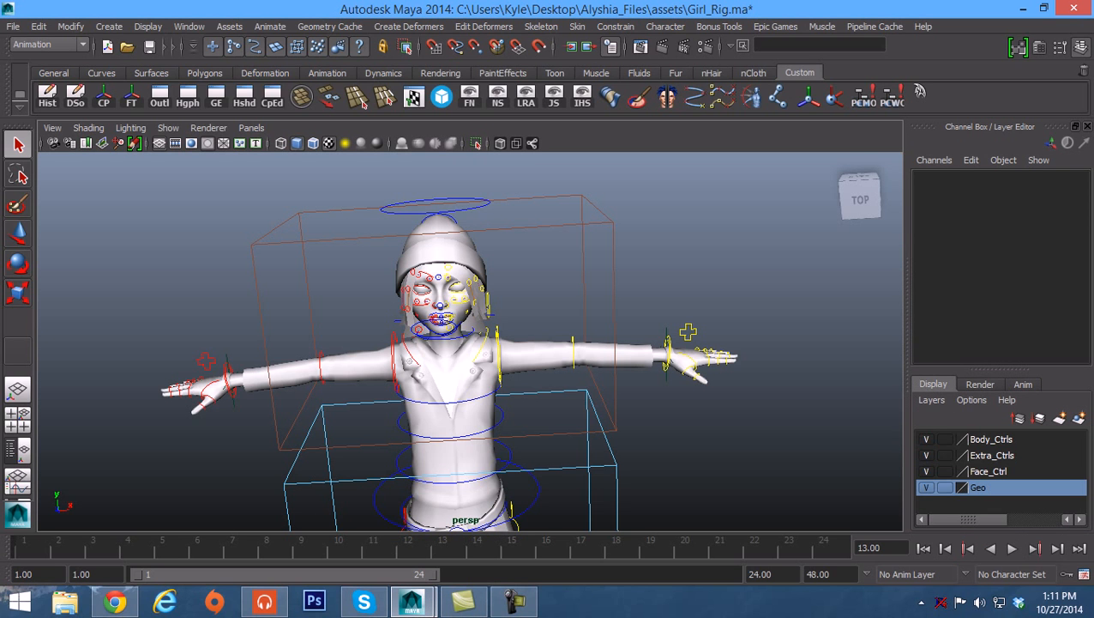
alt+middle_drag(481, 395, 476, 313)
alt+right_drag(476, 314, 386, 343)
alt+middle_drag(386, 361, 386, 260)
mouse_move(386, 260)
alt+mouse_down()
mouse_move(373, 254)
mouse_move(425, 263)
mouse_move(406, 296)
mouse_move(383, 275)
alt+mouse_up()
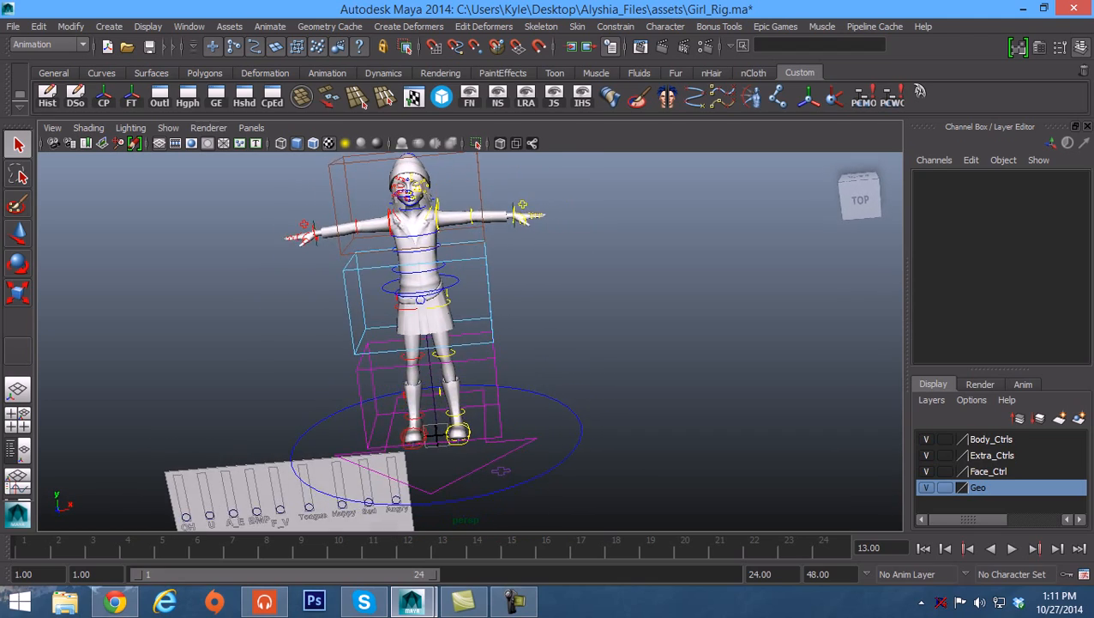
alt+middle_drag(382, 275, 408, 310)
alt+drag(408, 311, 396, 307)
alt+middle_drag(396, 307, 418, 267)
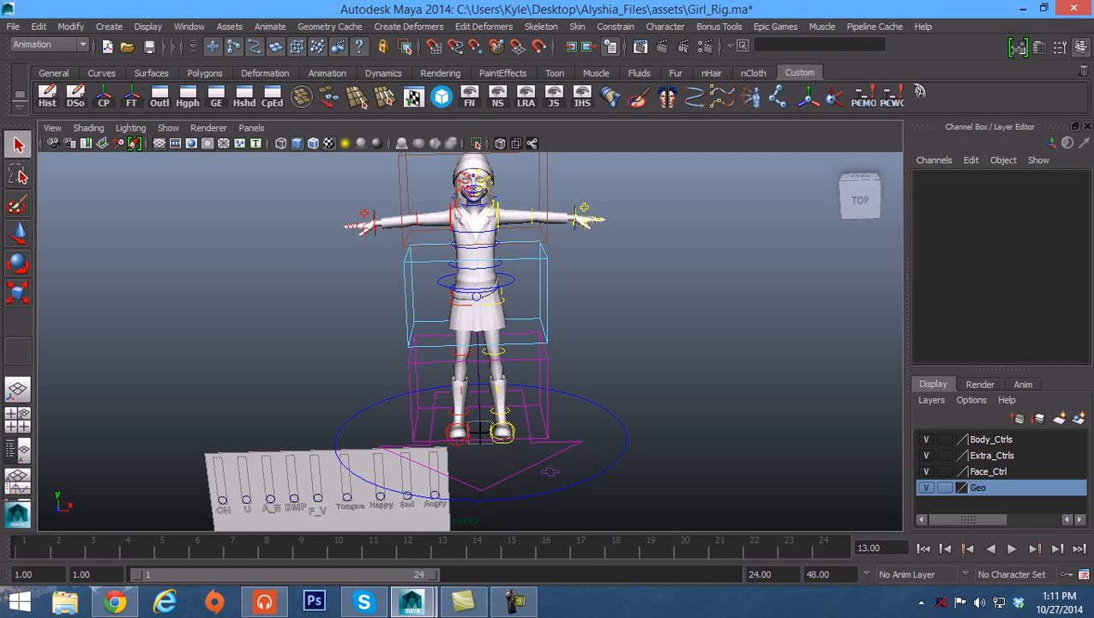
Step: Select the Tongue slider control on the facial board to inspect its channels, and clear the selection
click(347, 497)
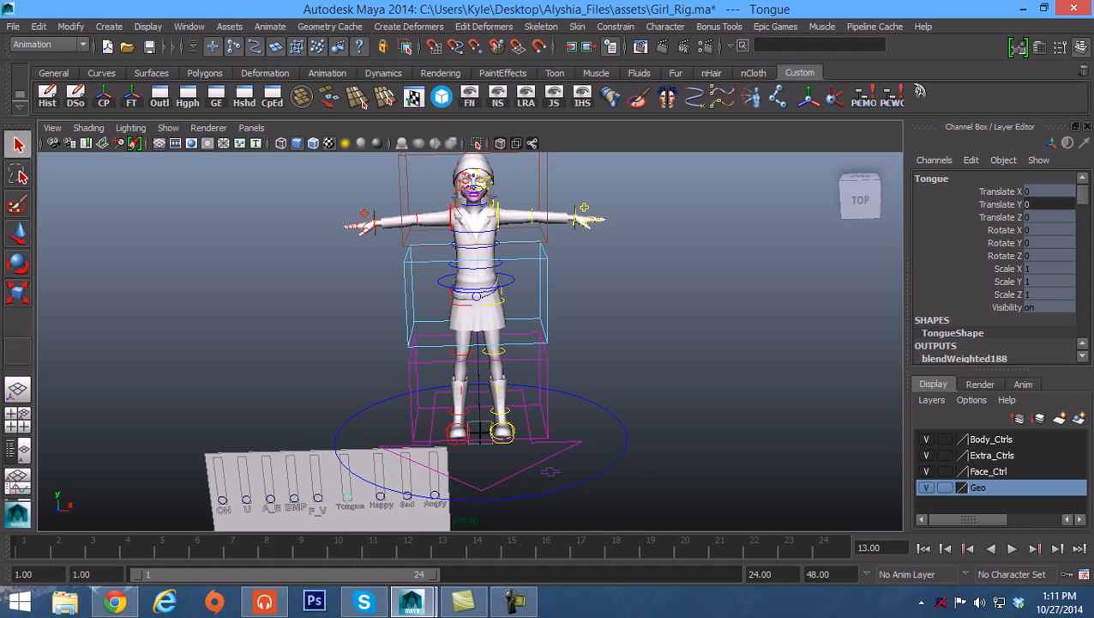
alt+middle_drag(334, 343, 336, 376)
mouse_move(336, 376)
alt+mouse_down()
mouse_move(359, 376)
mouse_move(327, 370)
mouse_move(321, 327)
mouse_move(326, 362)
mouse_move(362, 365)
mouse_move(332, 361)
alt+mouse_up()
click(347, 376)
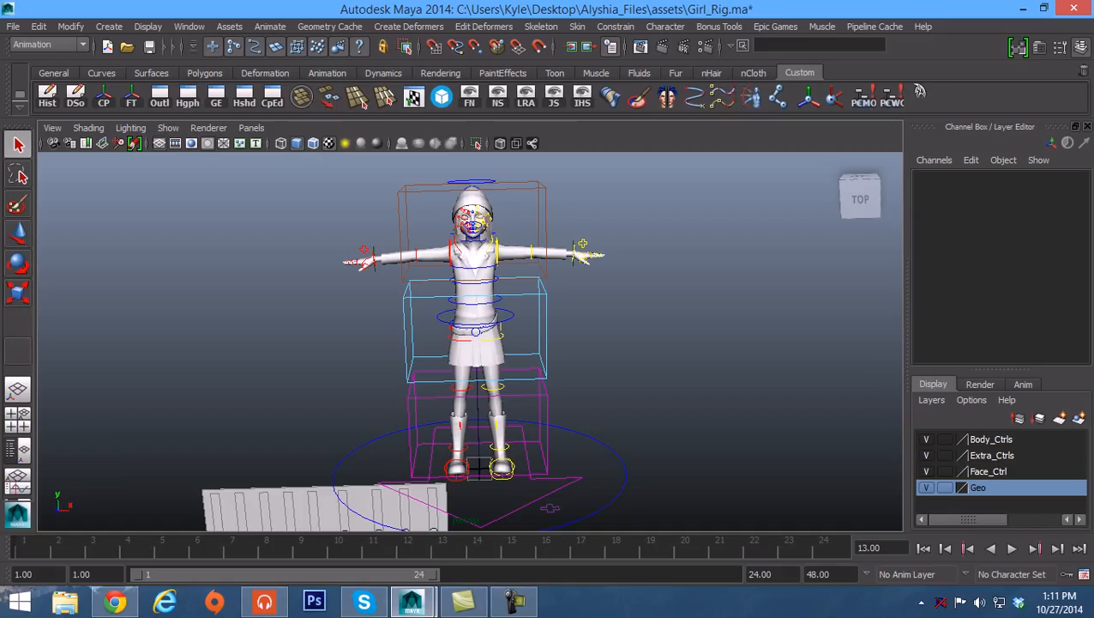
Step: Go back to the Alyshia.ma scene and examine the character's face, outfit and boots from the front
mouse_move(413, 602)
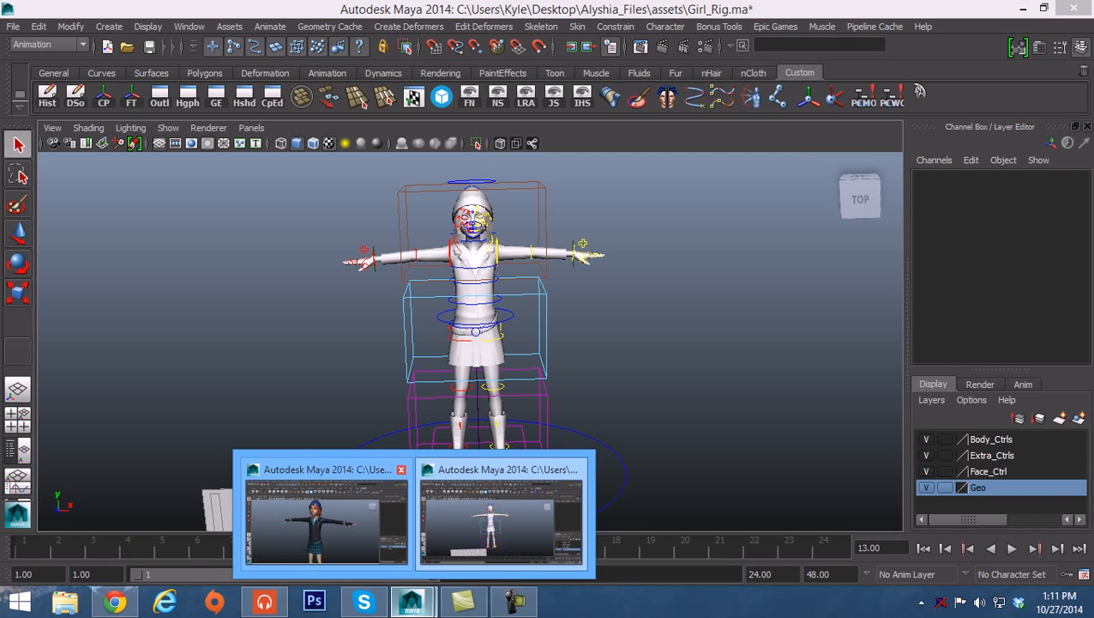
click(504, 525)
alt+middle_drag(485, 318, 471, 309)
alt+right_drag(471, 310, 422, 314)
alt+middle_drag(422, 314, 401, 297)
mouse_move(400, 298)
alt+mouse_down()
mouse_move(592, 302)
mouse_move(415, 302)
alt+mouse_up()
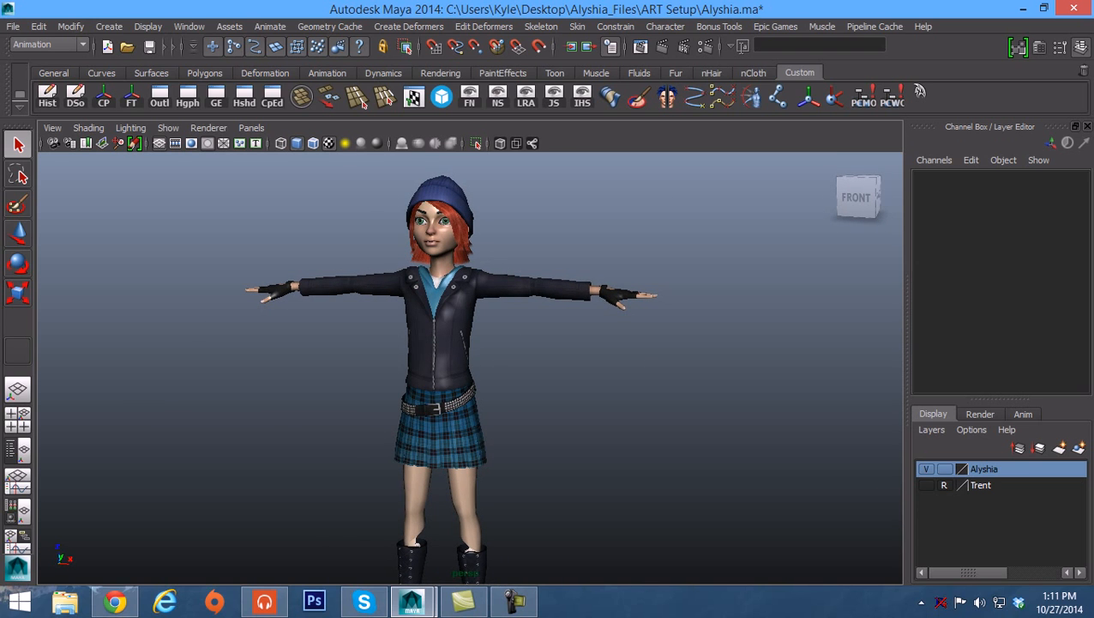
alt+drag(415, 301, 393, 302)
alt+middle_drag(393, 302, 403, 262)
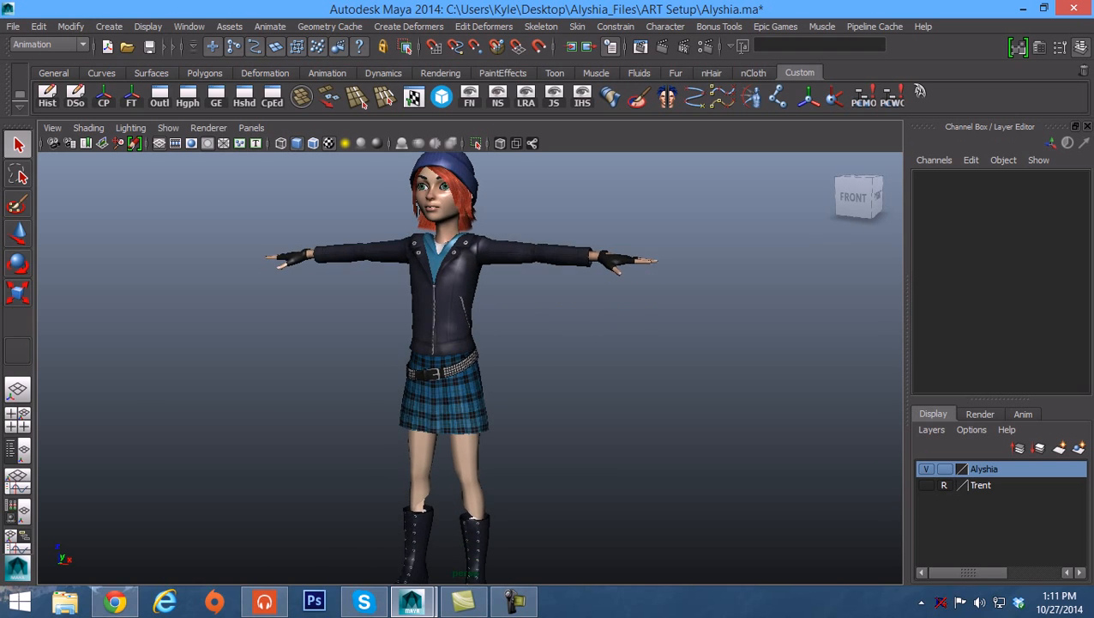
alt+drag(403, 262, 425, 287)
alt+middle_drag(425, 286, 425, 308)
mouse_move(425, 307)
alt+mouse_down()
mouse_move(442, 299)
mouse_move(430, 297)
alt+mouse_up()
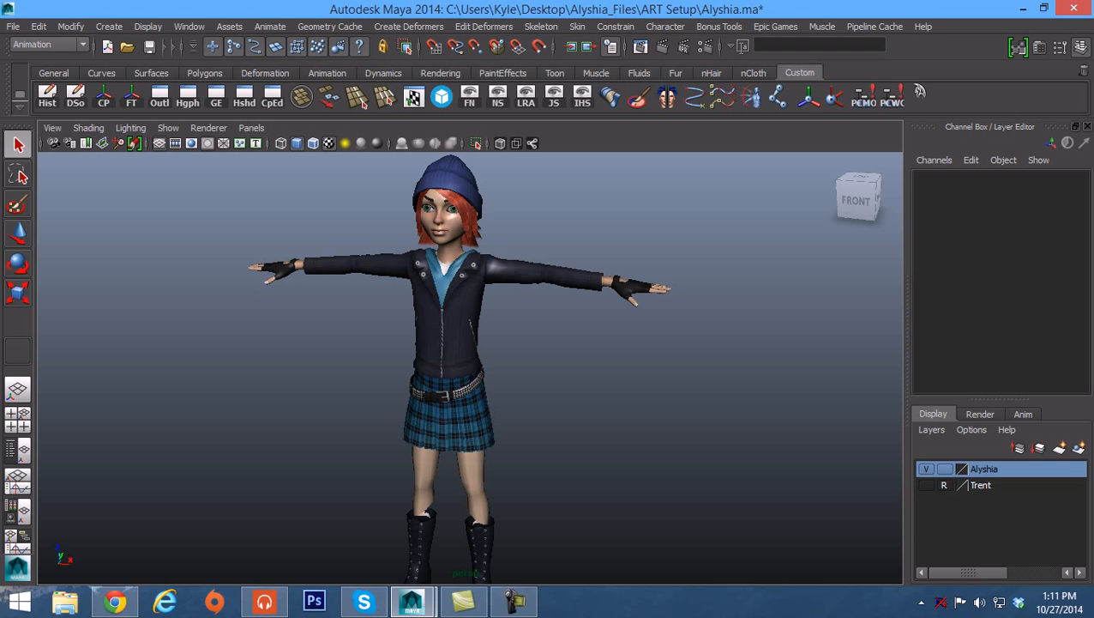
Step: Switch to the Girl_Rig.ma scene and view the full rig and facial sliders from slightly above
mouse_move(412, 603)
click(503, 526)
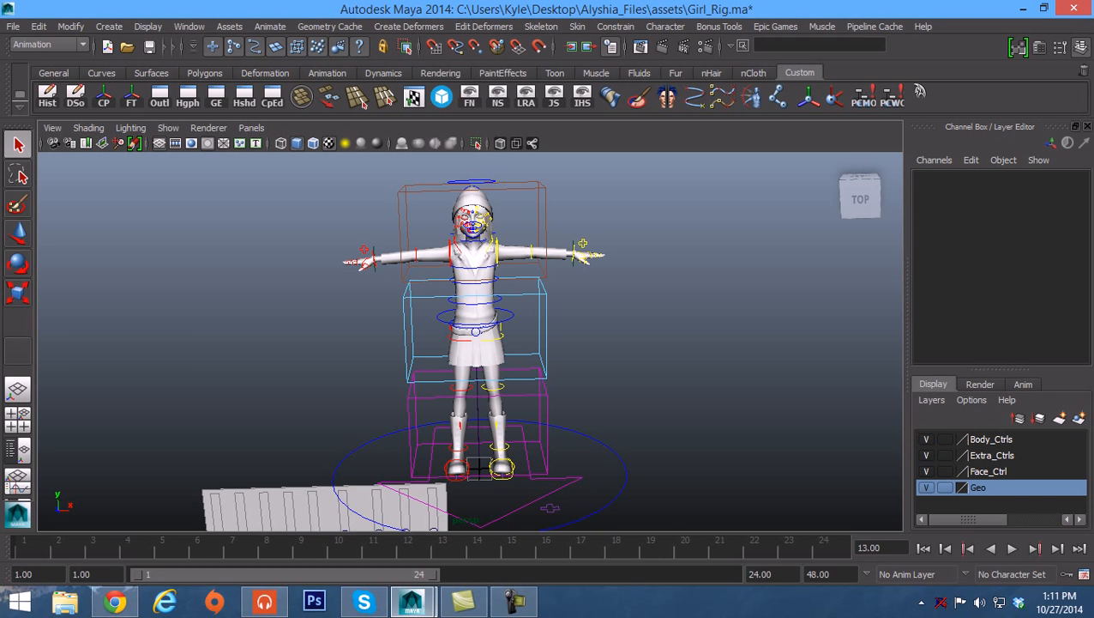
alt+drag(480, 343, 459, 363)
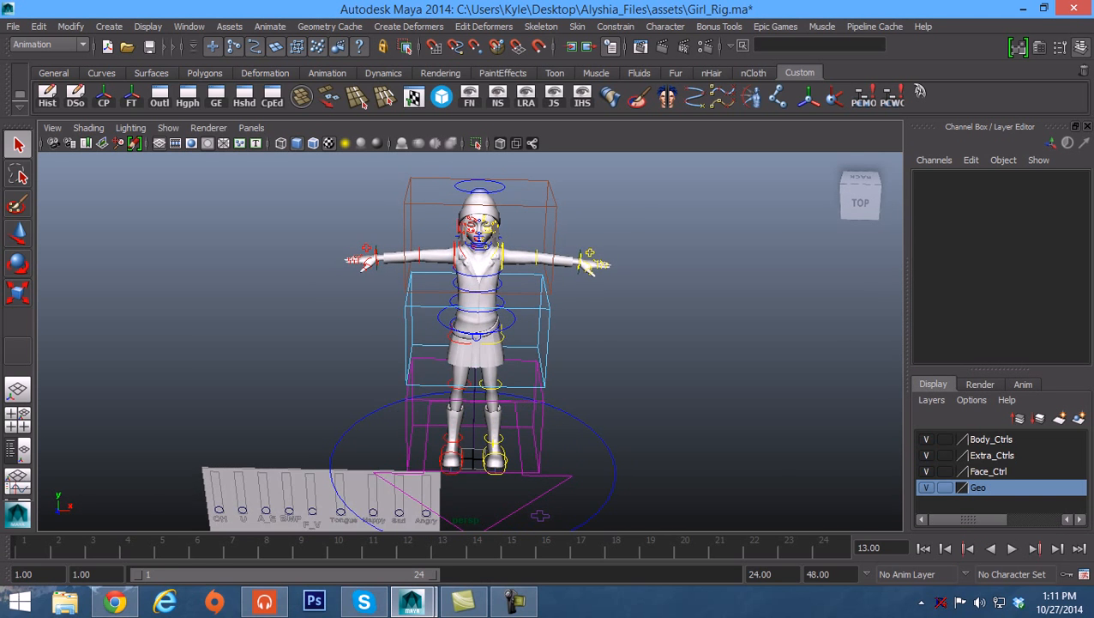
alt+middle_drag(459, 363, 459, 353)
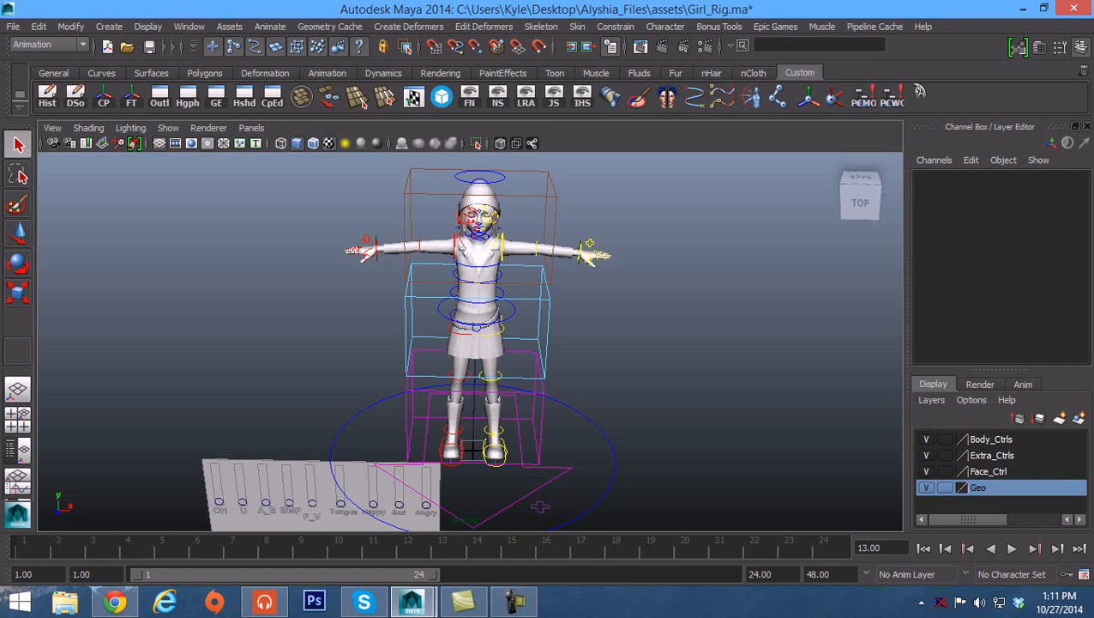
Step: Switch back to the Alyshia.ma scene and examine the full character from the front, including hands and boots
mouse_move(412, 600)
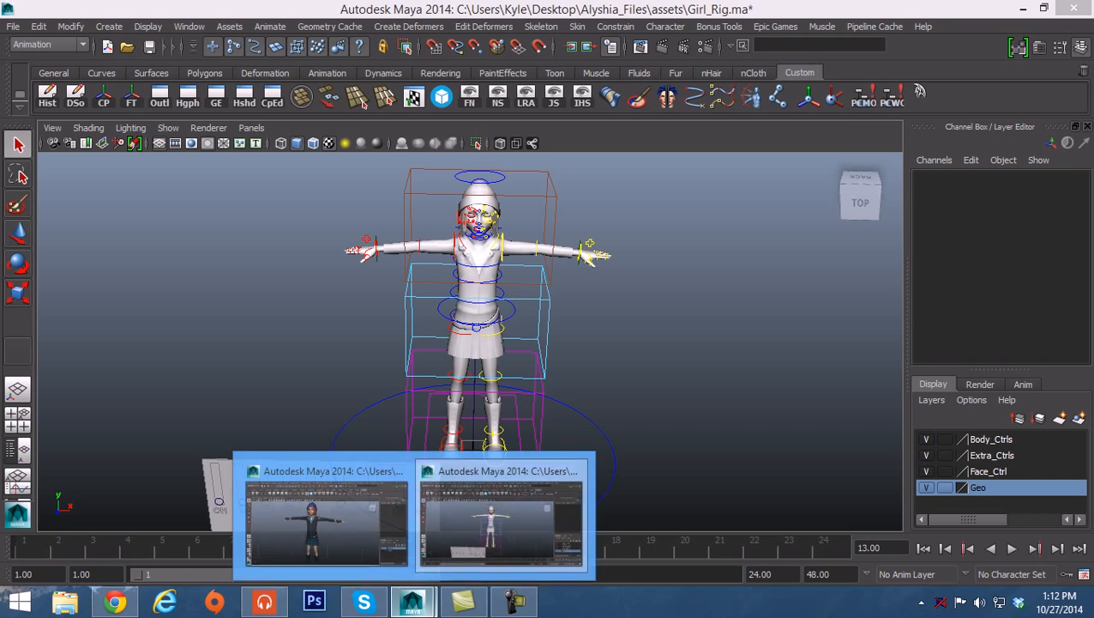
click(326, 514)
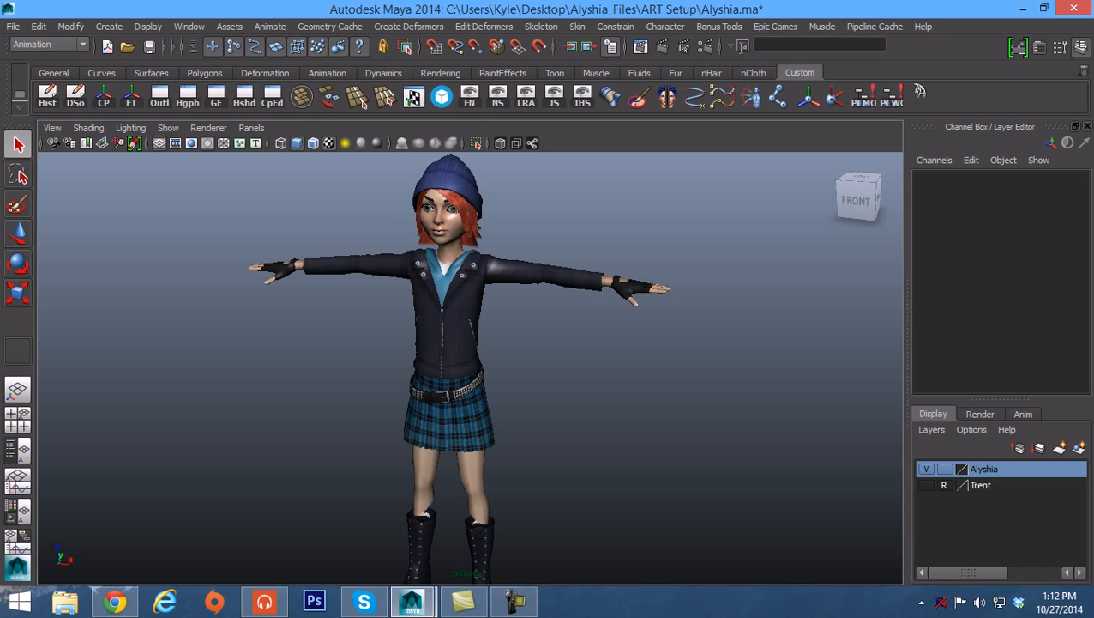
alt+middle_drag(481, 343, 464, 326)
mouse_move(465, 326)
alt+mouse_down()
mouse_move(361, 327)
mouse_move(446, 331)
alt+mouse_up()
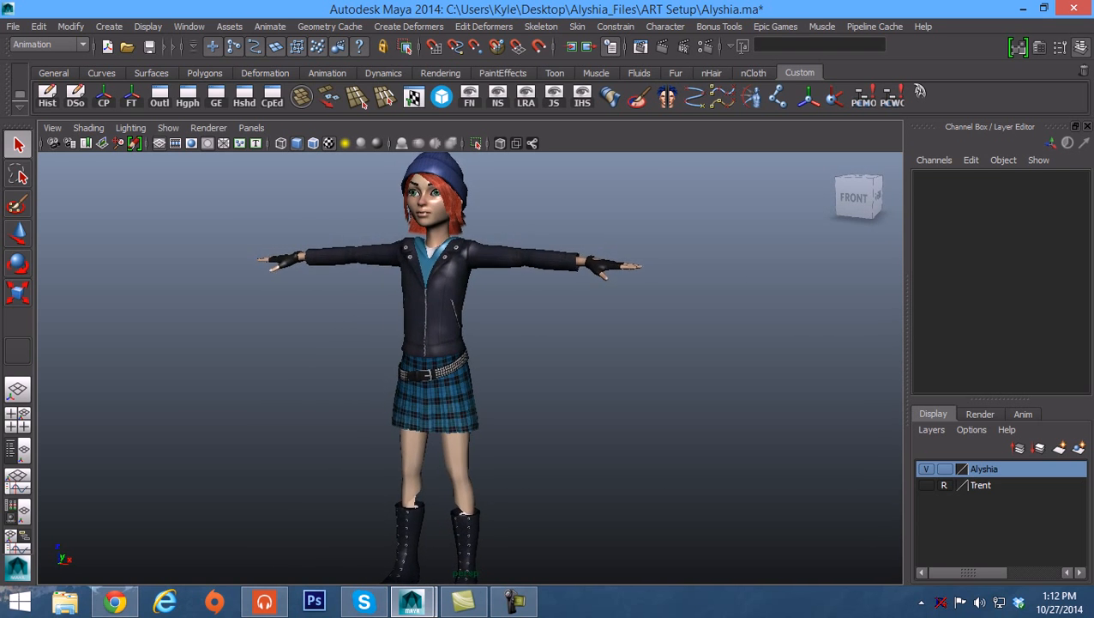
alt+middle_drag(446, 331, 460, 339)
alt+drag(460, 340, 457, 343)
alt+middle_drag(456, 343, 457, 331)
alt+drag(457, 331, 451, 331)
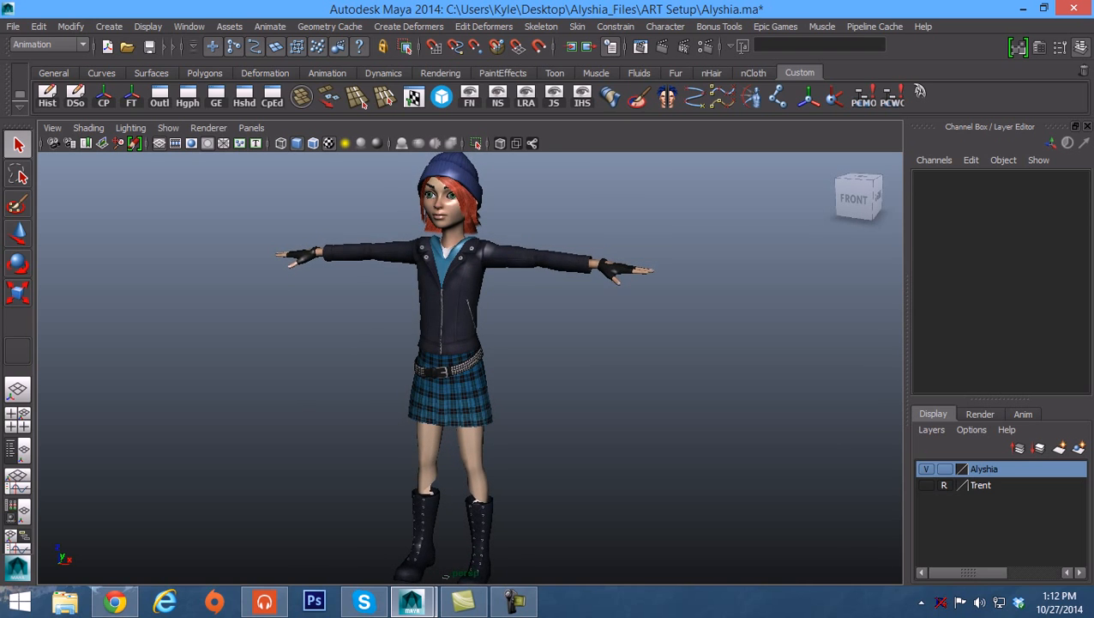
alt+middle_drag(451, 332, 458, 339)
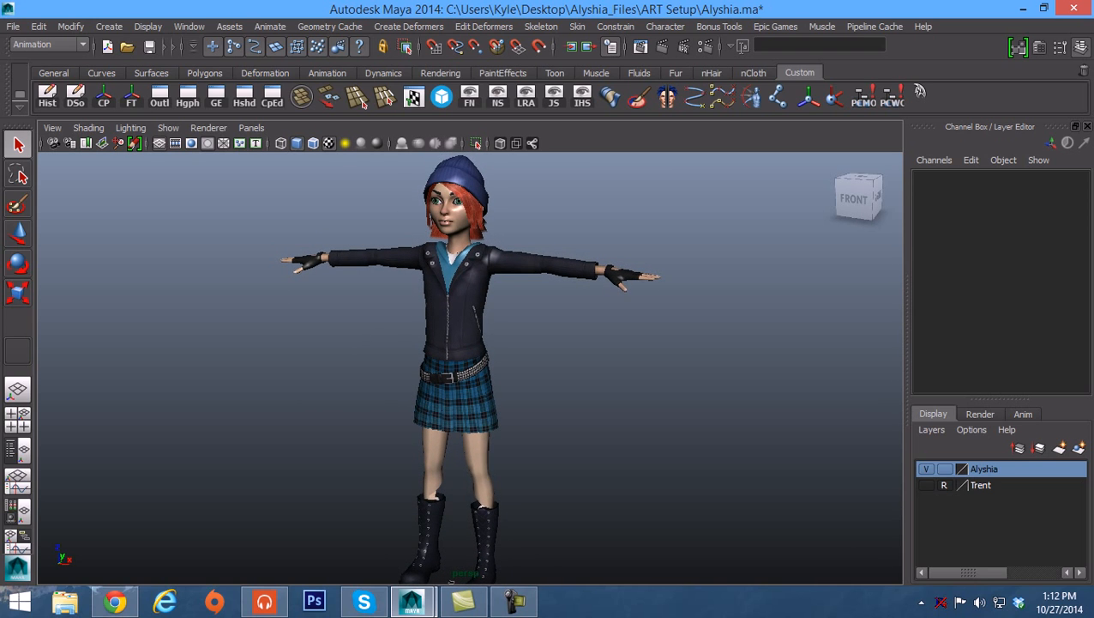
alt+drag(451, 580, 457, 575)
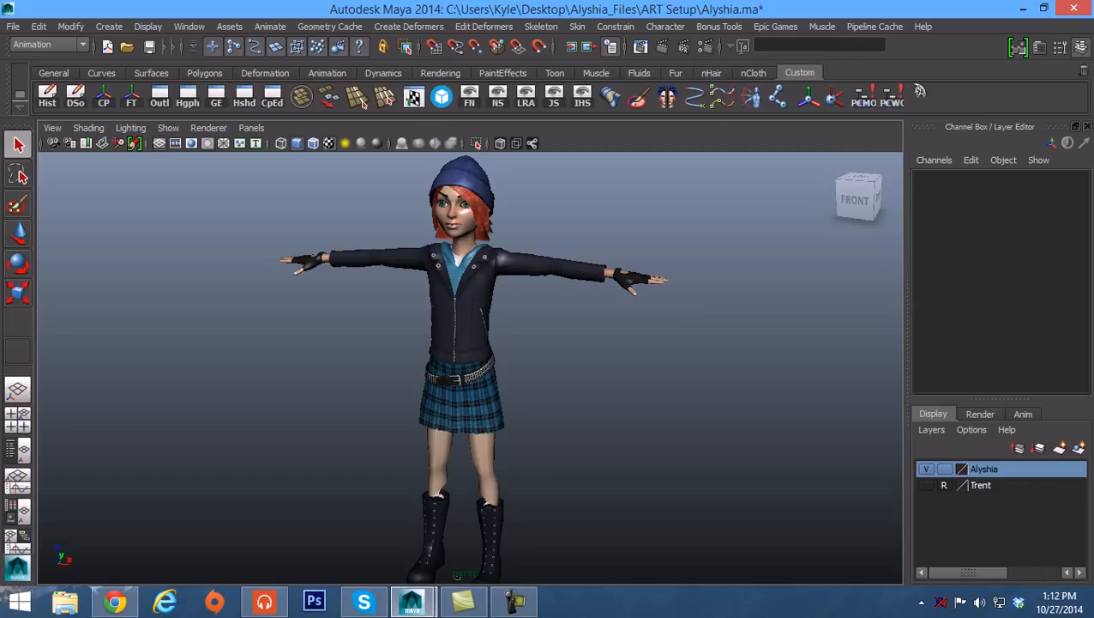
Step: Open the Animation Rigging Toolset's Character Rig Creator and undock it as a floating window beside the character
click(775, 26)
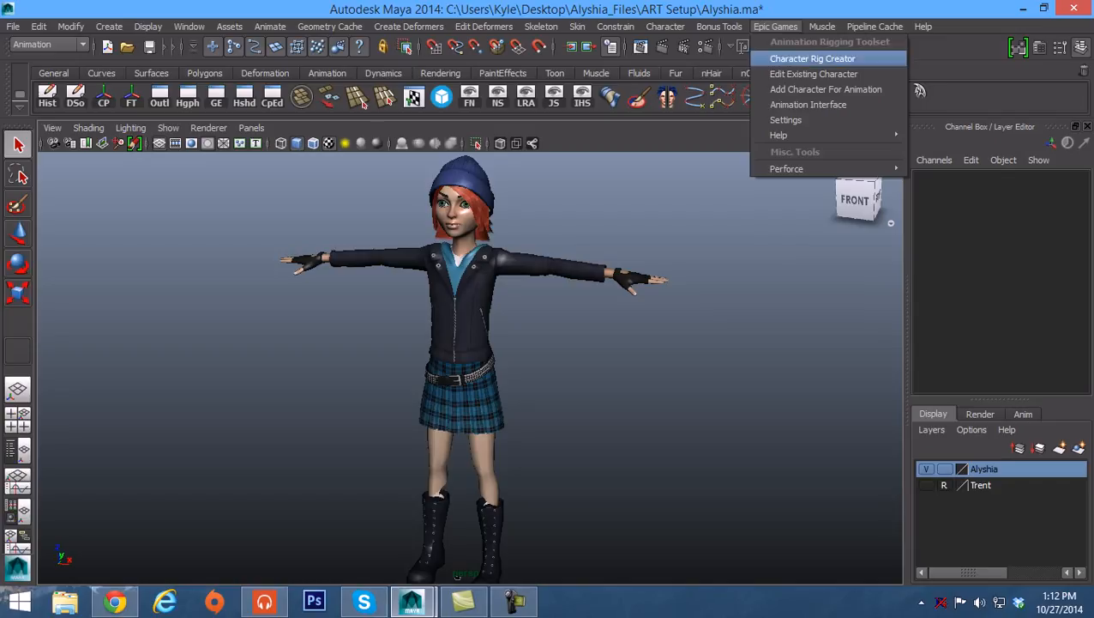
click(813, 59)
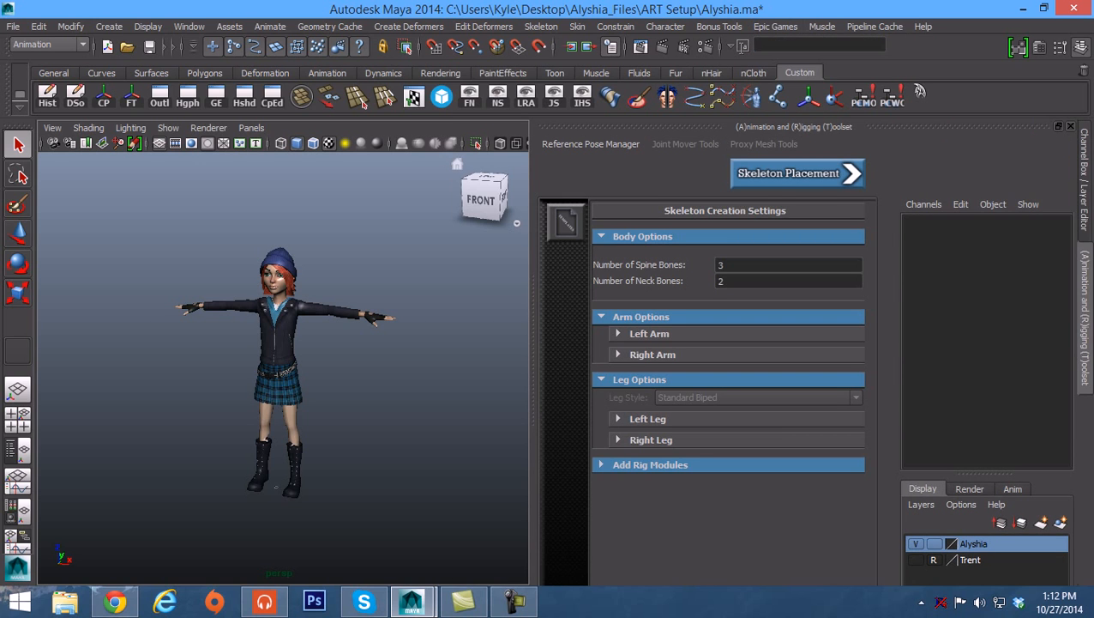
drag(794, 127, 851, 52)
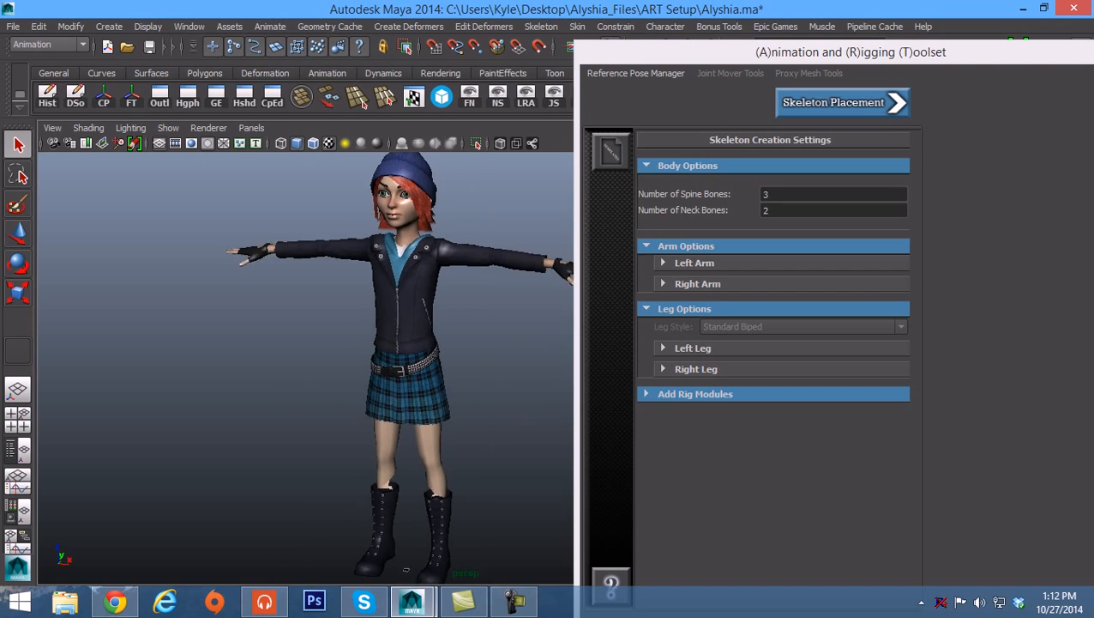
Step: Set the number of neck bones to 1 in the skeleton creation settings' body options
alt+middle_drag(403, 326, 362, 331)
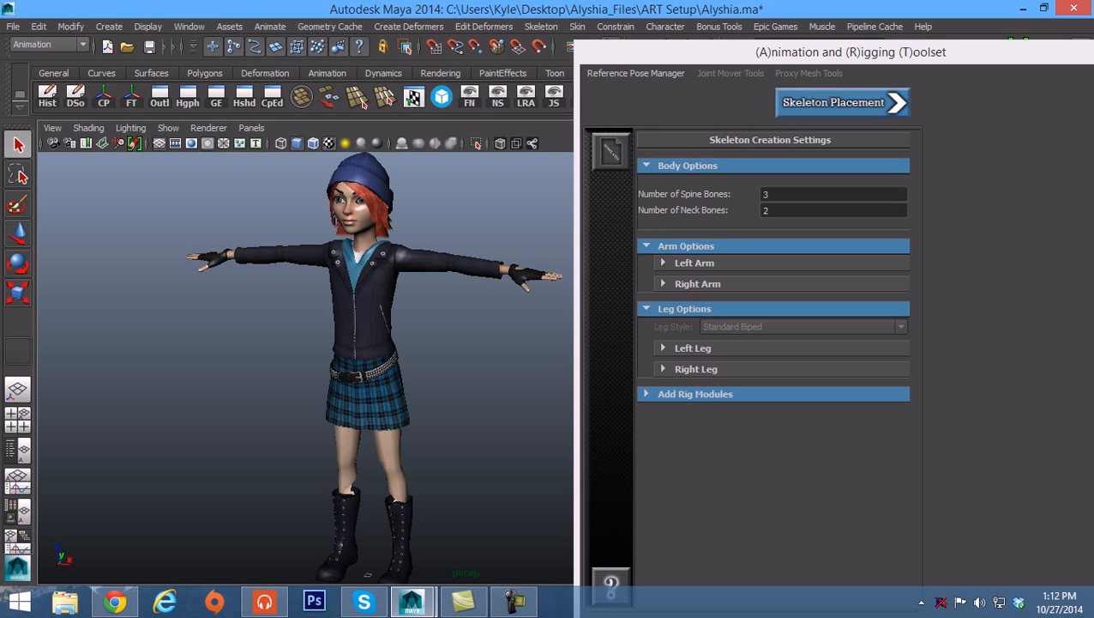
alt+drag(367, 575, 360, 564)
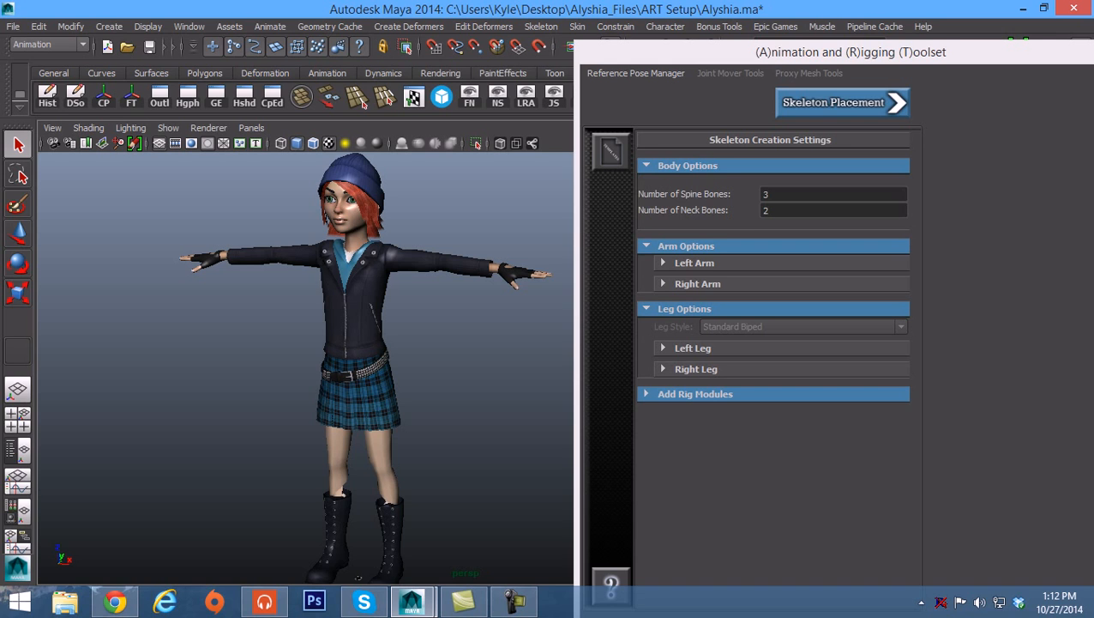
mouse_move(359, 577)
alt+mouse_down()
mouse_move(403, 568)
mouse_move(361, 559)
mouse_move(353, 577)
alt+mouse_up()
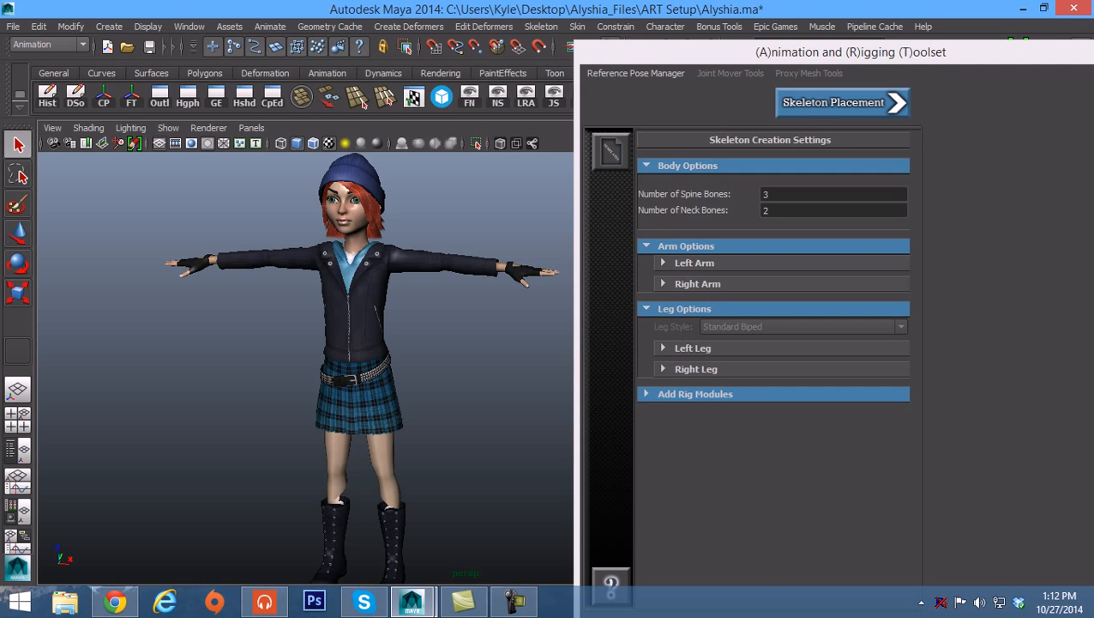
alt+drag(354, 576, 357, 580)
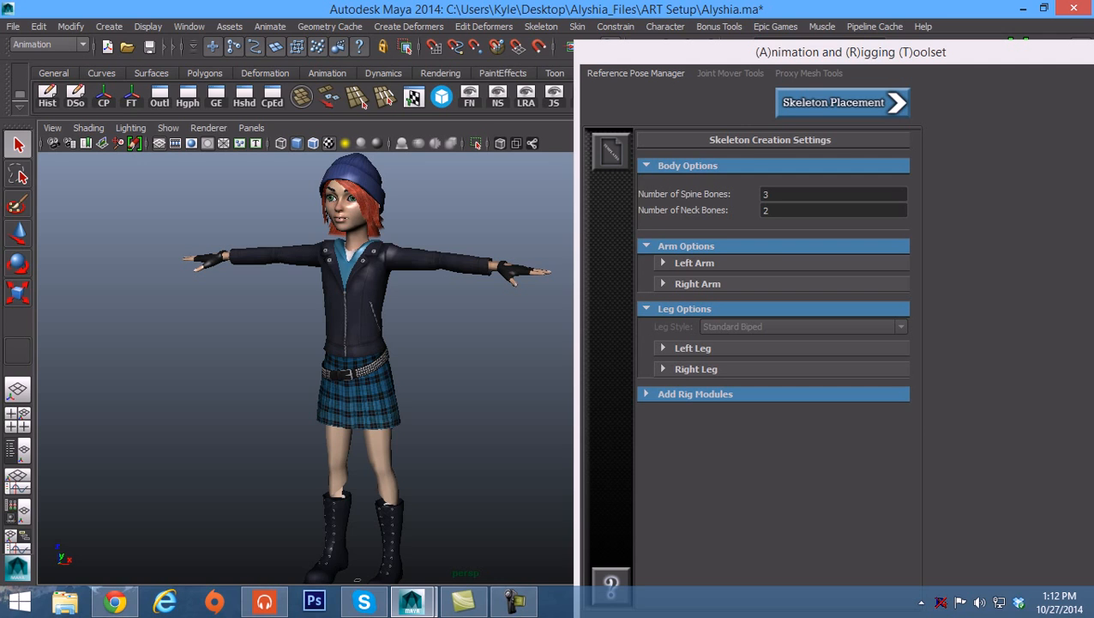
mouse_move(357, 580)
alt+mouse_down()
mouse_move(344, 582)
mouse_move(342, 565)
mouse_move(341, 574)
alt+mouse_up()
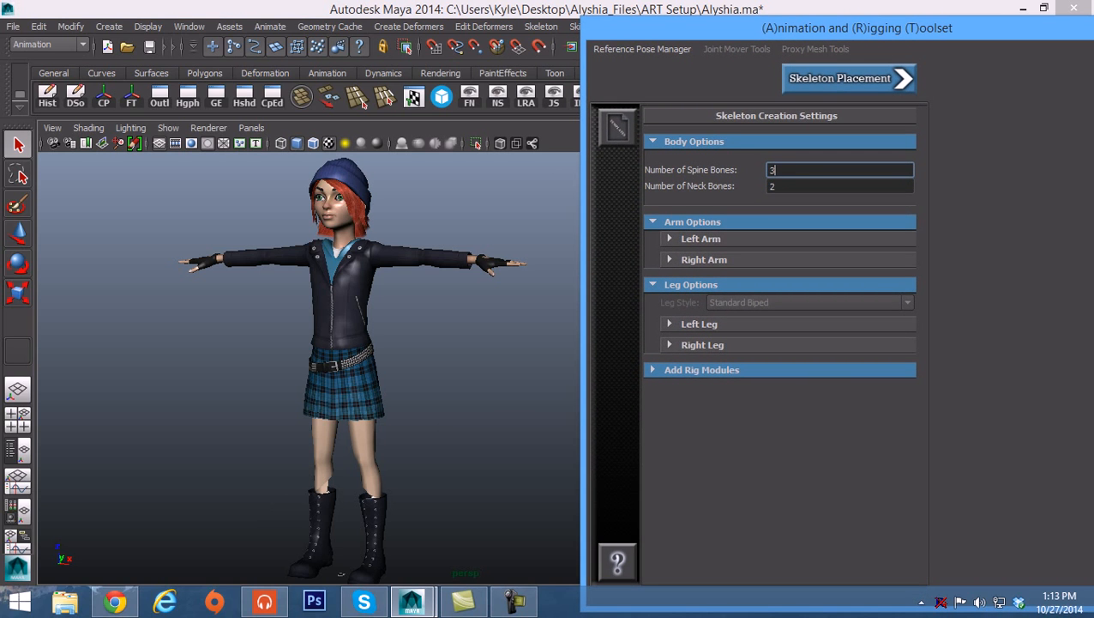
key(Tab)
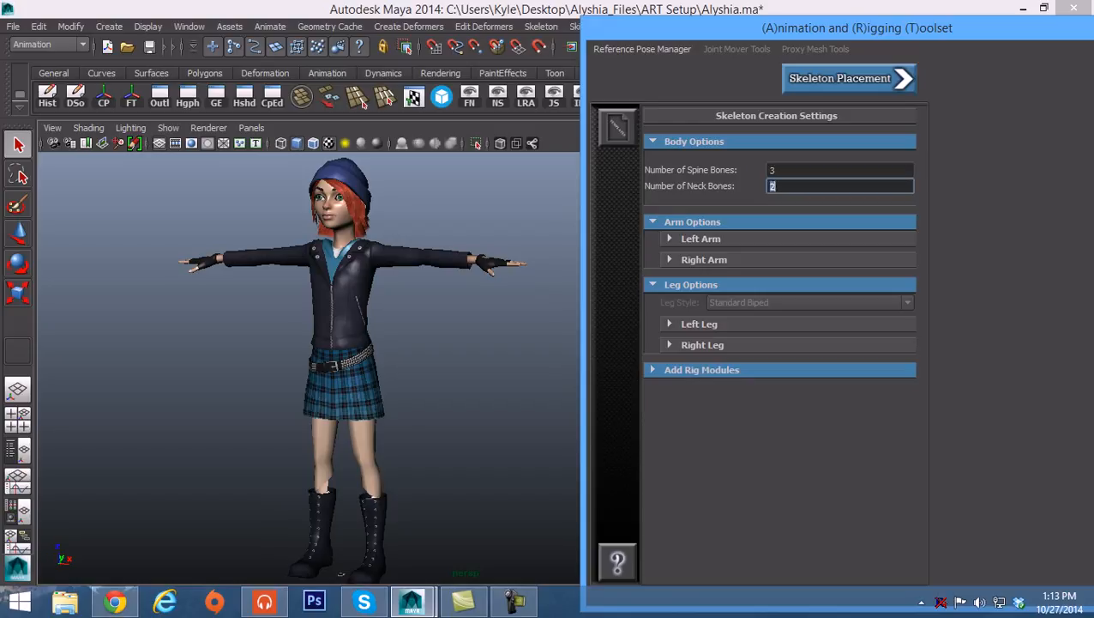
text(1)
key(Return)
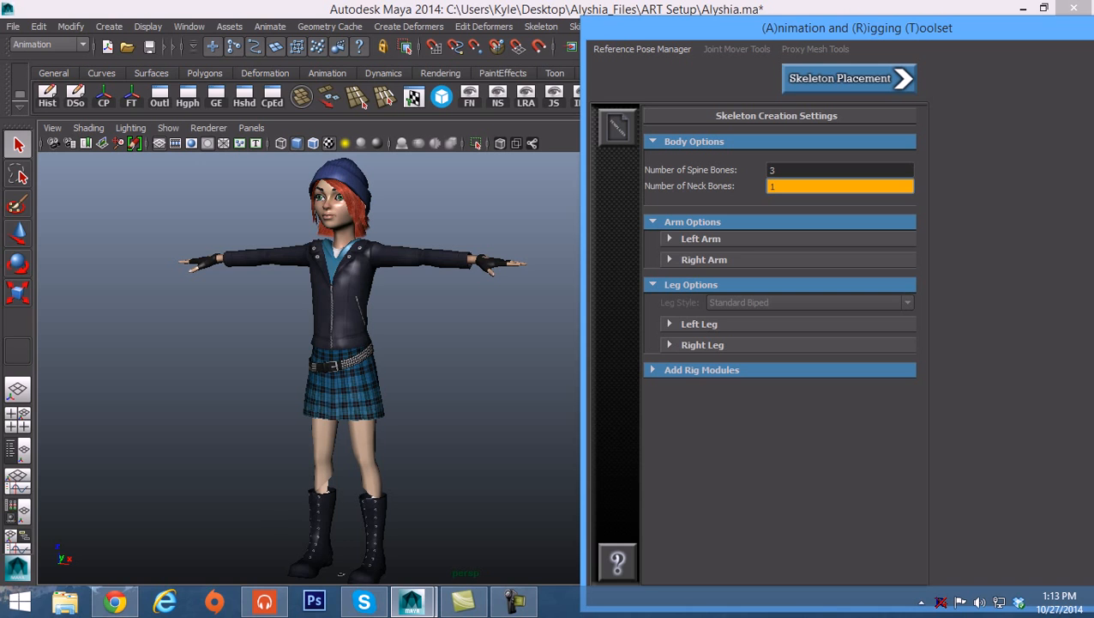
Step: Set both the upper and lower arm twists of the left arm to 0
mouse_move(343, 343)
alt+mouse_down()
mouse_move(312, 347)
mouse_move(326, 350)
alt+mouse_up()
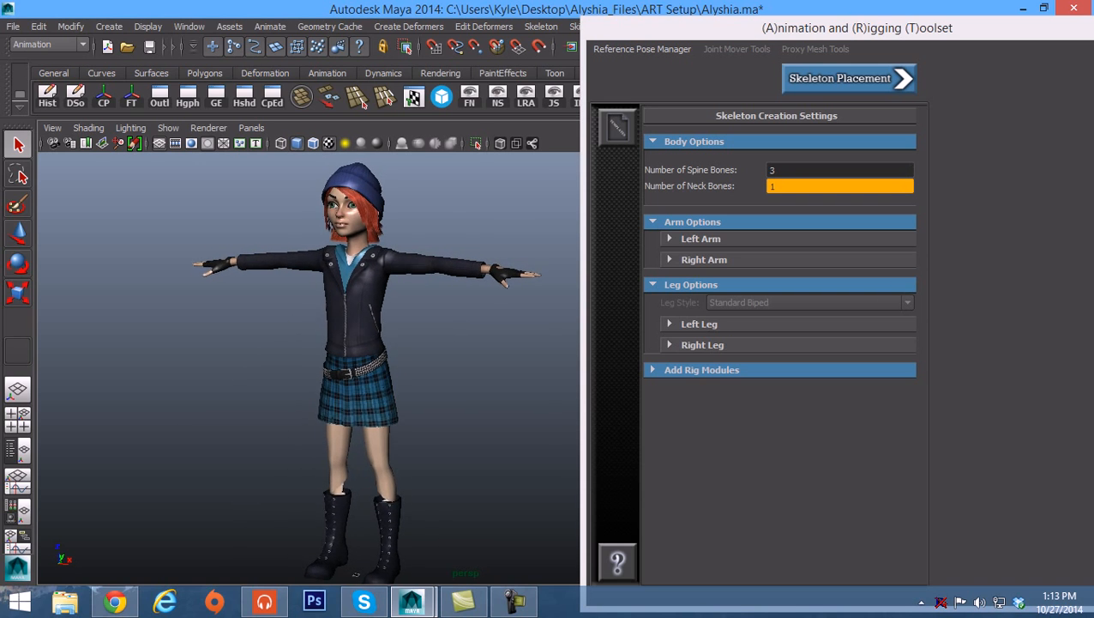
alt+drag(354, 574, 372, 582)
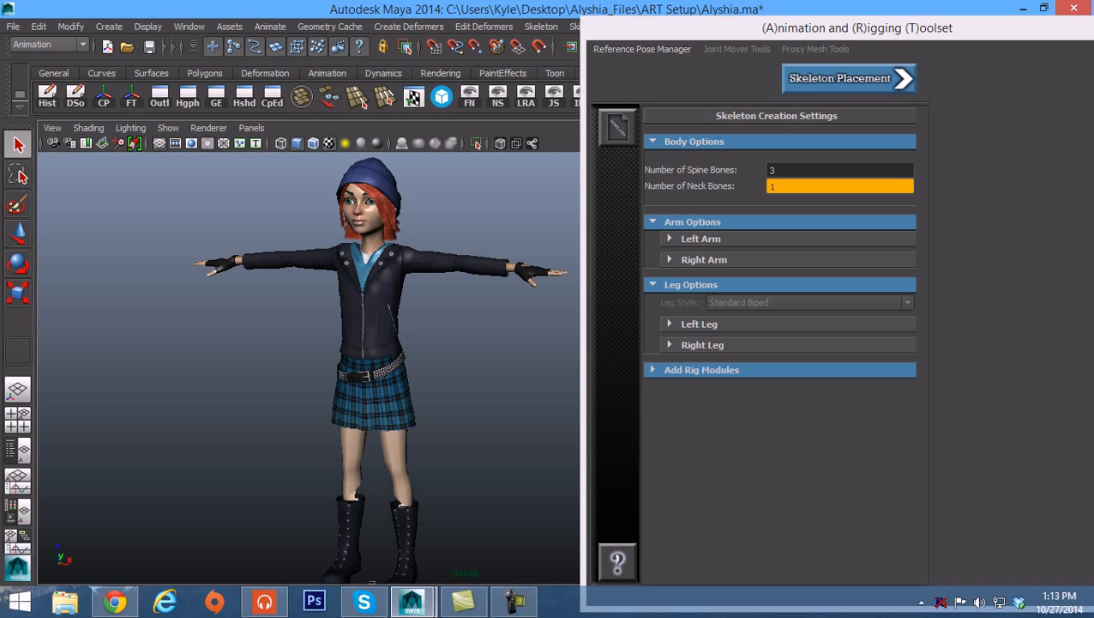
click(702, 239)
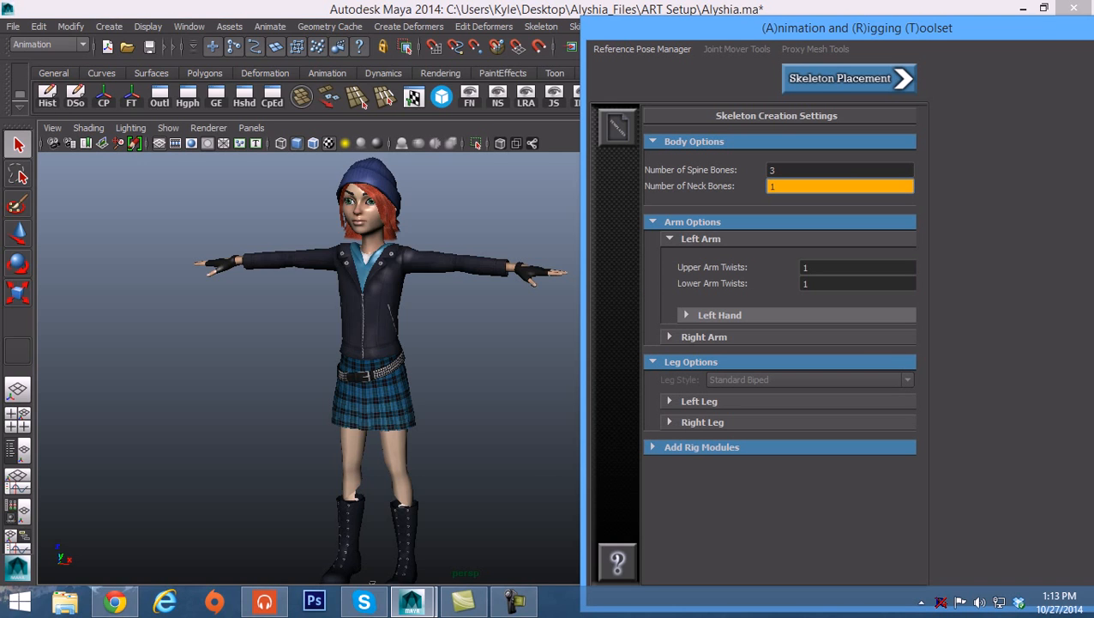
key(Tab)
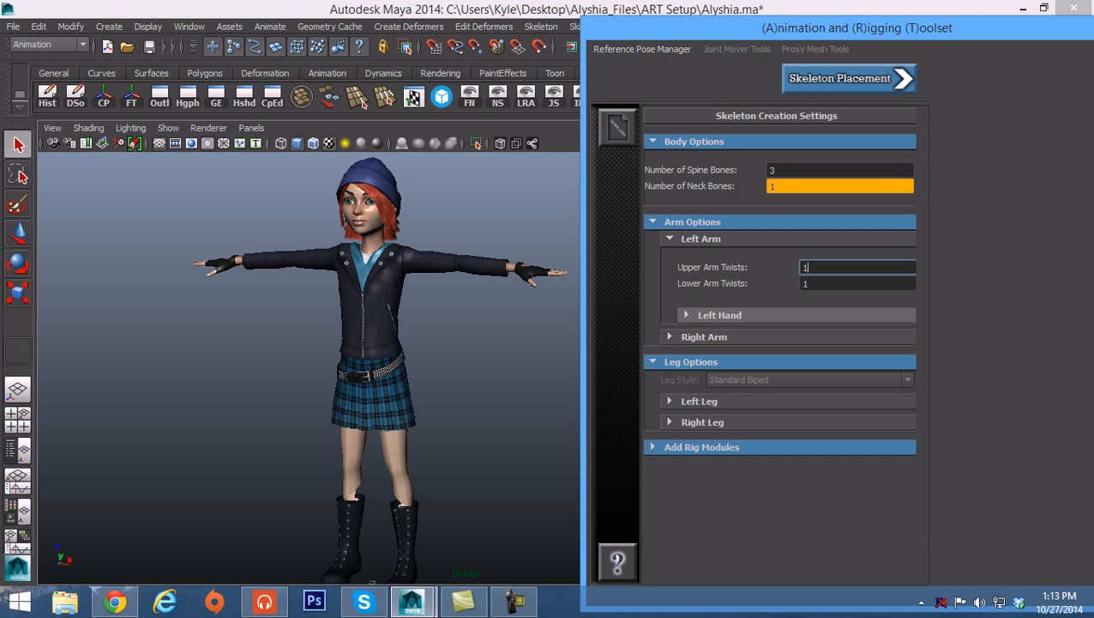
text(0)
key(Tab)
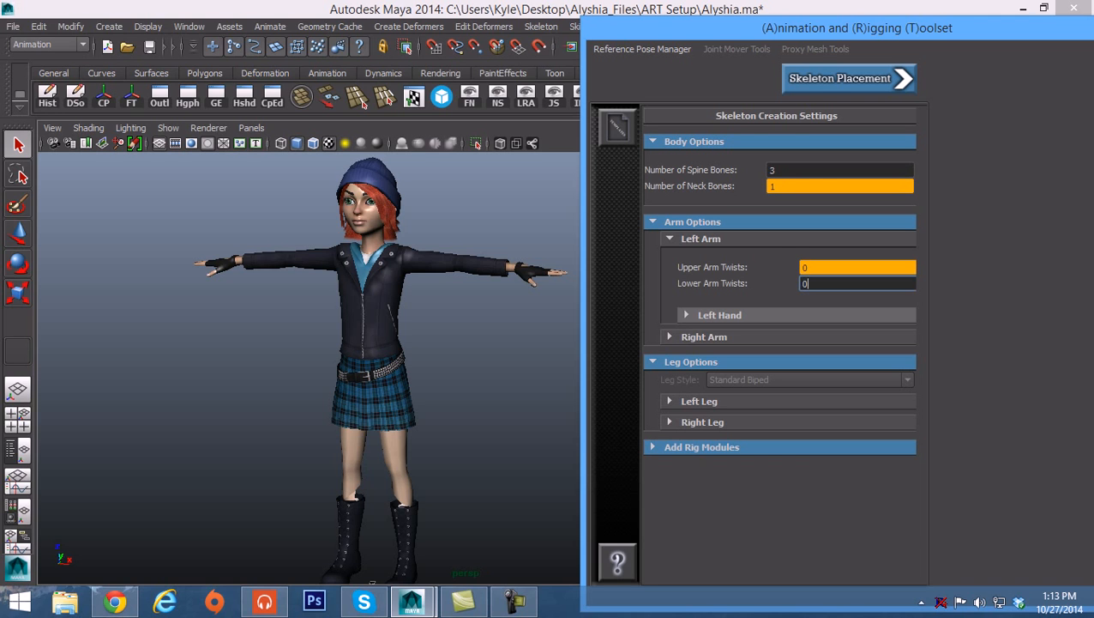
text(0)
key(Tab)
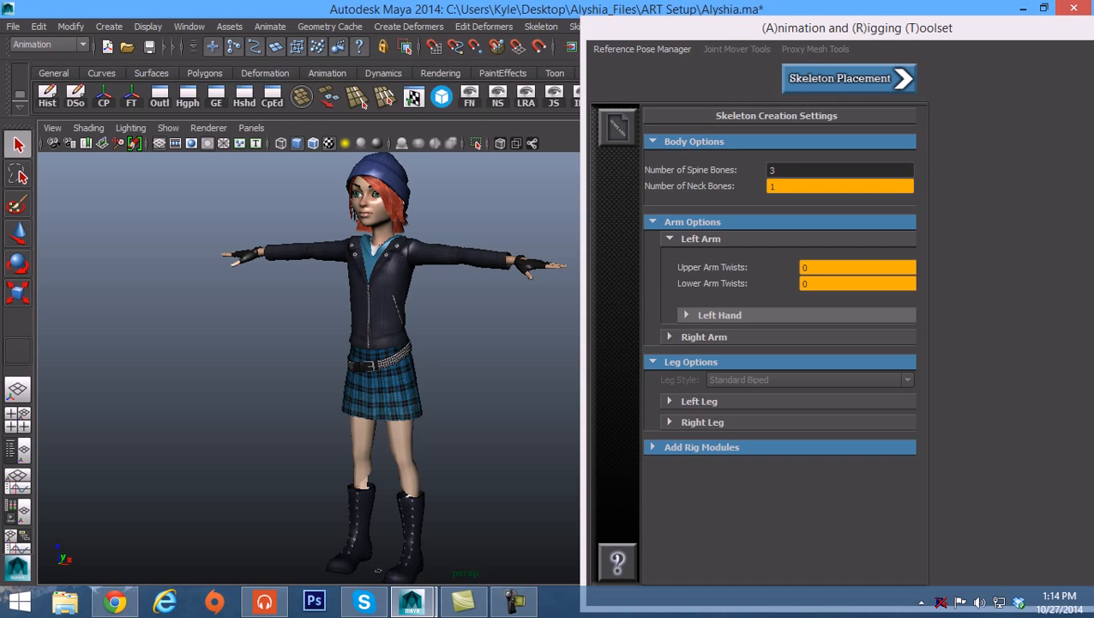
Step: Make the right arm use the same settings as the left arm, and collapse both arm sections
click(703, 337)
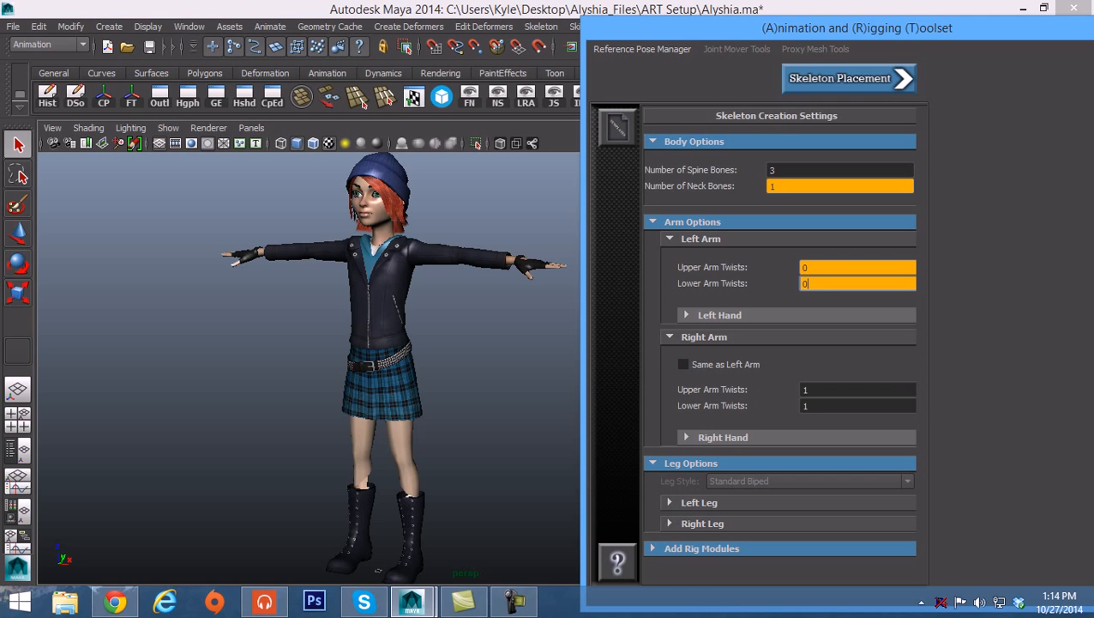
alt+drag(377, 360, 396, 364)
alt+middle_drag(397, 364, 379, 364)
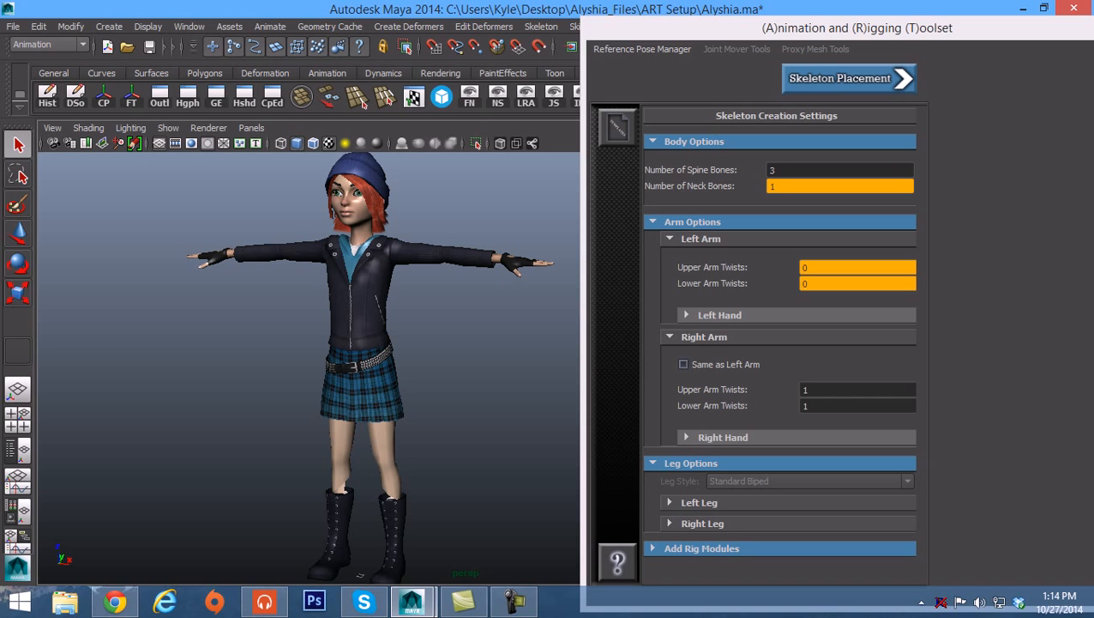
click(684, 364)
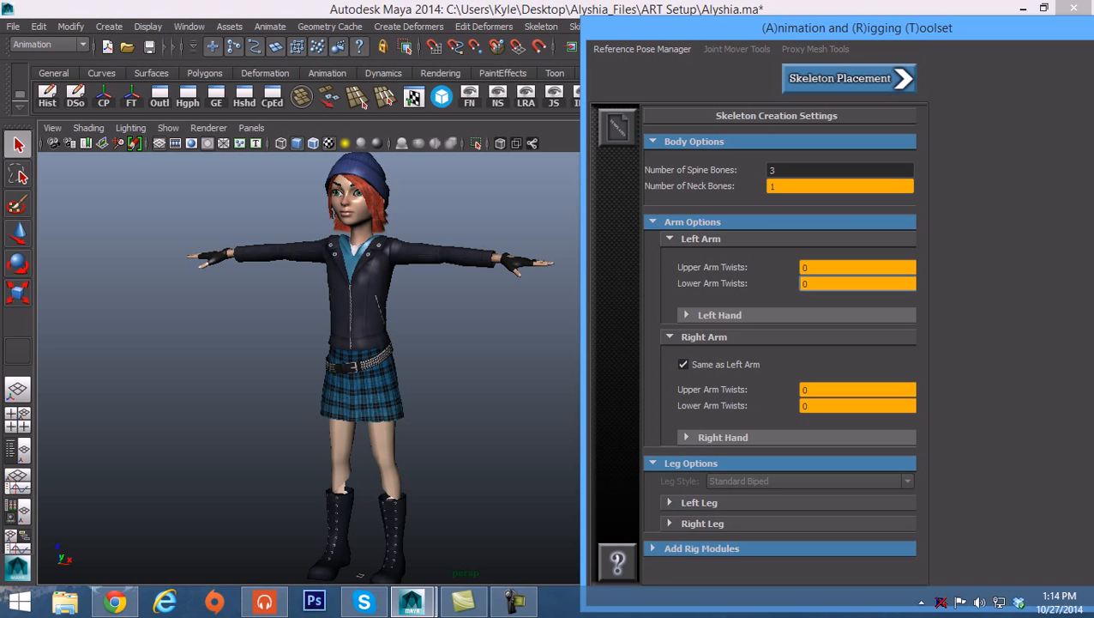
click(693, 337)
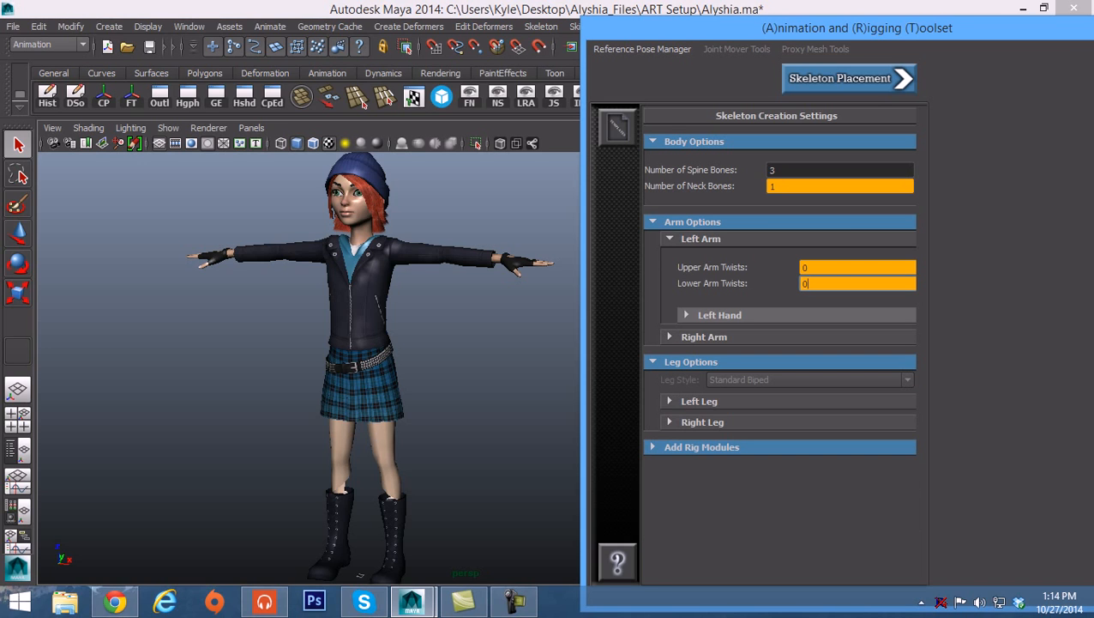
click(697, 239)
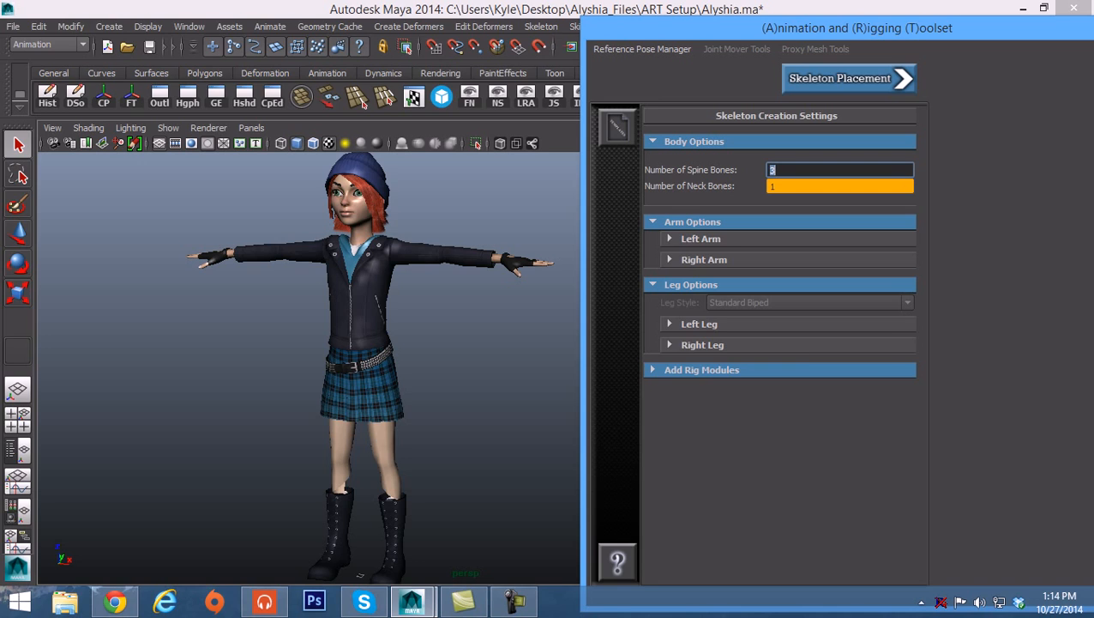
Step: Set the left leg's upper thigh twists and upper calf twists to 0, and check the left foot options
click(699, 323)
double_click(806, 353)
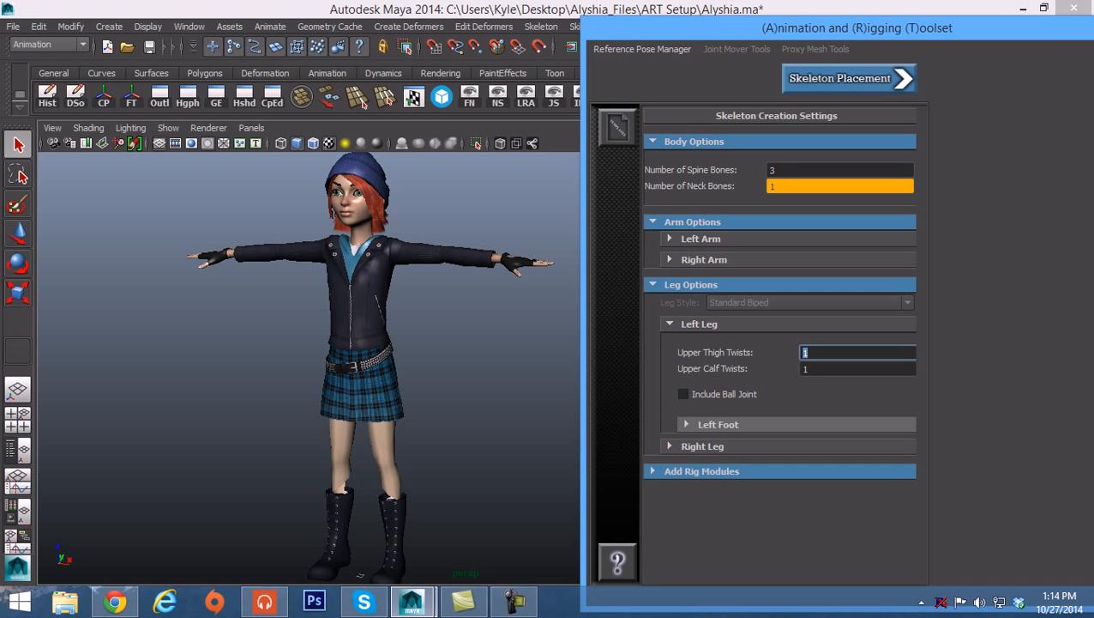
text(0)
key(Tab)
text(0)
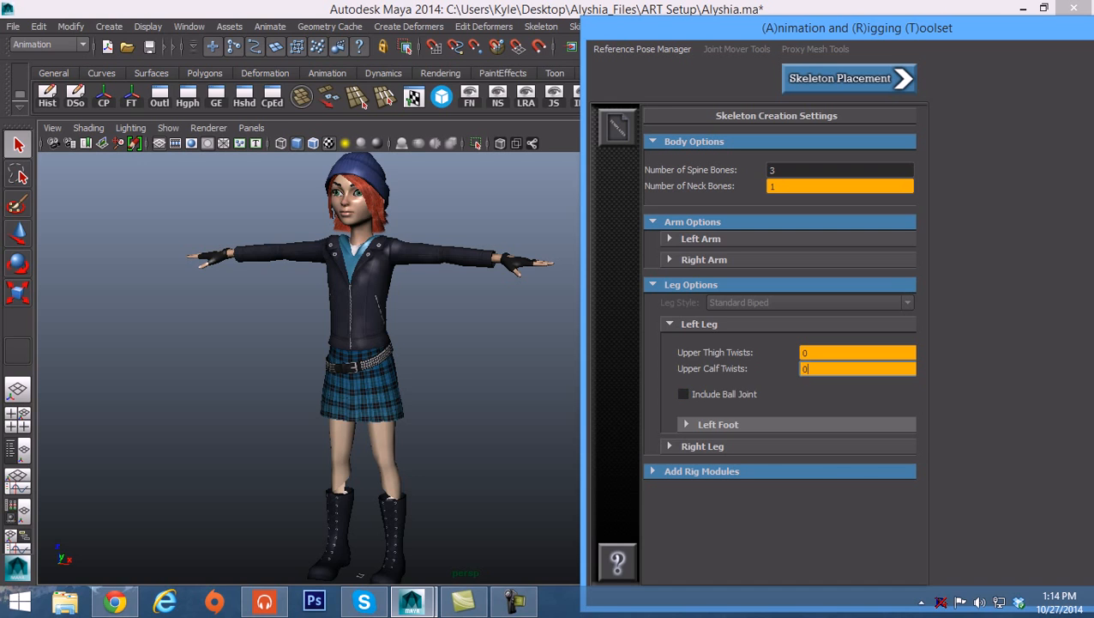
click(718, 425)
click(718, 424)
Step: Make the right leg use the same settings as the left leg, and collapse both leg sections
click(703, 446)
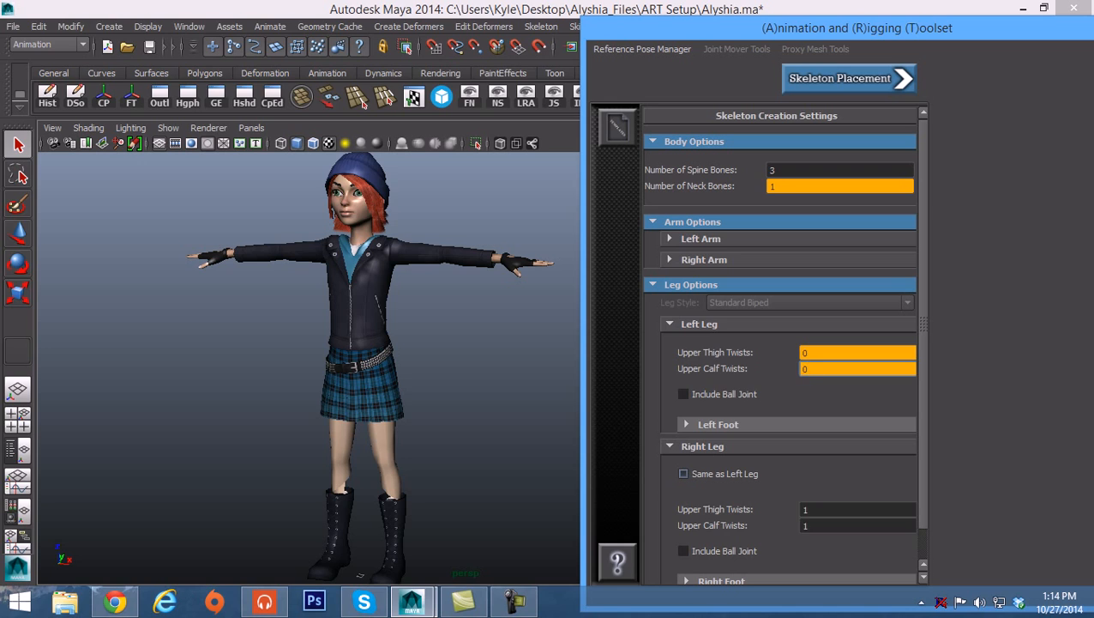
click(683, 473)
click(704, 446)
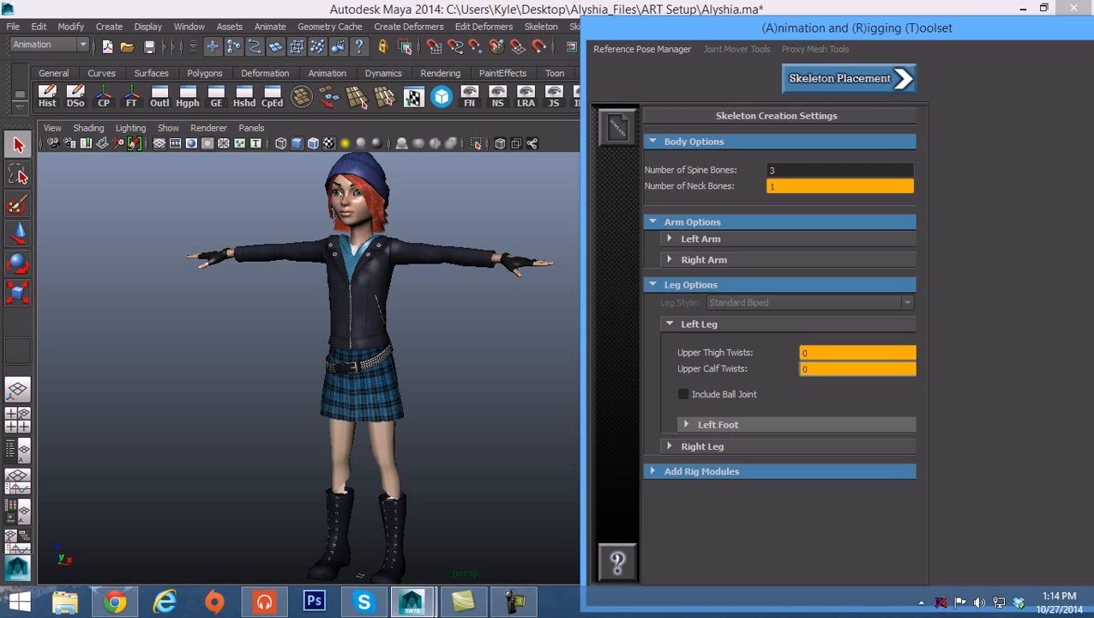
click(700, 325)
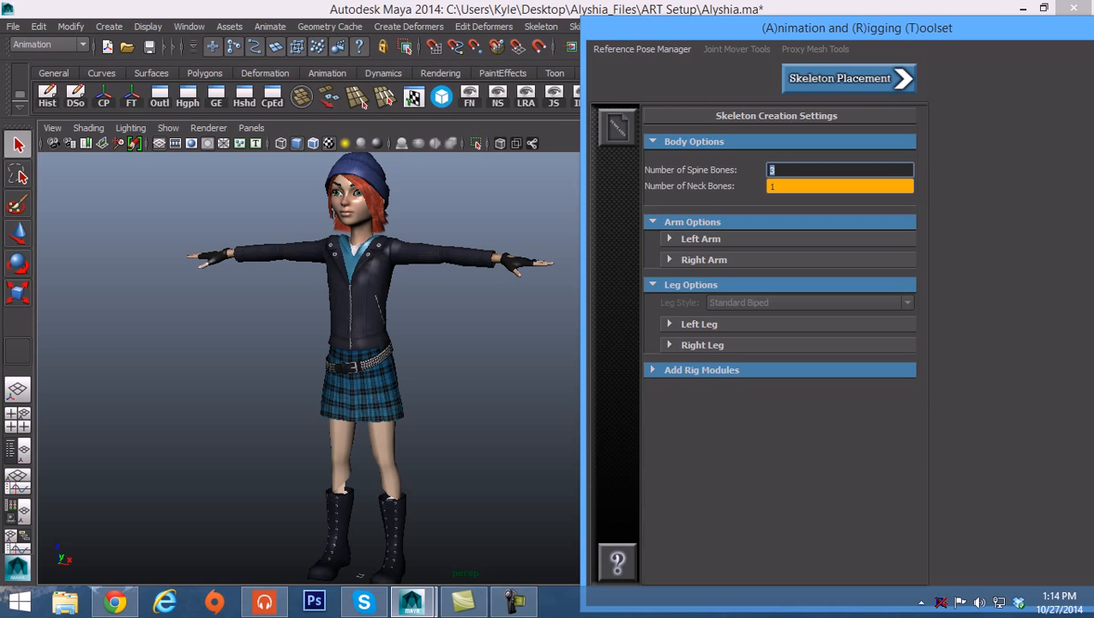
Step: Expand the Add Rig Modules options and look over the character's outfit and hair for parts needing extra modules
click(701, 370)
alt+middle_drag(368, 343, 369, 305)
alt+drag(368, 304, 287, 305)
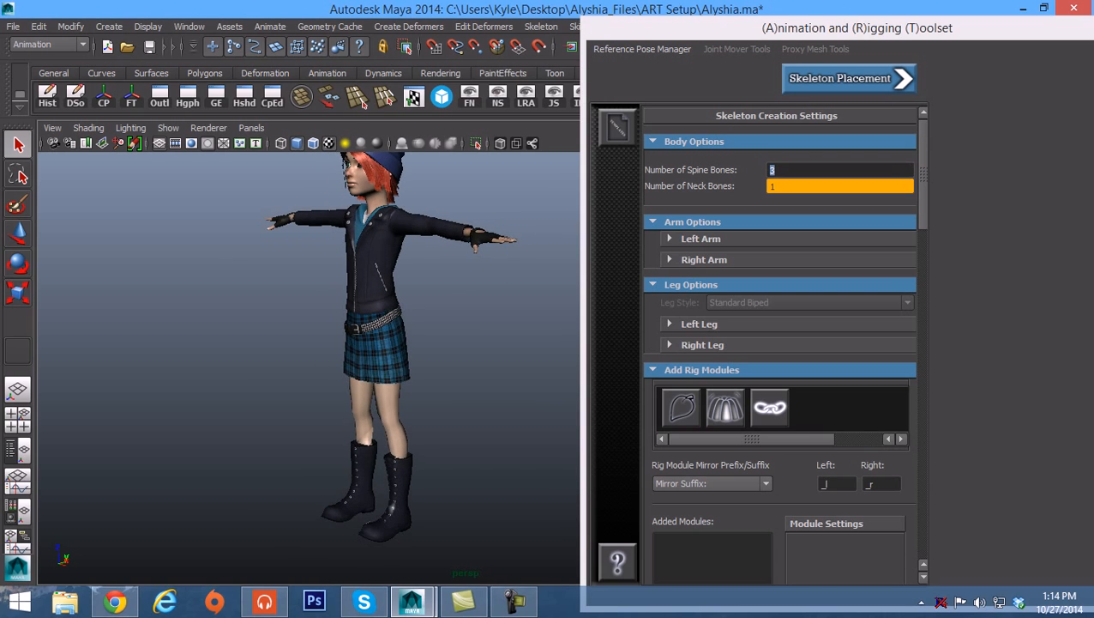
alt+middle_drag(372, 528, 373, 568)
alt+drag(343, 566, 365, 564)
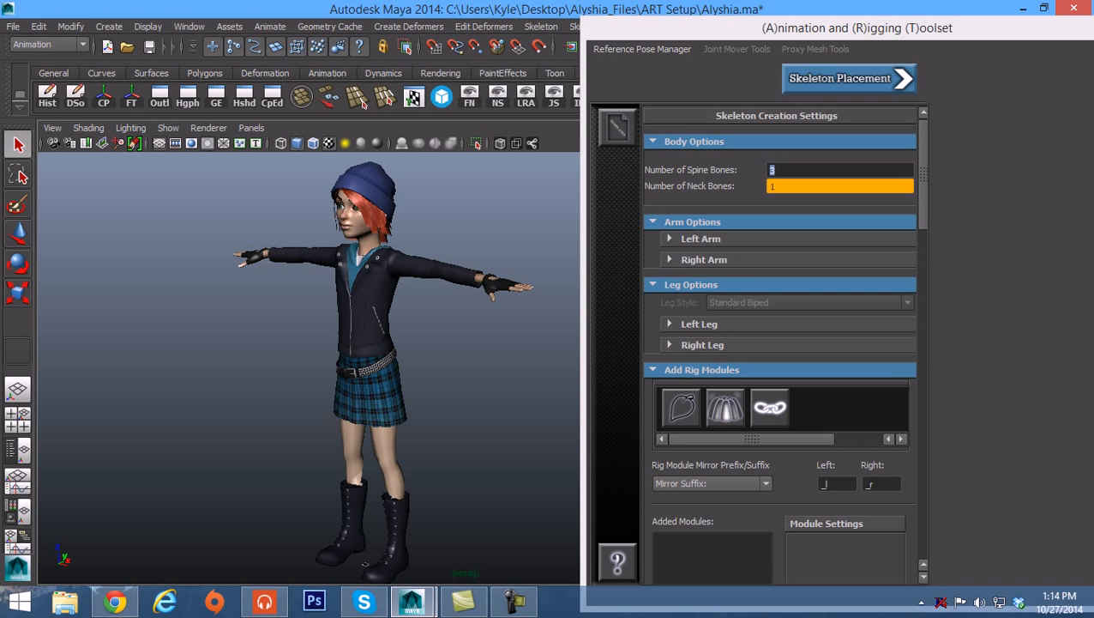
mouse_move(366, 563)
alt+mouse_down()
mouse_move(416, 563)
mouse_move(320, 562)
mouse_move(360, 567)
mouse_move(350, 571)
alt+mouse_up()
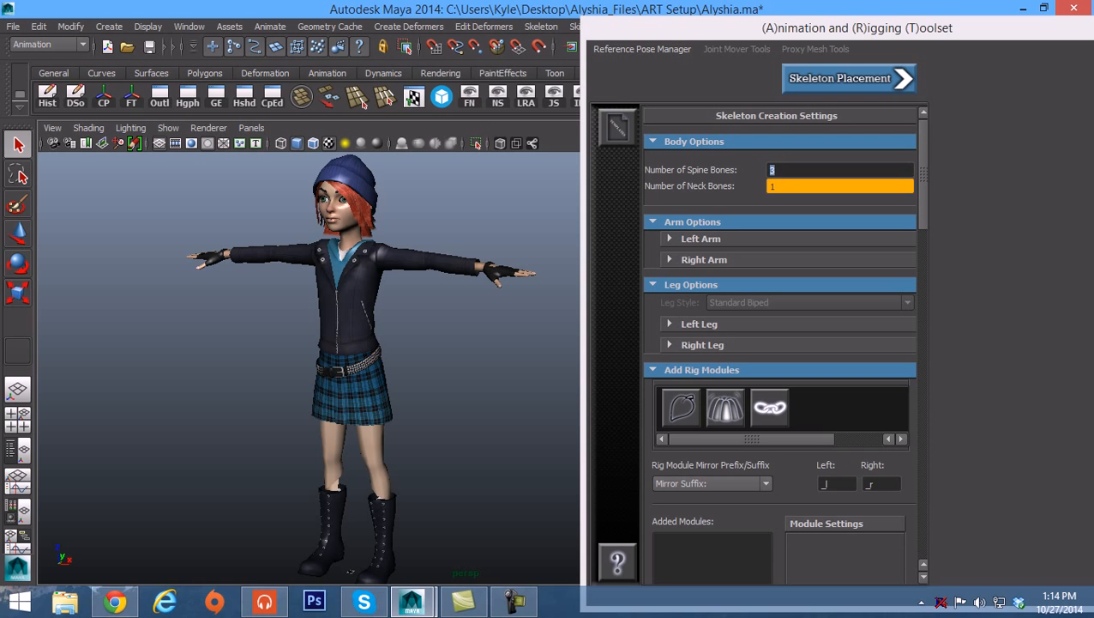
Step: Examine the character's face, hair and hat up close to judge which facial joints the rig needs
alt+middle_drag(325, 283, 362, 360)
alt+right_drag(343, 361, 464, 360)
alt+middle_drag(301, 257, 434, 404)
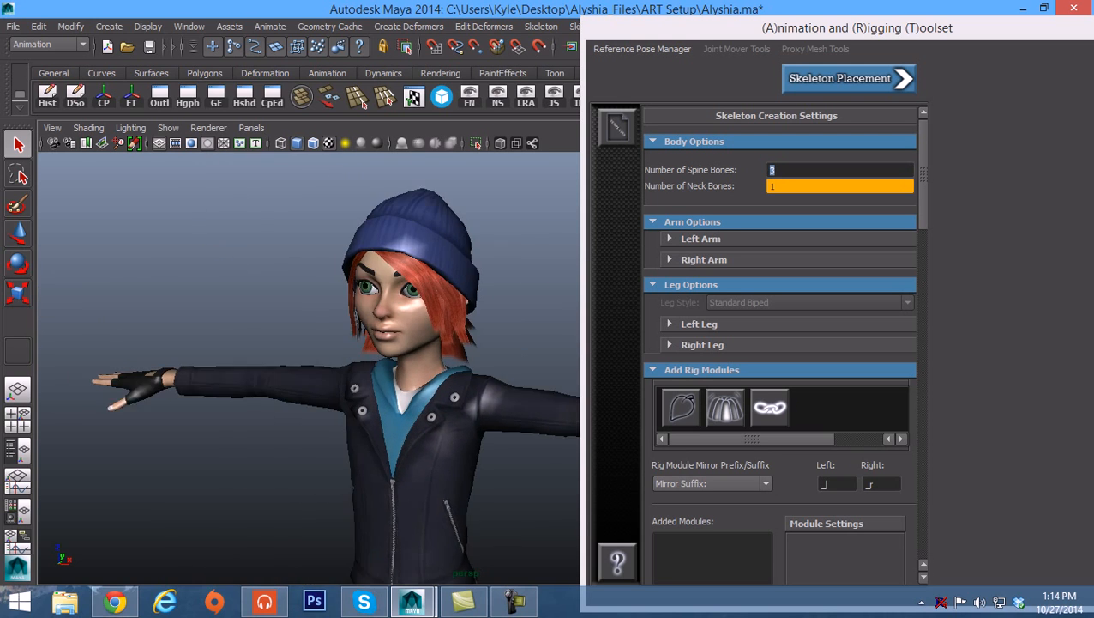
alt+drag(386, 386, 416, 369)
alt+right_drag(377, 360, 424, 360)
alt+middle_drag(386, 343, 383, 364)
alt+drag(382, 364, 406, 375)
alt+middle_drag(406, 375, 379, 378)
alt+right_drag(379, 379, 395, 378)
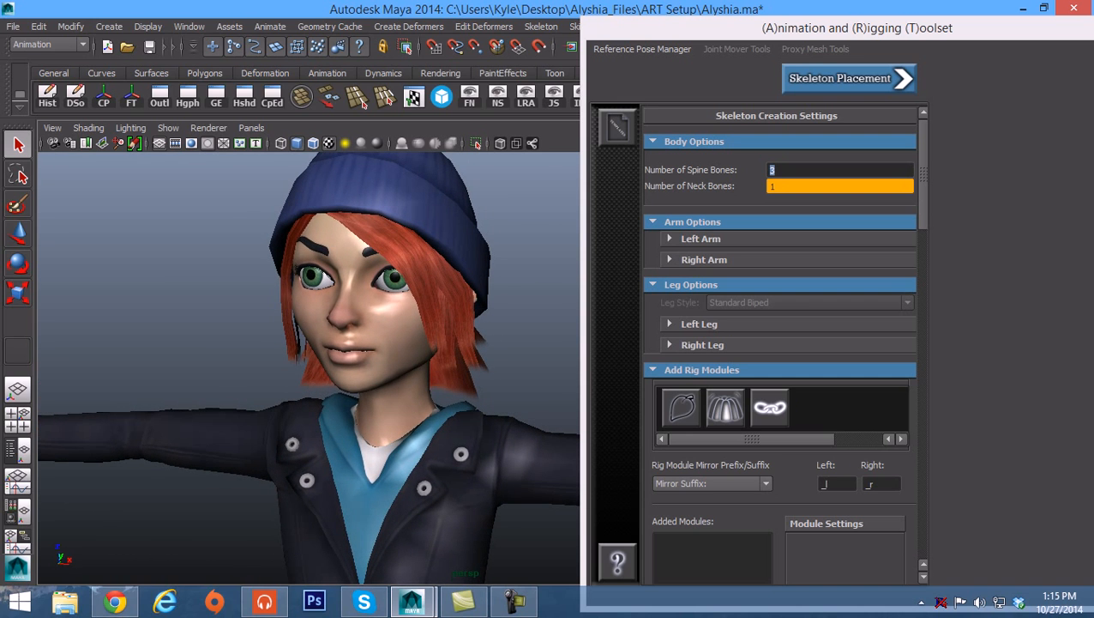
alt+drag(386, 378, 429, 368)
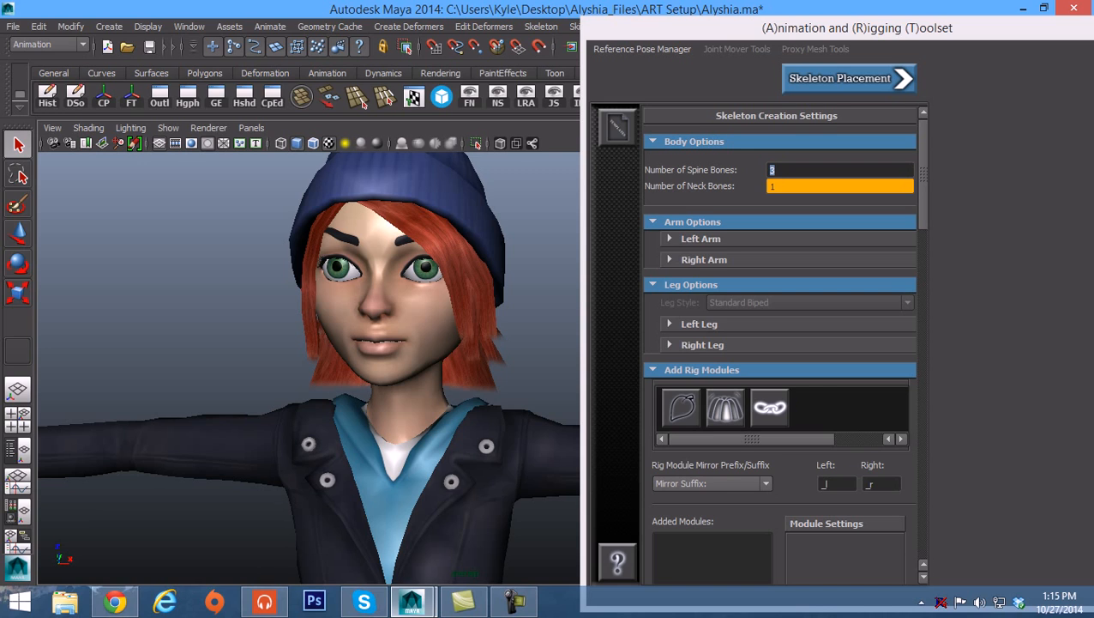
Step: Switch to the Girl_Rig scene and examine the facial controls on its head up close
mouse_move(411, 600)
click(493, 527)
alt+drag(497, 352, 513, 347)
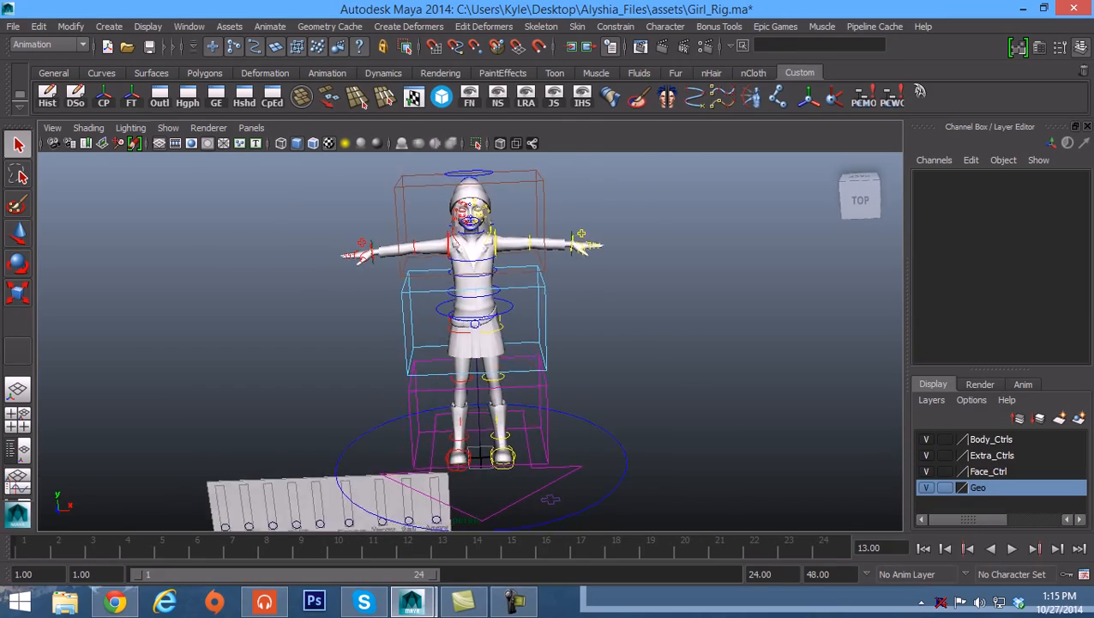
alt+right_drag(513, 347, 630, 300)
alt+middle_drag(630, 301, 626, 514)
alt+right_drag(480, 343, 523, 339)
alt+middle_drag(523, 339, 522, 443)
alt+right_drag(521, 444, 644, 429)
alt+middle_drag(644, 428, 641, 438)
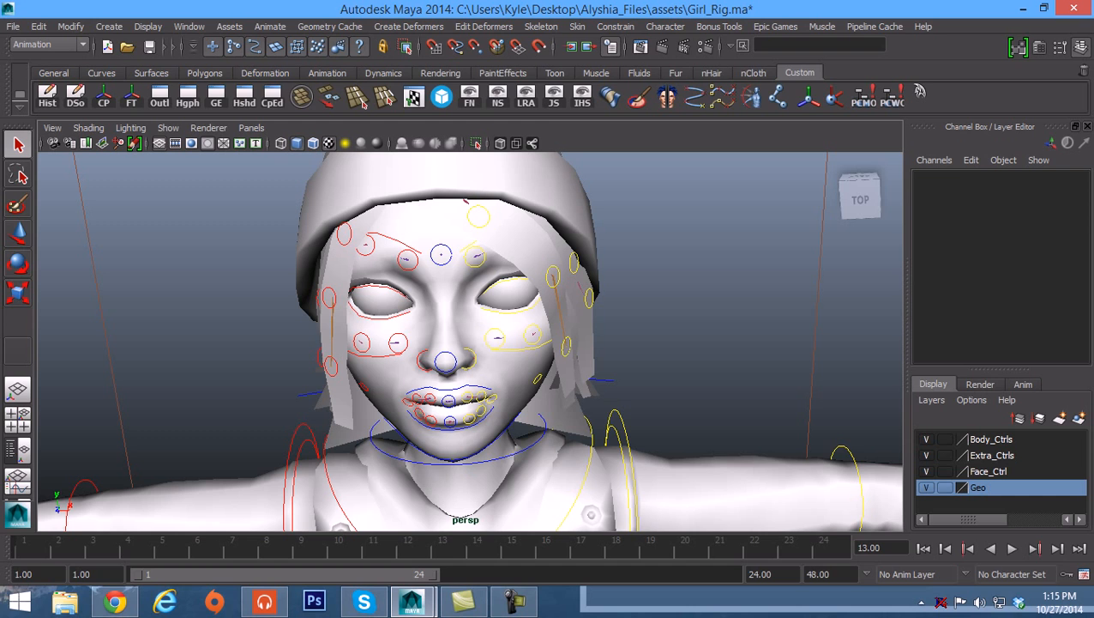
Step: Test the R_Cheek control by moving it about 0.46 in Z, and undo the move
click(476, 256)
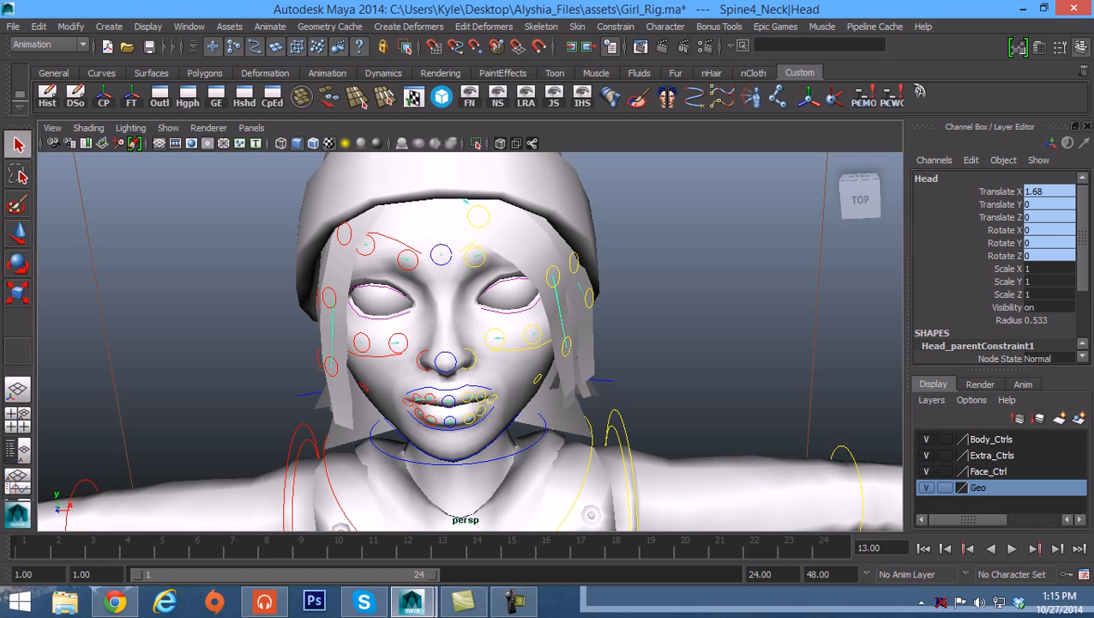
alt+drag(476, 258, 482, 296)
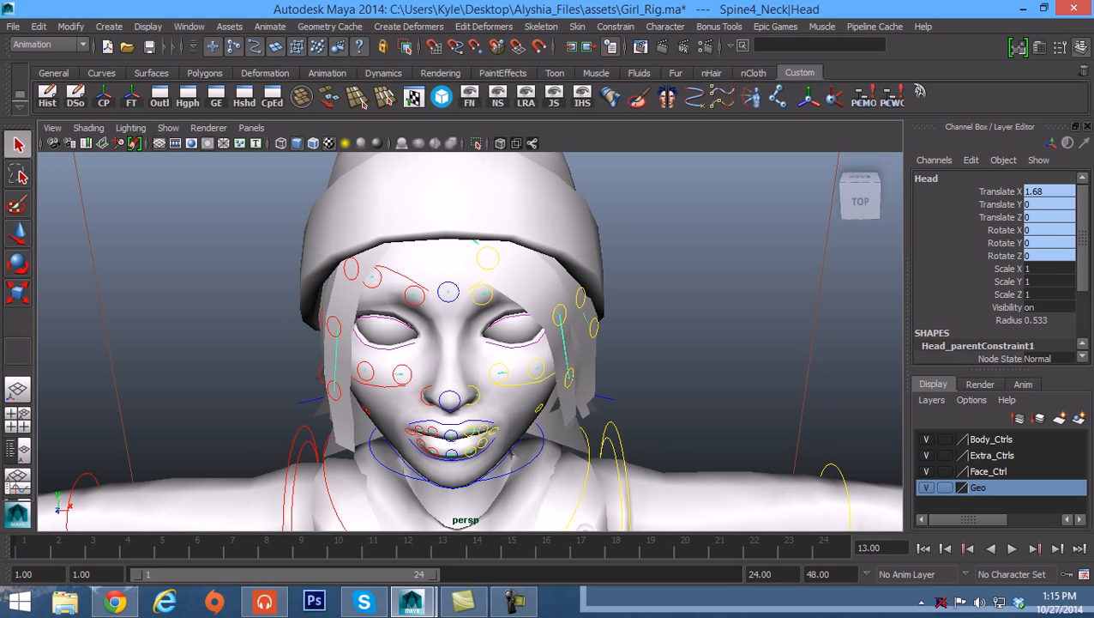
click(385, 385)
key(w)
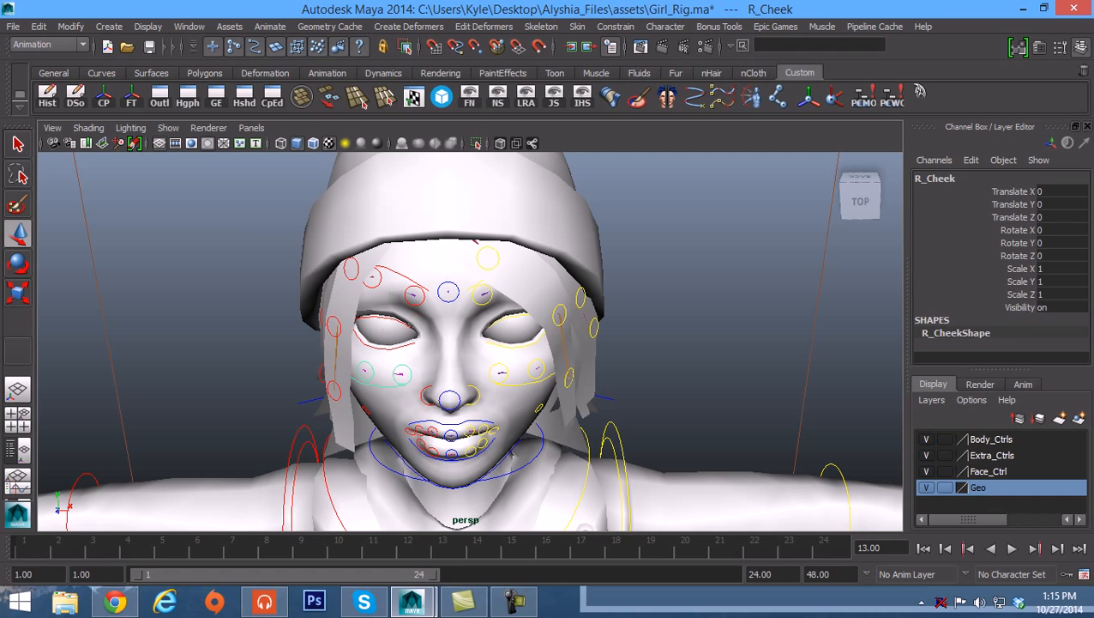
drag(386, 333, 384, 348)
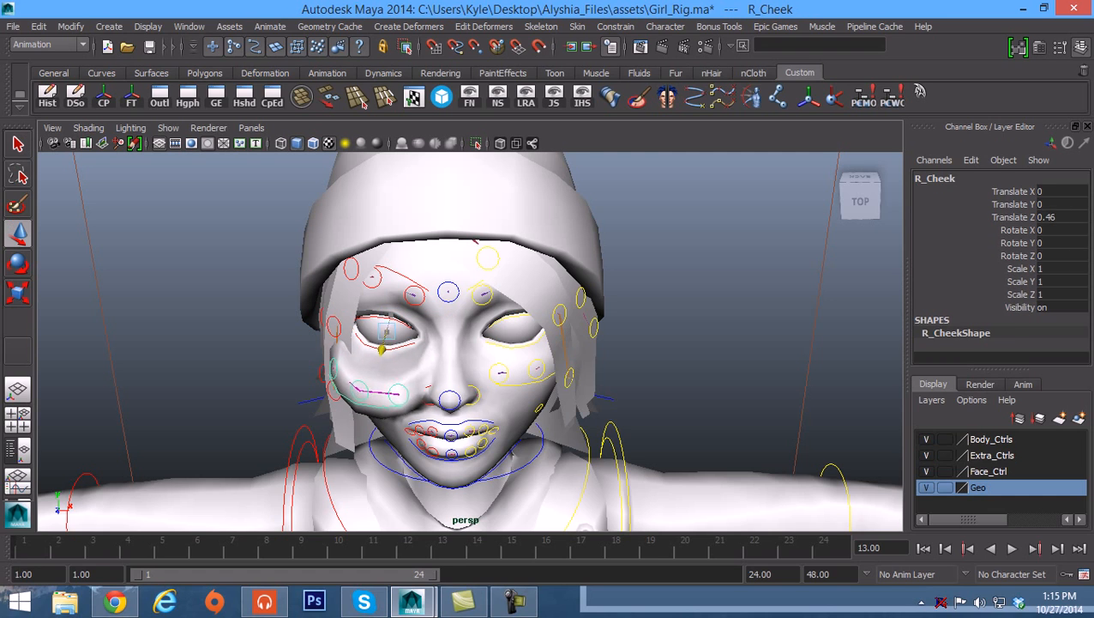
key(ctrl+z)
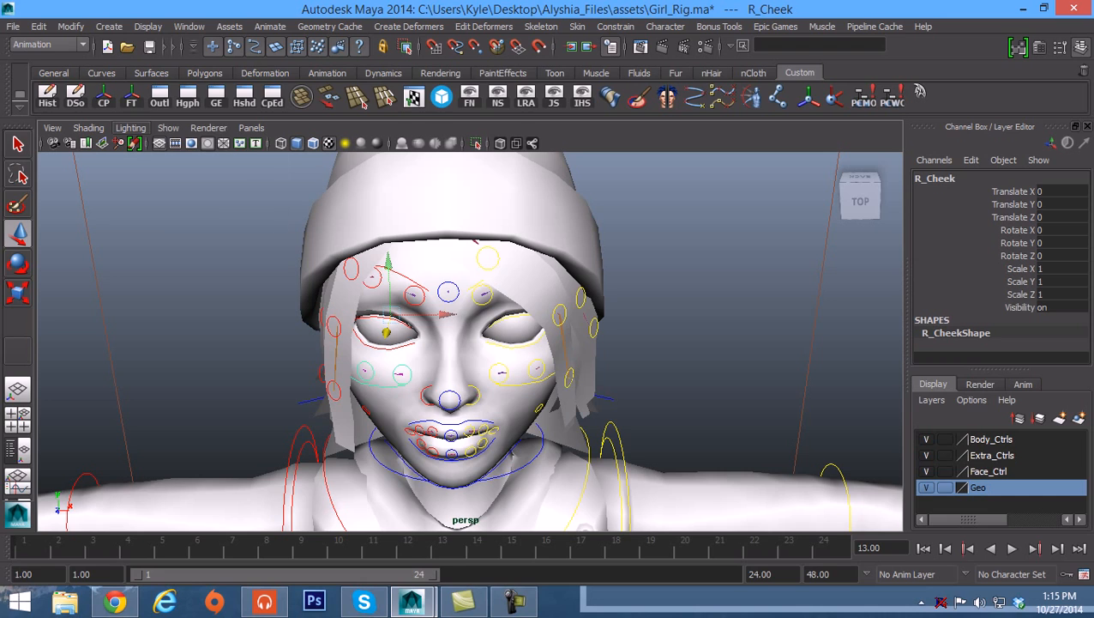
Step: Turn on X-Ray Joints shading so the skeleton shows through the Girl_Rig mesh
click(131, 128)
click(131, 127)
click(88, 128)
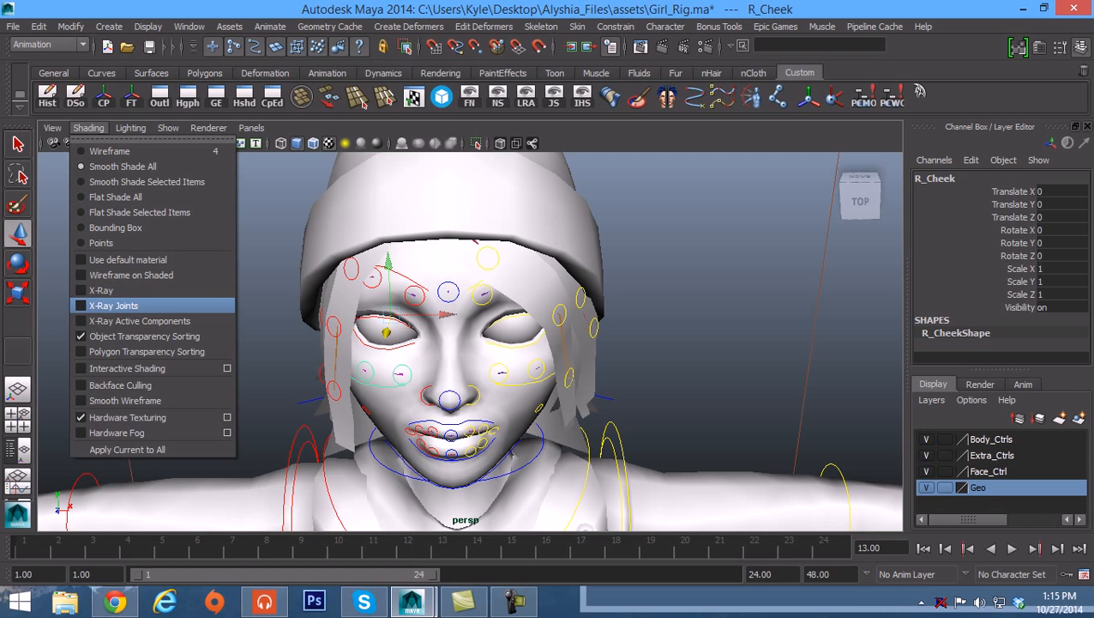
click(111, 305)
Step: Examine how the facial joints branch from the head across the brows, eyes, cheeks, nose and mouth
alt+middle_drag(463, 360, 469, 325)
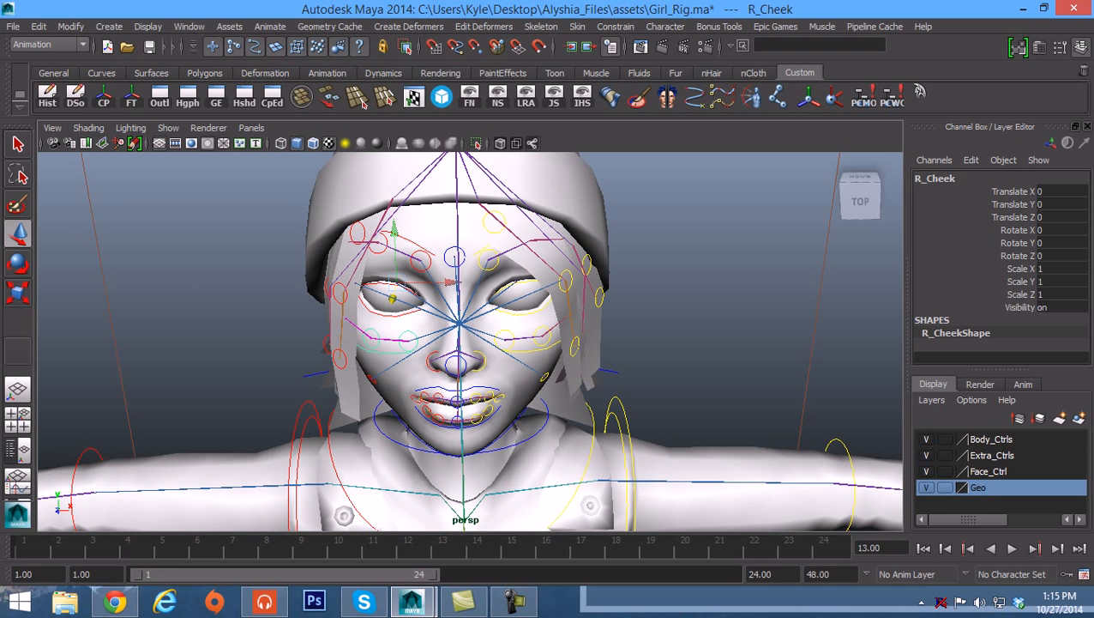
alt+right_drag(463, 330, 592, 336)
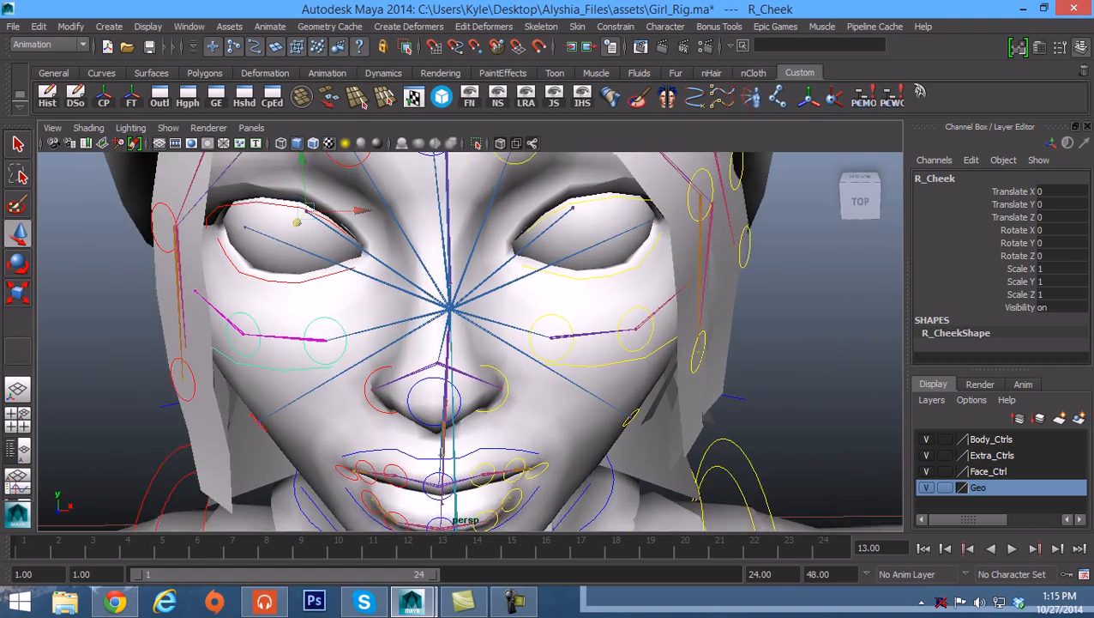
alt+drag(592, 336, 633, 357)
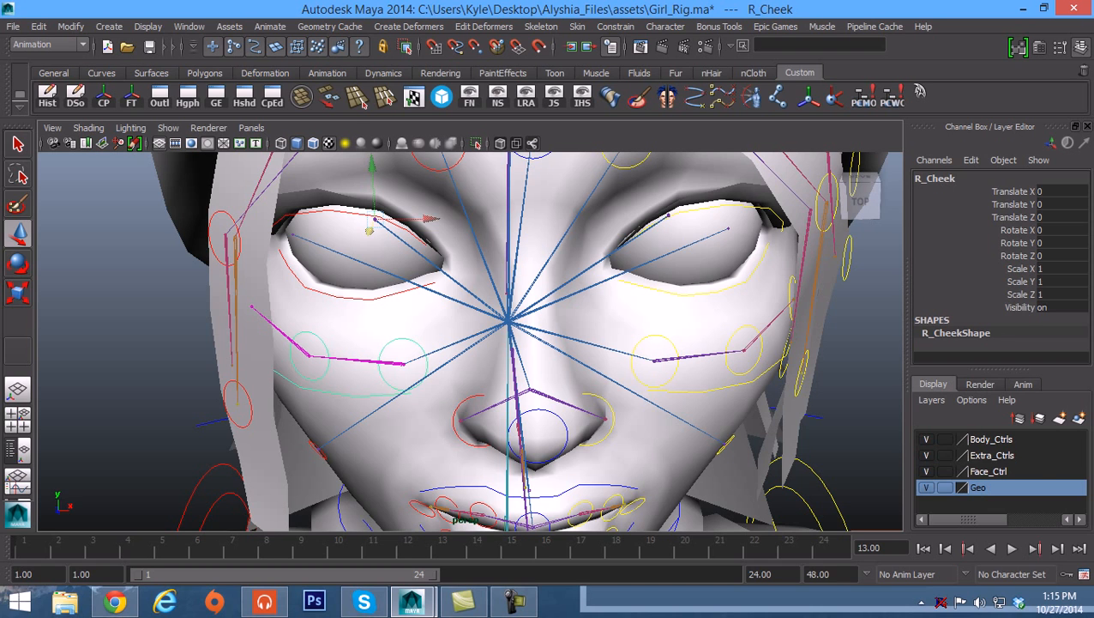
alt+drag(481, 343, 462, 338)
alt+right_drag(461, 338, 386, 336)
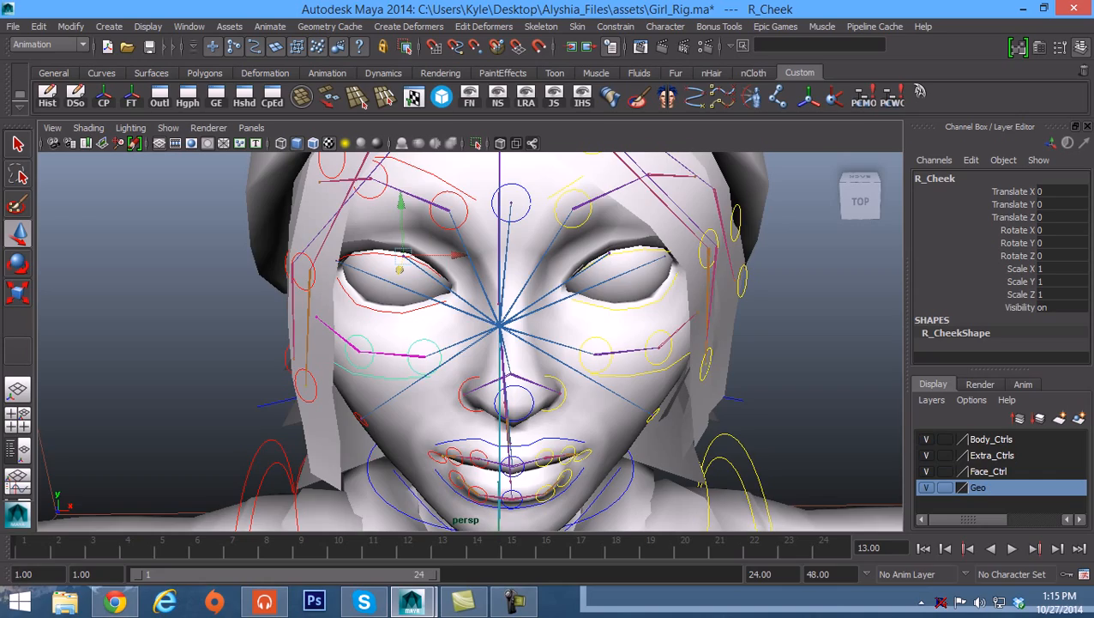
alt+drag(480, 343, 455, 333)
alt+right_drag(454, 333, 381, 334)
mouse_move(429, 343)
alt+mouse_down()
mouse_move(422, 276)
mouse_move(425, 347)
alt+mouse_up()
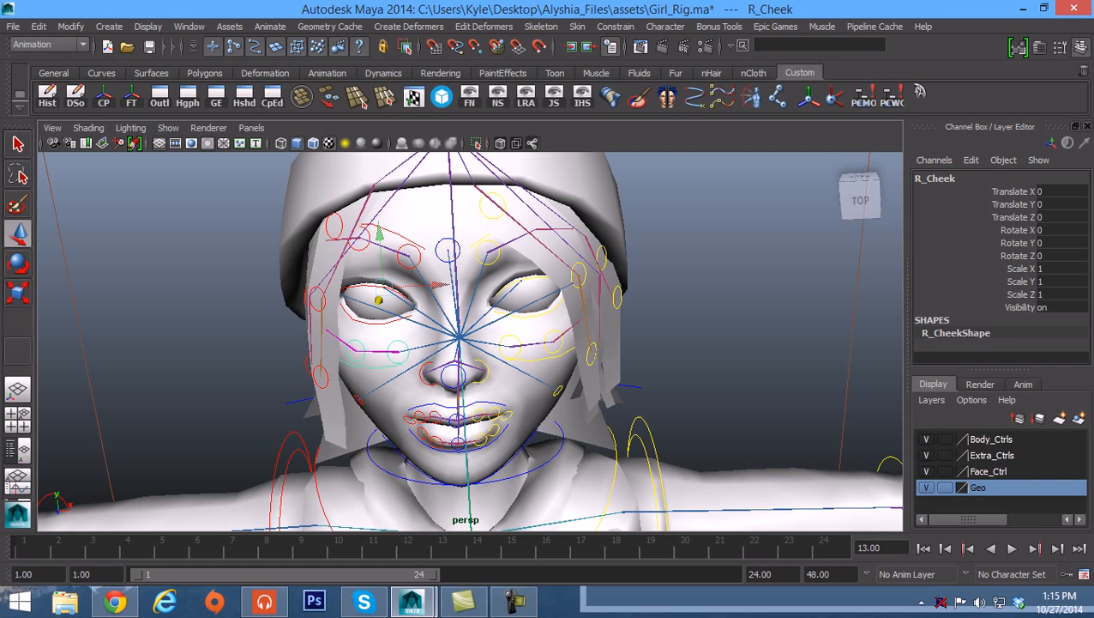
alt+right_drag(425, 347, 348, 343)
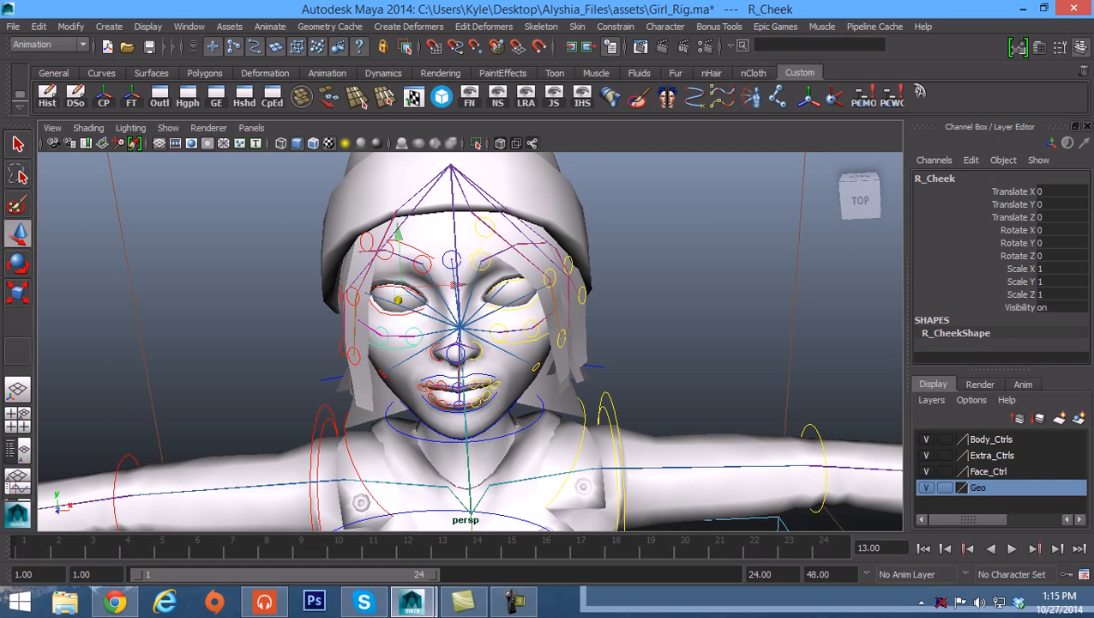
alt+drag(464, 343, 441, 321)
alt+right_drag(442, 322, 361, 324)
alt+drag(360, 324, 350, 307)
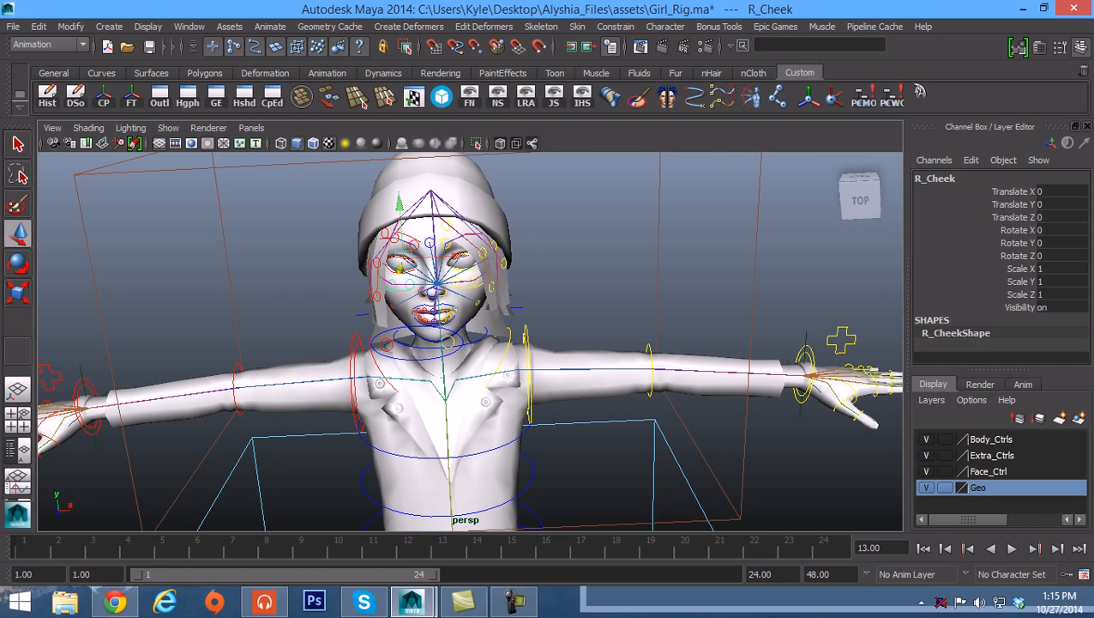
Step: Switch back to the Alyshia scene and look over the character's head, jacket, belt and skirt
click(412, 600)
click(323, 515)
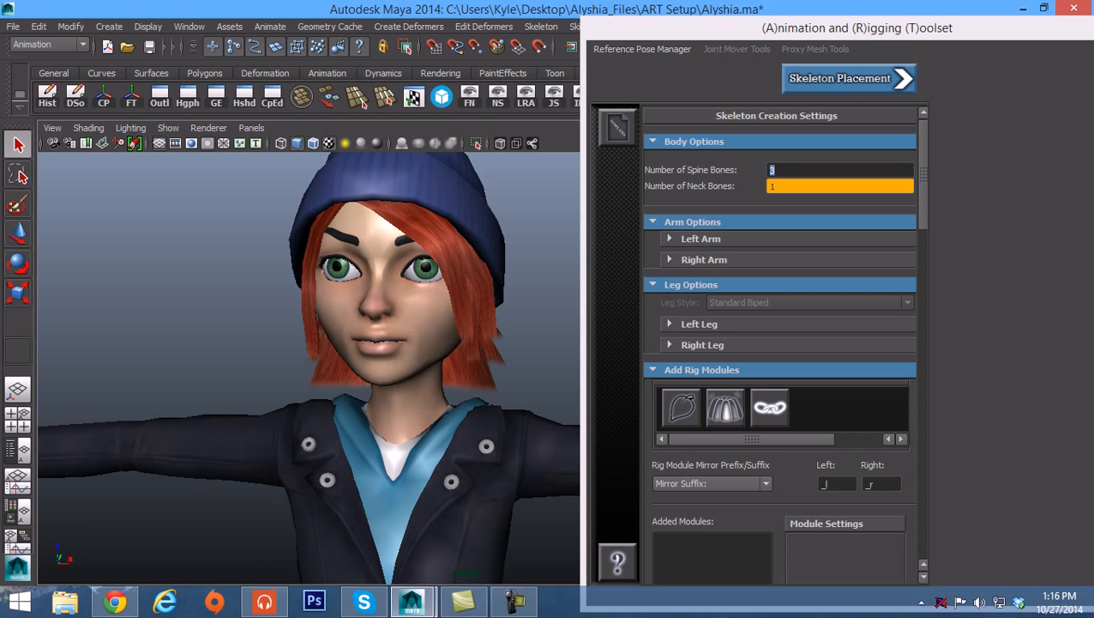
alt+middle_drag(343, 368, 336, 315)
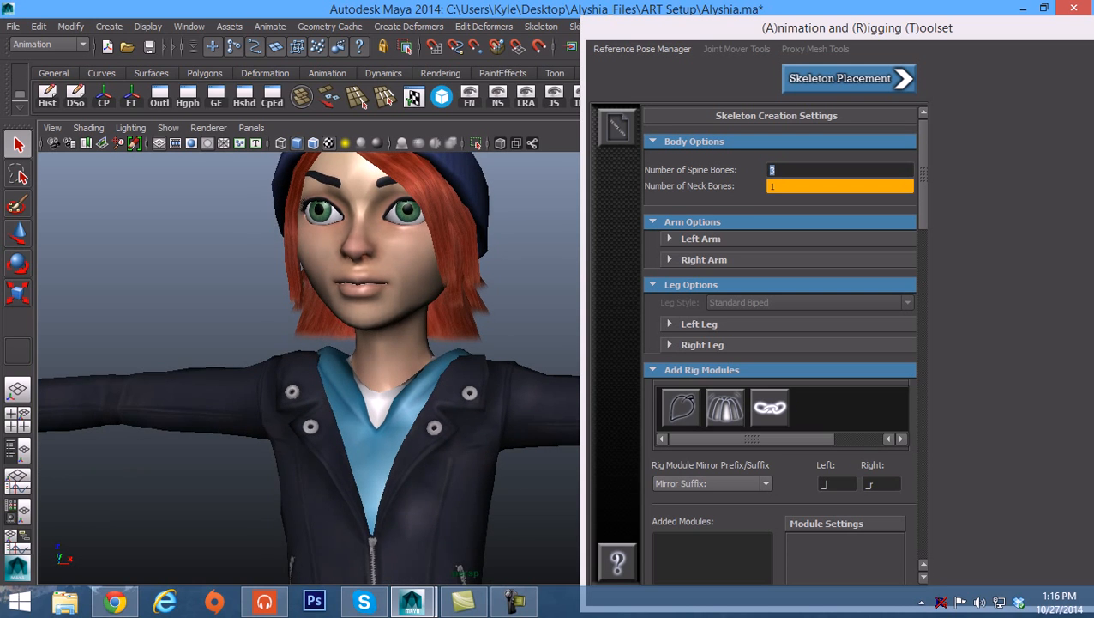
alt+right_drag(336, 315, 317, 314)
alt+middle_drag(318, 314, 319, 337)
alt+right_drag(319, 337, 265, 337)
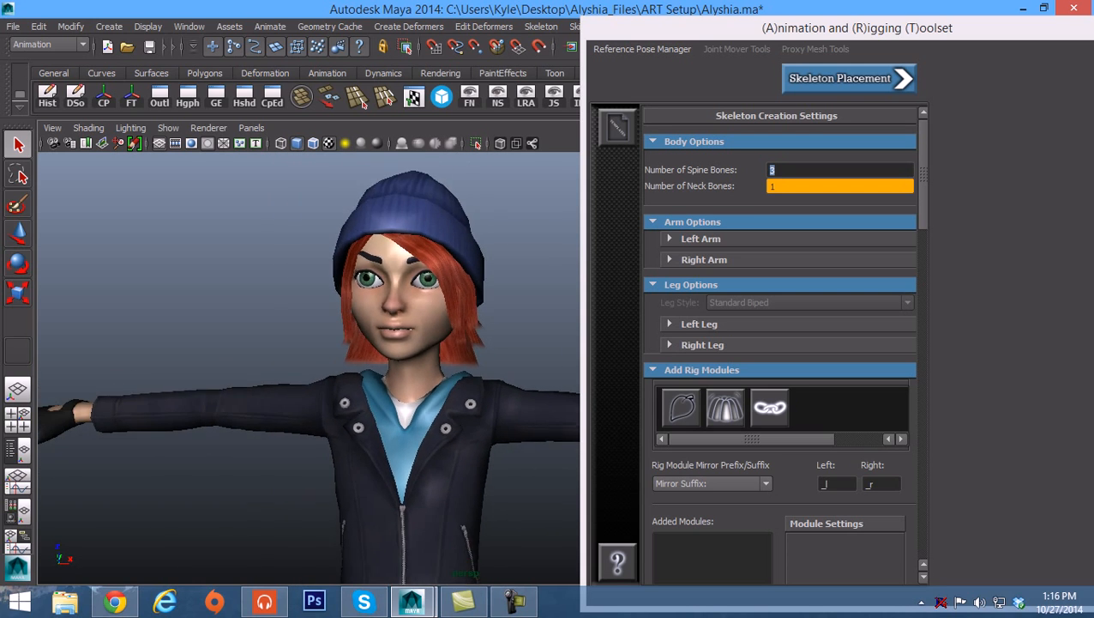
alt+middle_drag(266, 337, 250, 318)
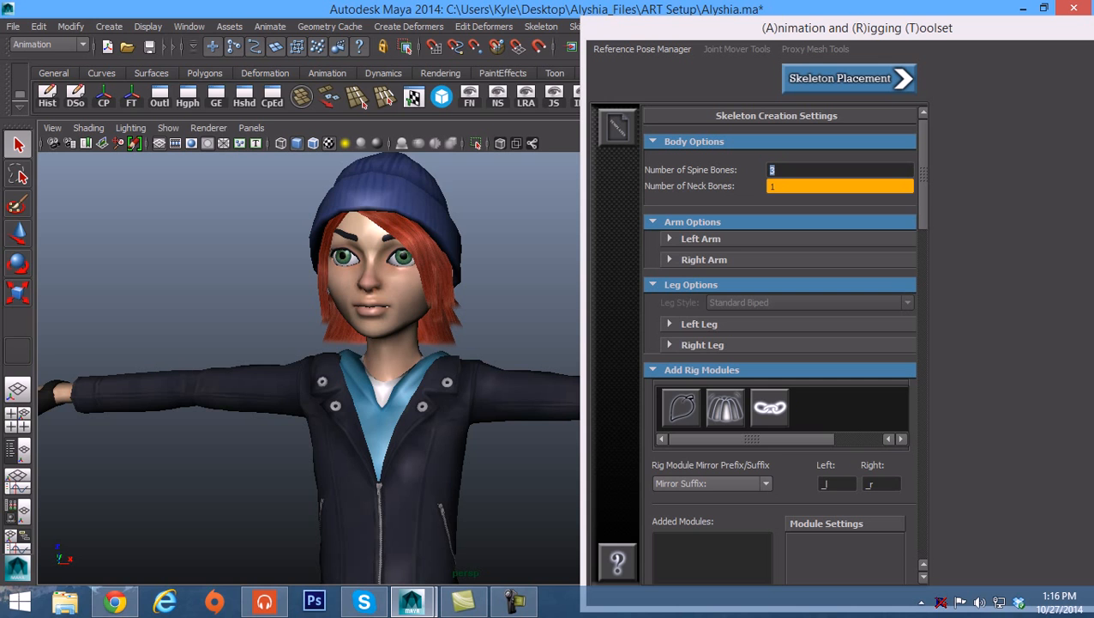
alt+middle_drag(387, 306, 325, 276)
alt+right_drag(324, 276, 384, 337)
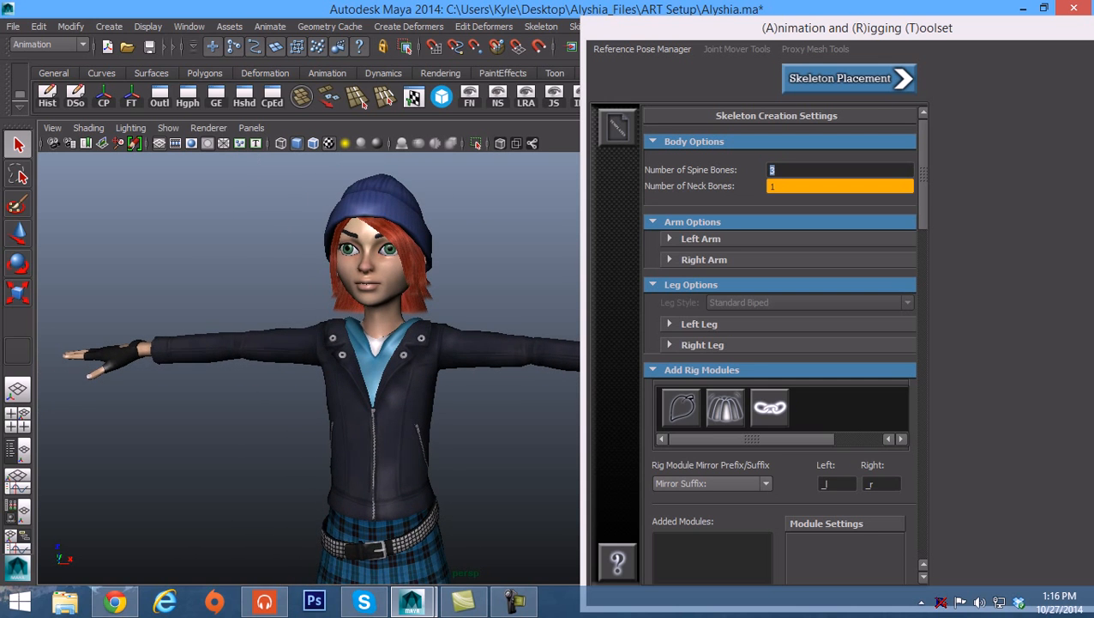
alt+drag(383, 337, 393, 340)
alt+middle_drag(393, 340, 386, 301)
alt+right_drag(386, 300, 339, 305)
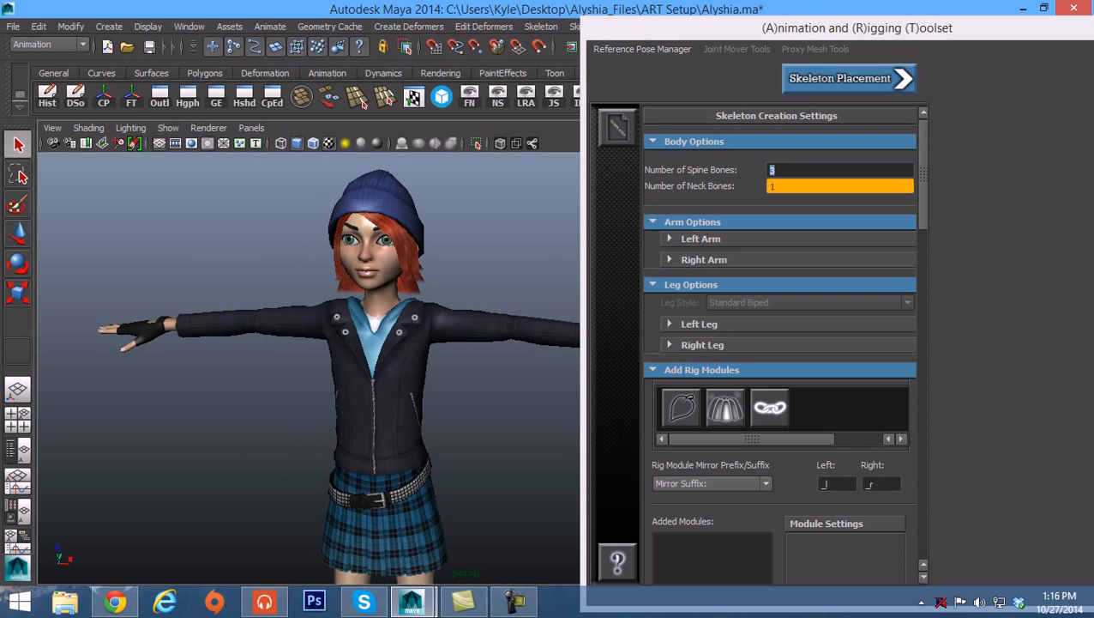
alt+drag(338, 304, 330, 310)
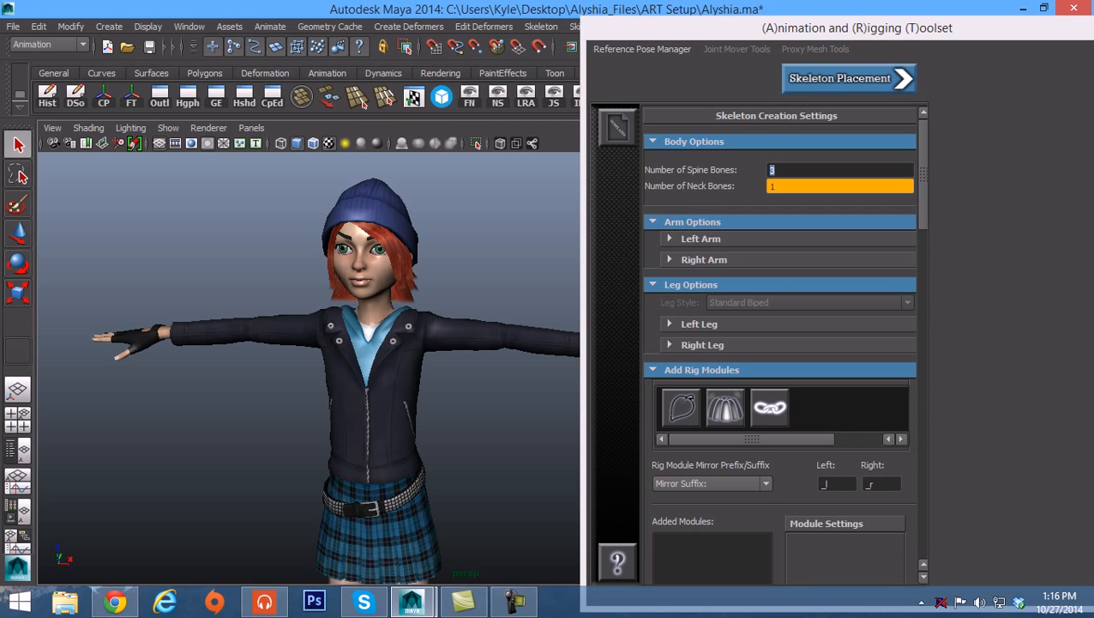
alt+drag(365, 322, 334, 325)
alt+middle_drag(335, 324, 309, 307)
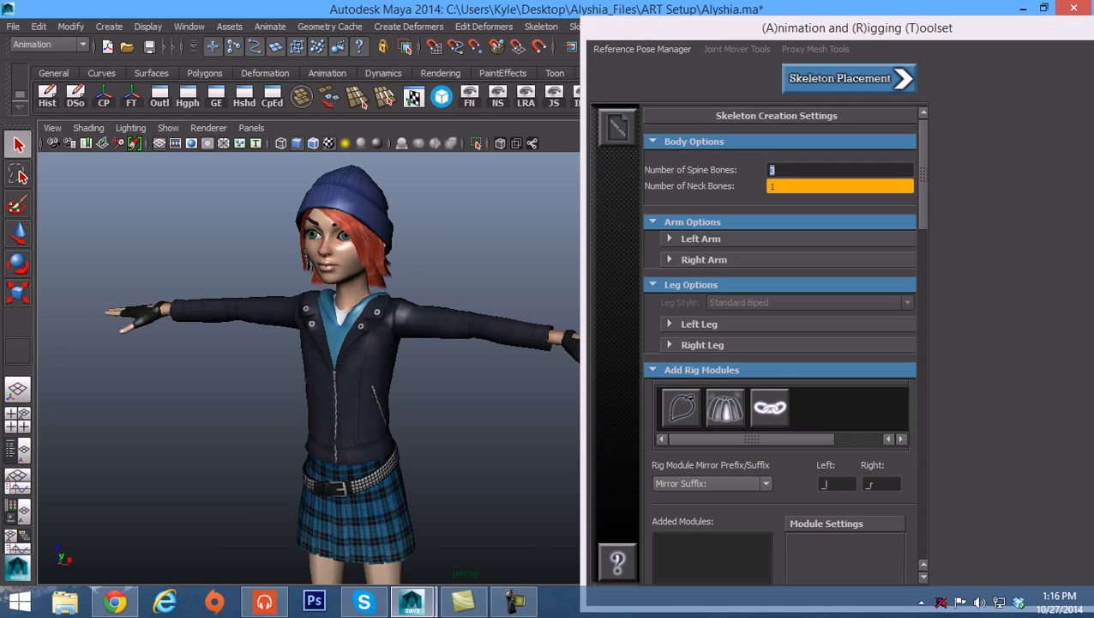
Step: Add a leaf joint module named Jaw with head as its parent, keeping Translation and Rotation enabled
scroll(725, 407, down, 1)
scroll(725, 358, down, 1)
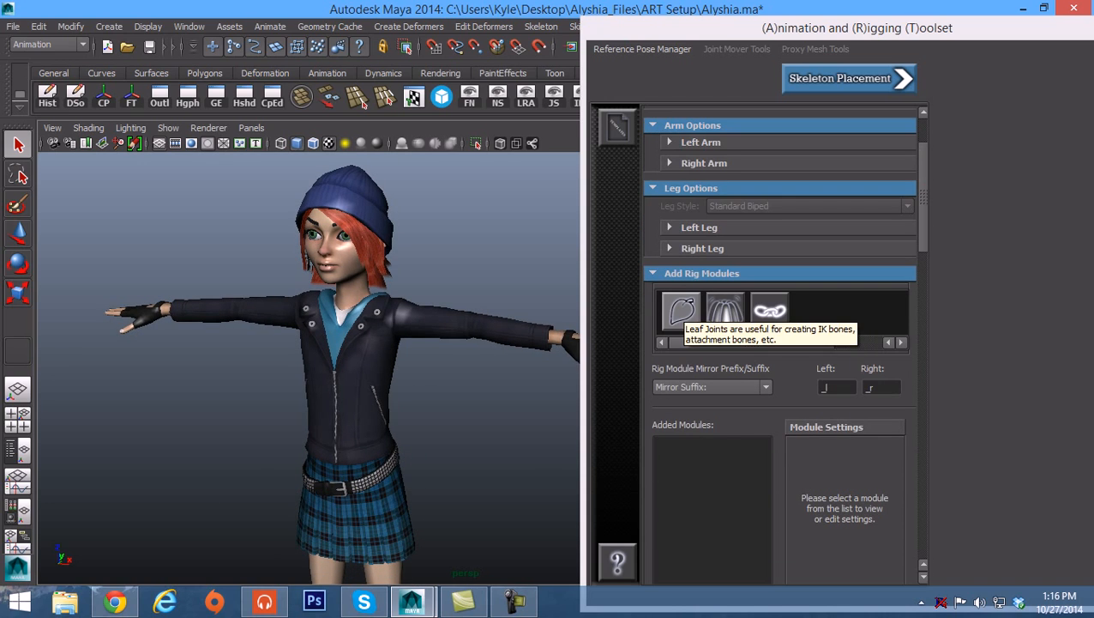
click(681, 311)
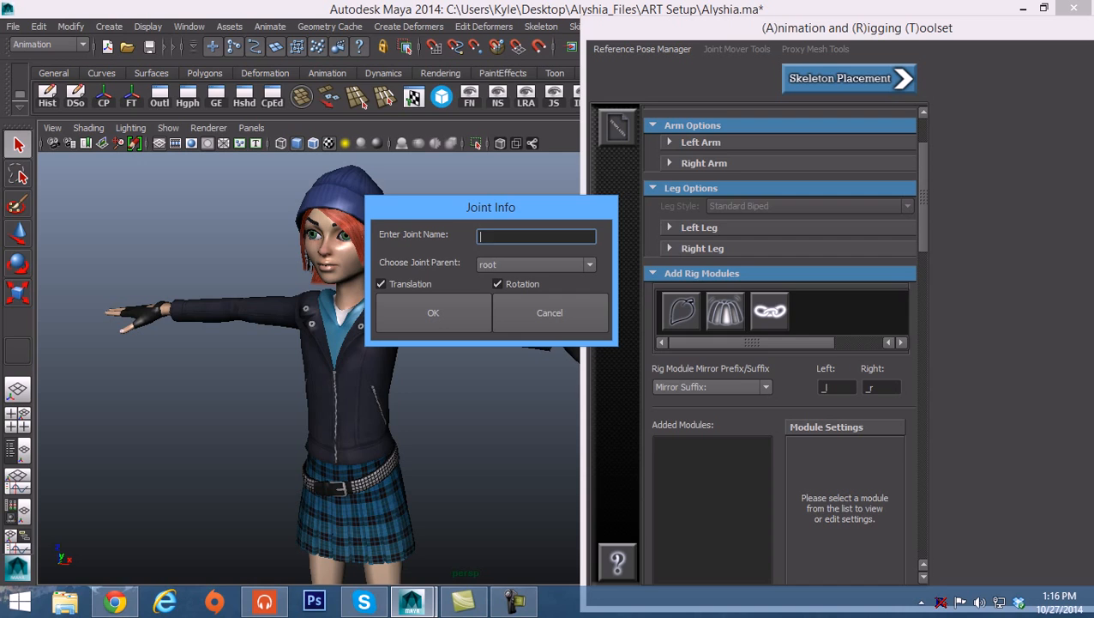
text(Jaw)
click(537, 264)
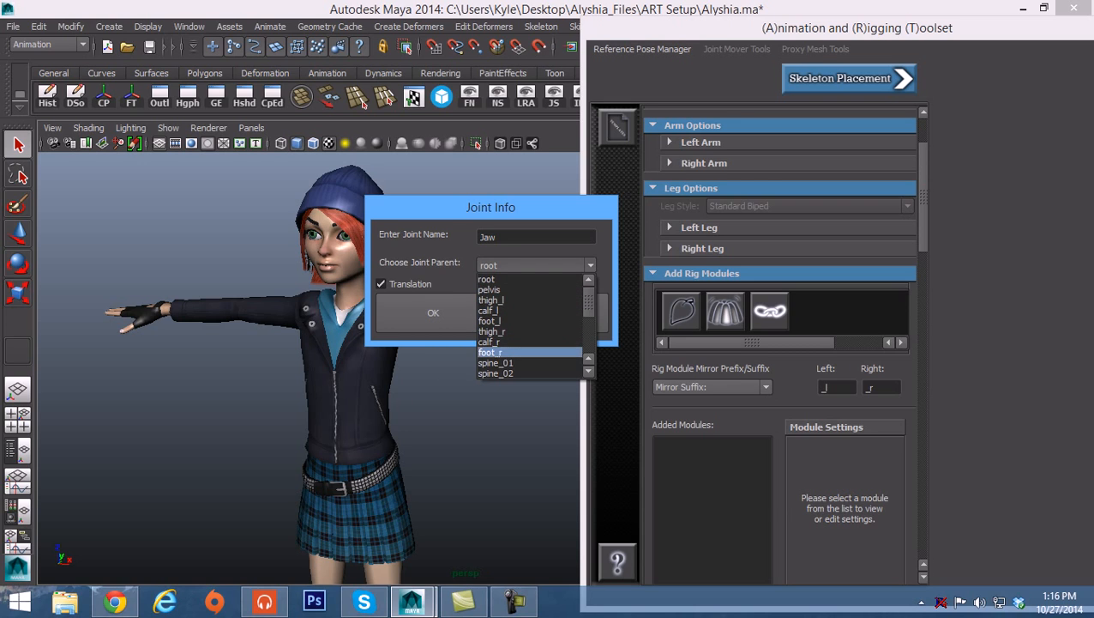
scroll(529, 289, down, 3)
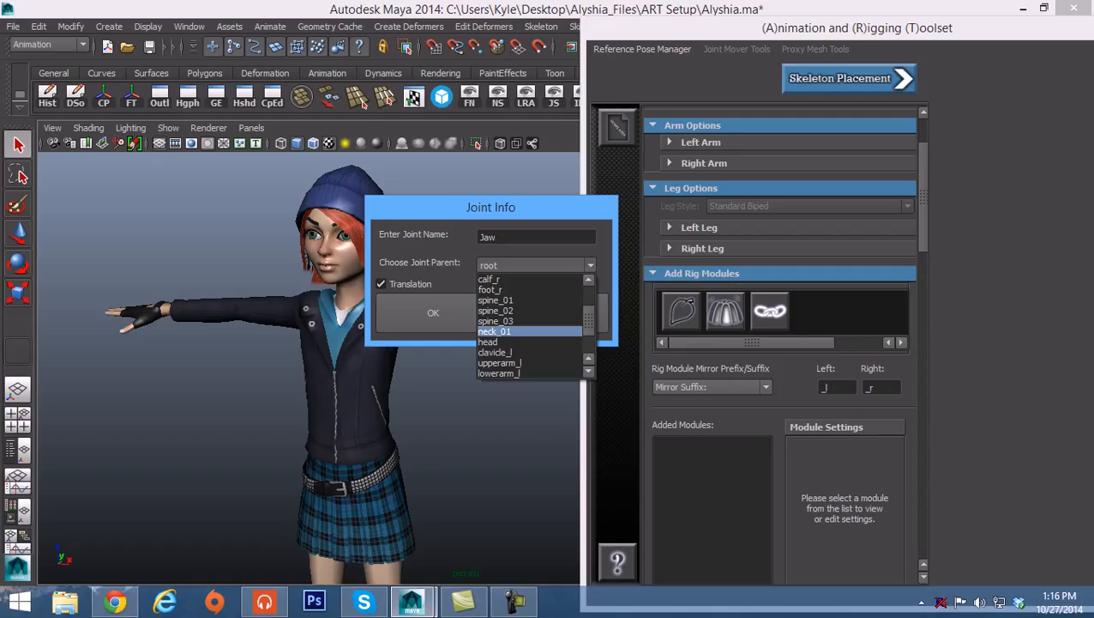
click(489, 341)
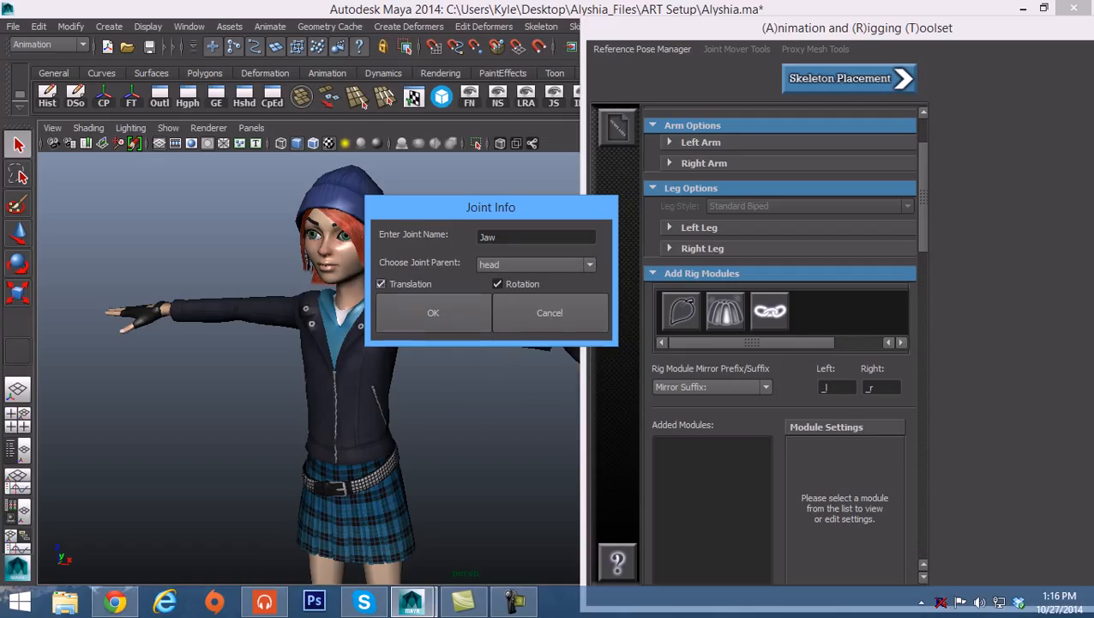
click(433, 312)
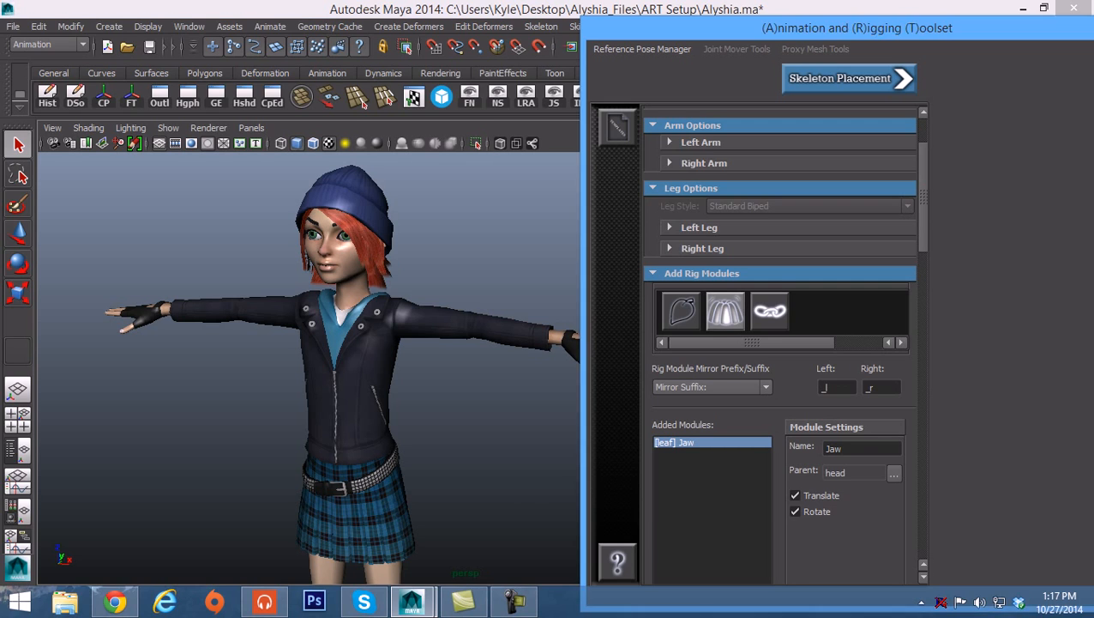
Step: Add a jiggle module named Hood with spine_03 as its parent joint
click(725, 311)
click(531, 264)
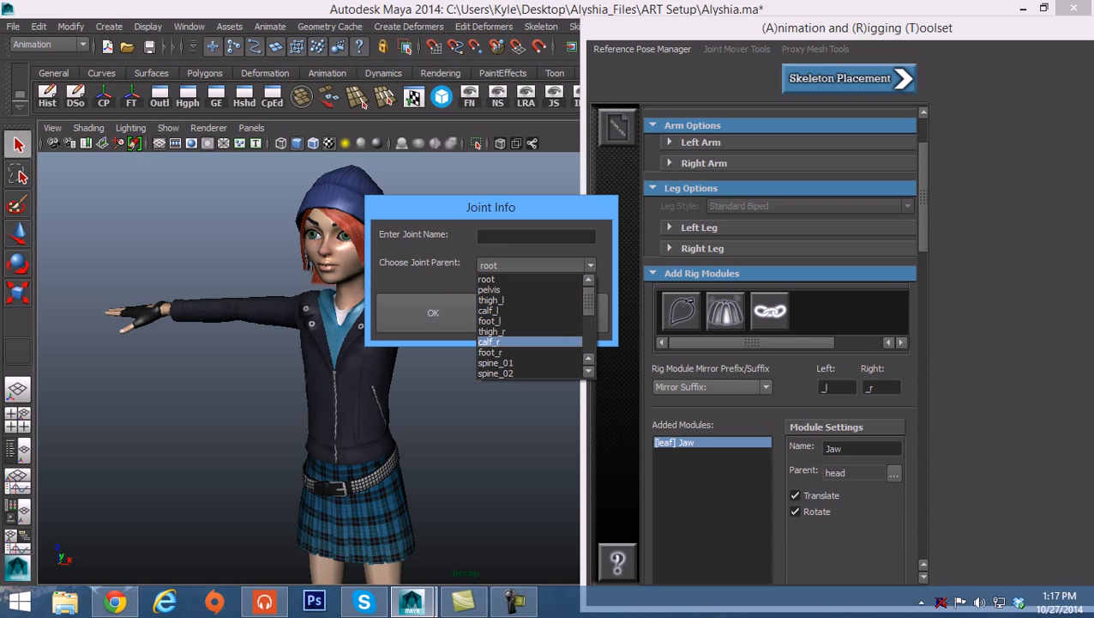
scroll(530, 342, down, 1)
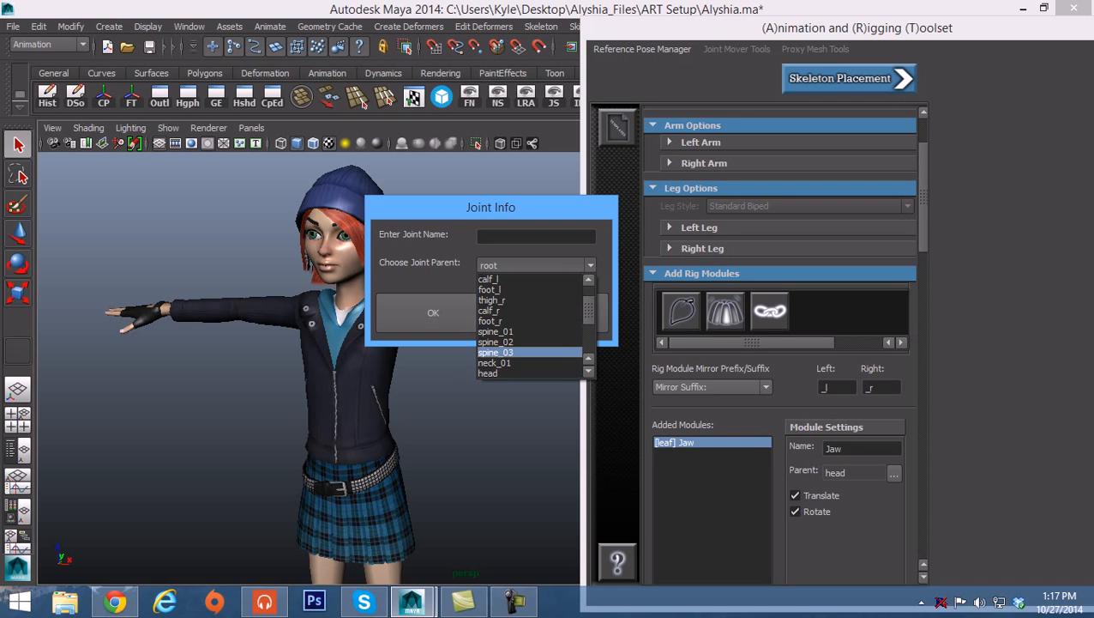
click(496, 353)
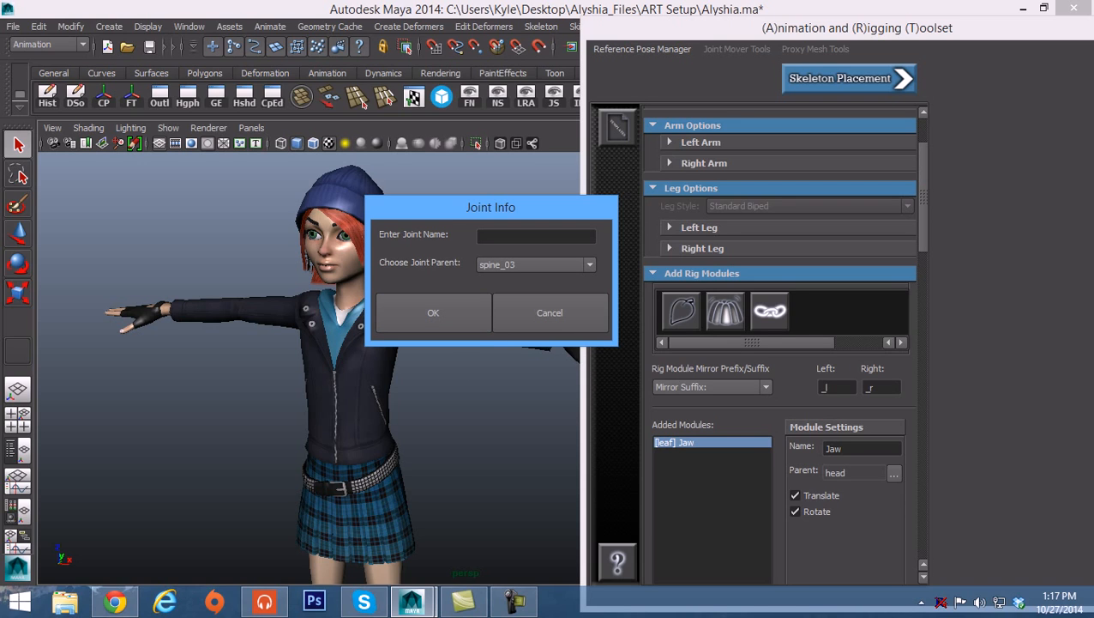
click(514, 236)
text(Hood)
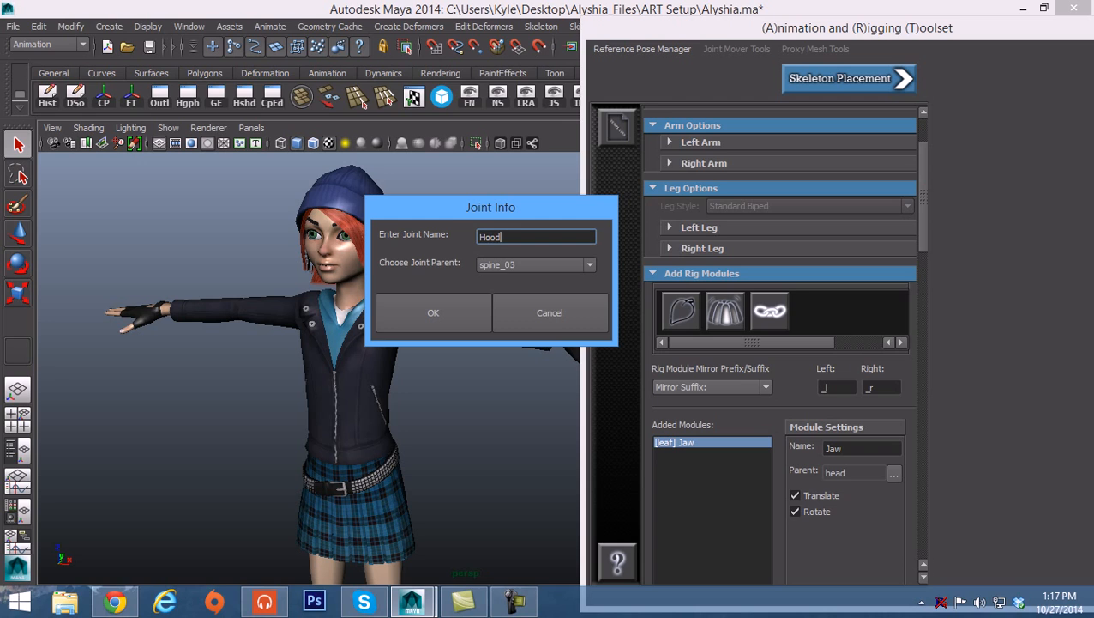
click(434, 313)
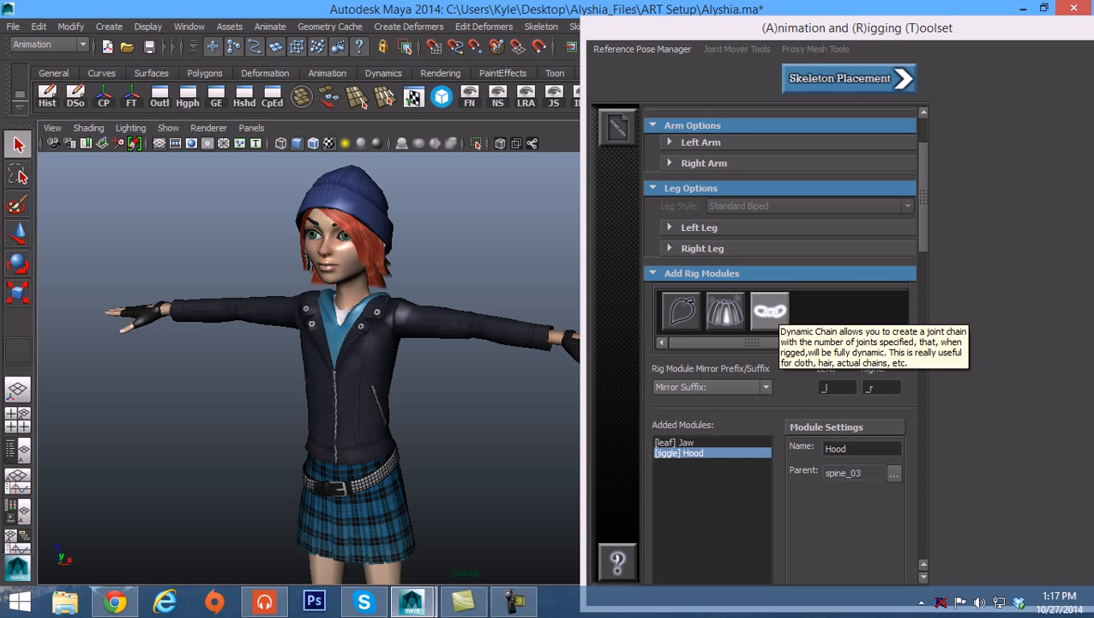
Step: Start a new dynamic chain module and name it Skirt_L_Front
alt+middle_drag(429, 360, 414, 316)
alt+drag(414, 315, 389, 316)
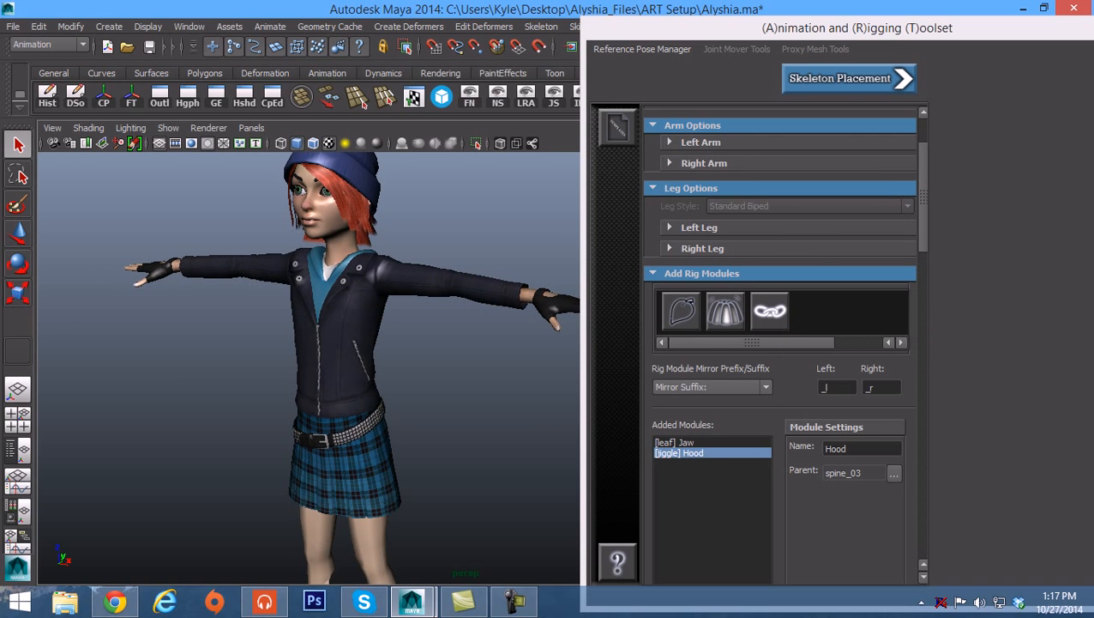
click(769, 310)
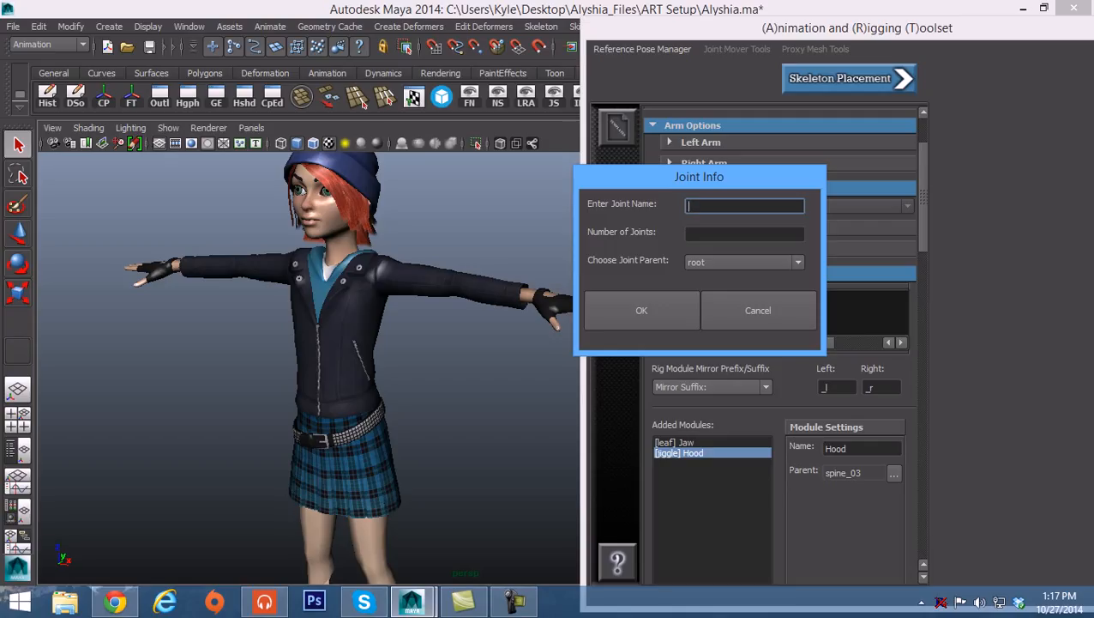
text(L)
key(BackSpace)
text(Skir)
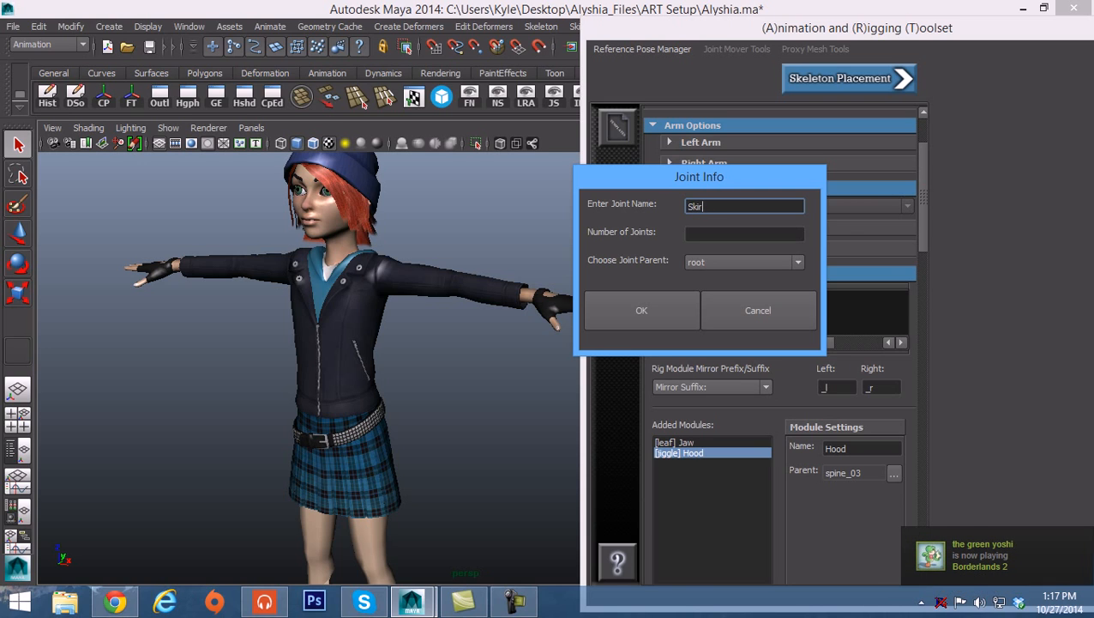
key(BackSpace)
key(BackSpace)
text(irt)
text(_Left)
key(BackSpace)
key(BackSpace)
key(BackSpace)
text(_)
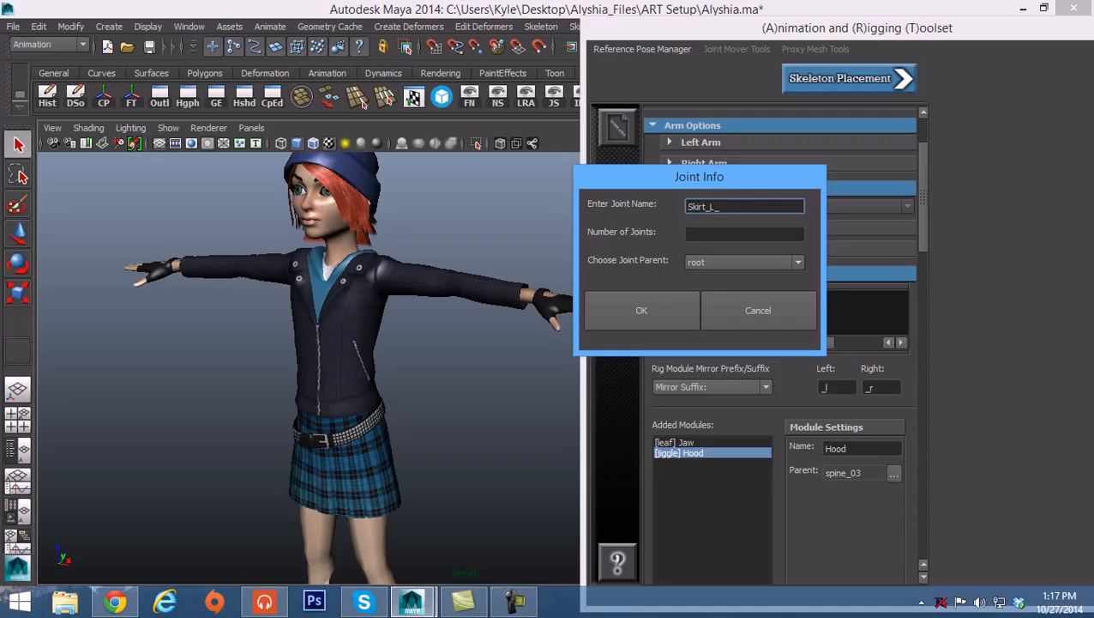
text(Front)
drag(715, 207, 686, 207)
Step: Give the Skirt_L_Front chain 4 joints with pelvis as its parent, and add it to the rig modules
click(717, 234)
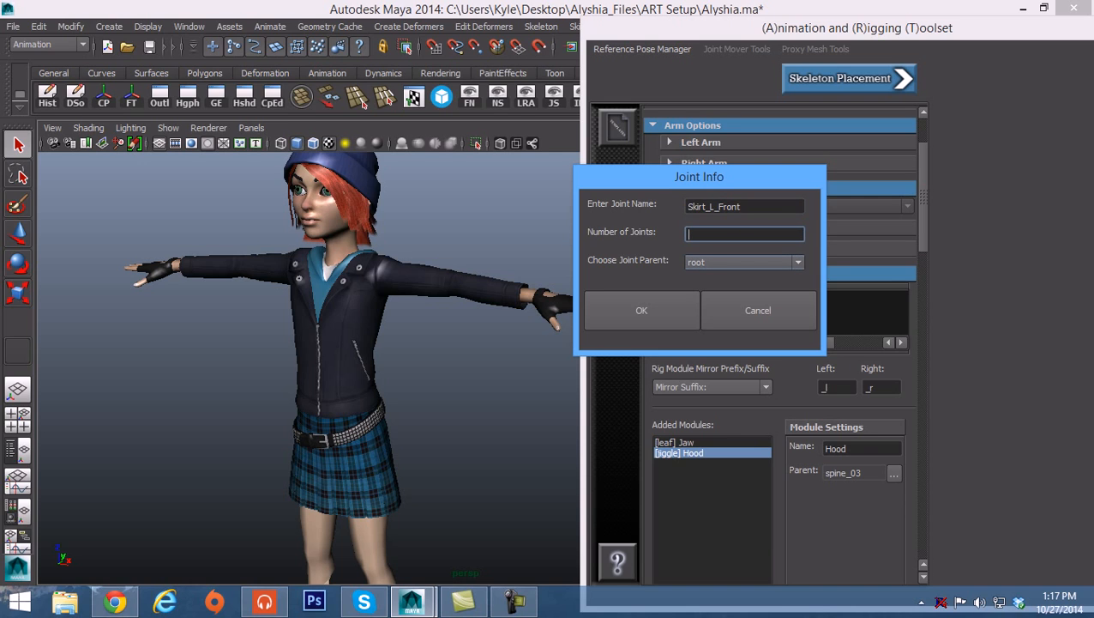
text(4)
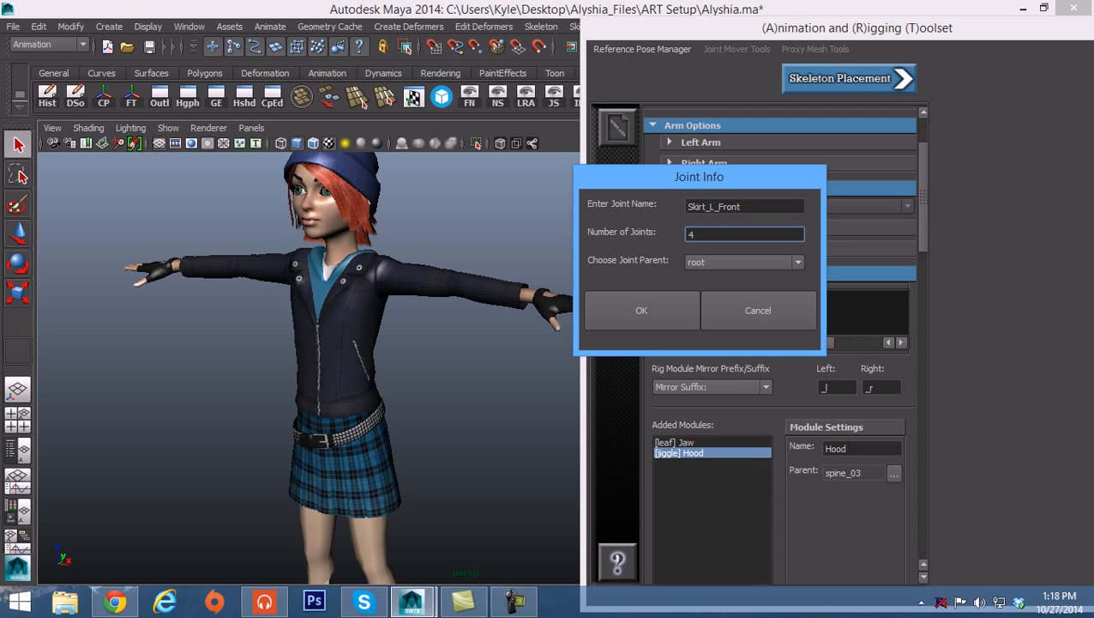
click(744, 262)
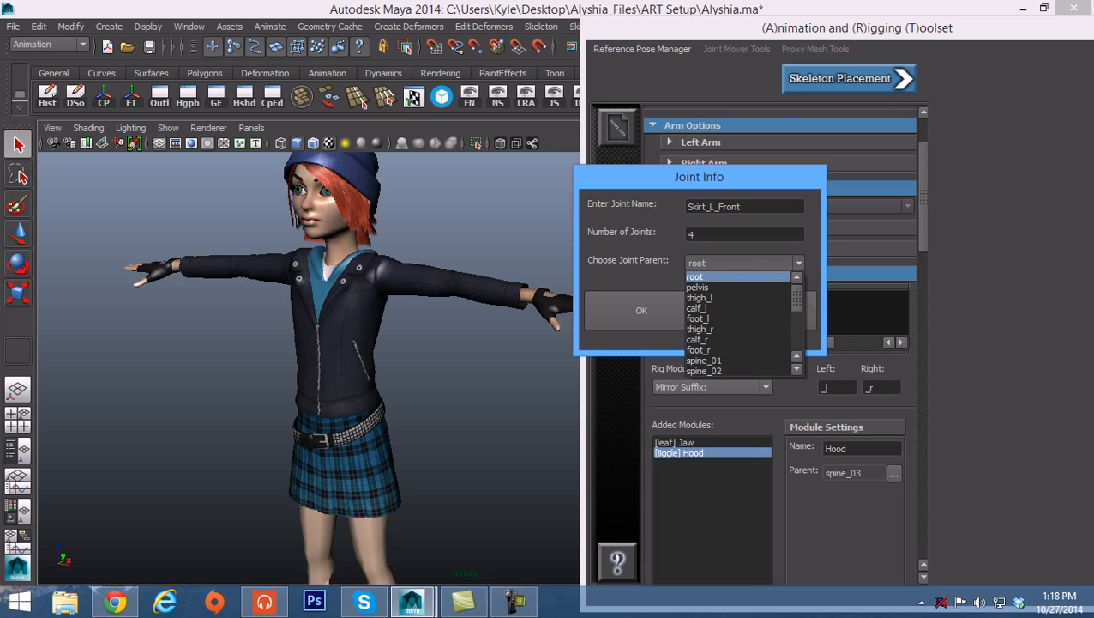
click(697, 287)
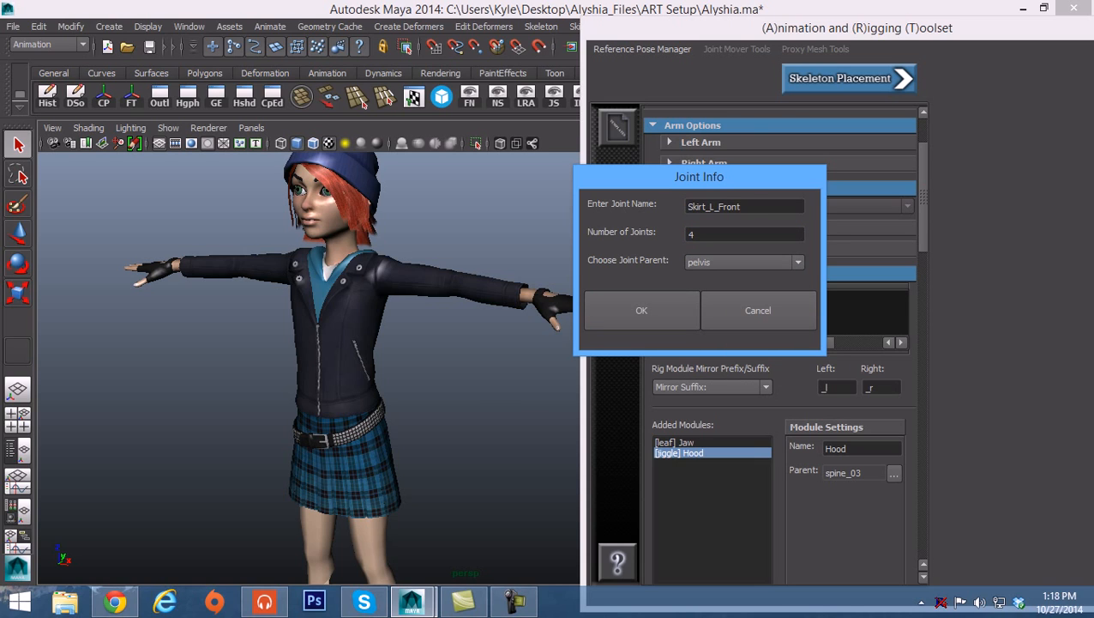
click(642, 309)
Step: Add a dynamic chain module named Skirt_L_Rear with 4 joints and pelvis as its parent
click(769, 310)
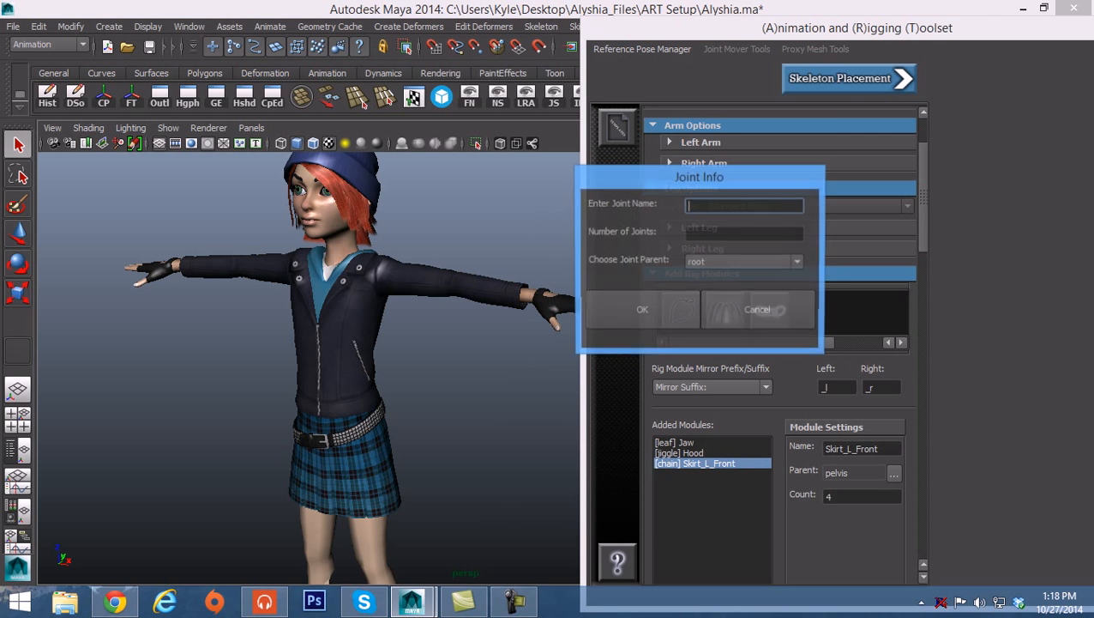
text(Skirt_L_)
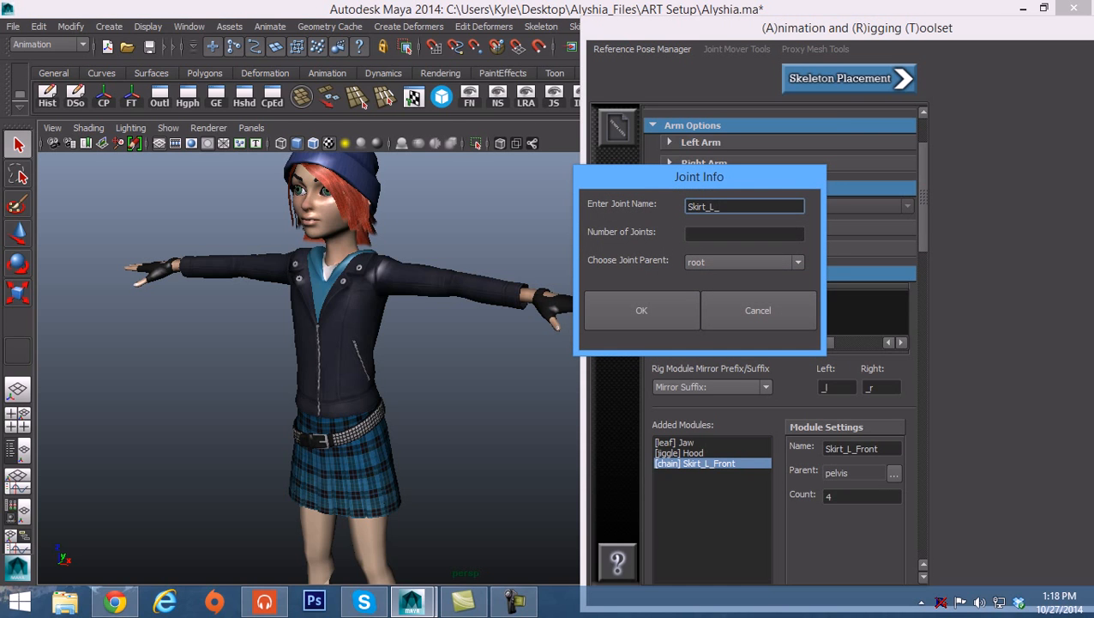
text(Rear)
key(Tab)
text(4)
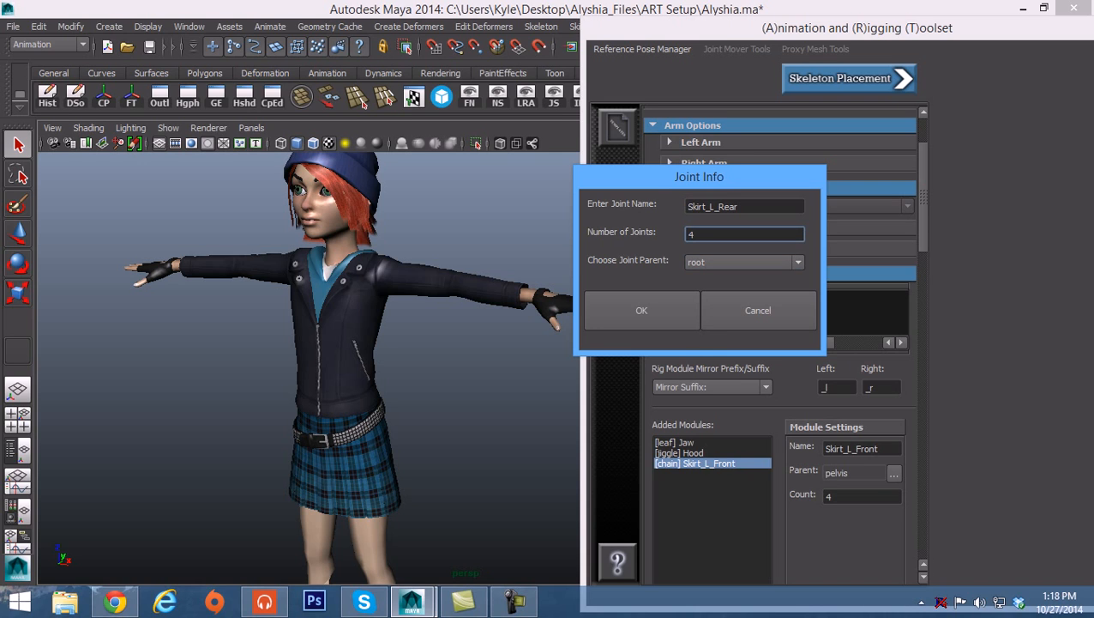
click(744, 263)
click(720, 286)
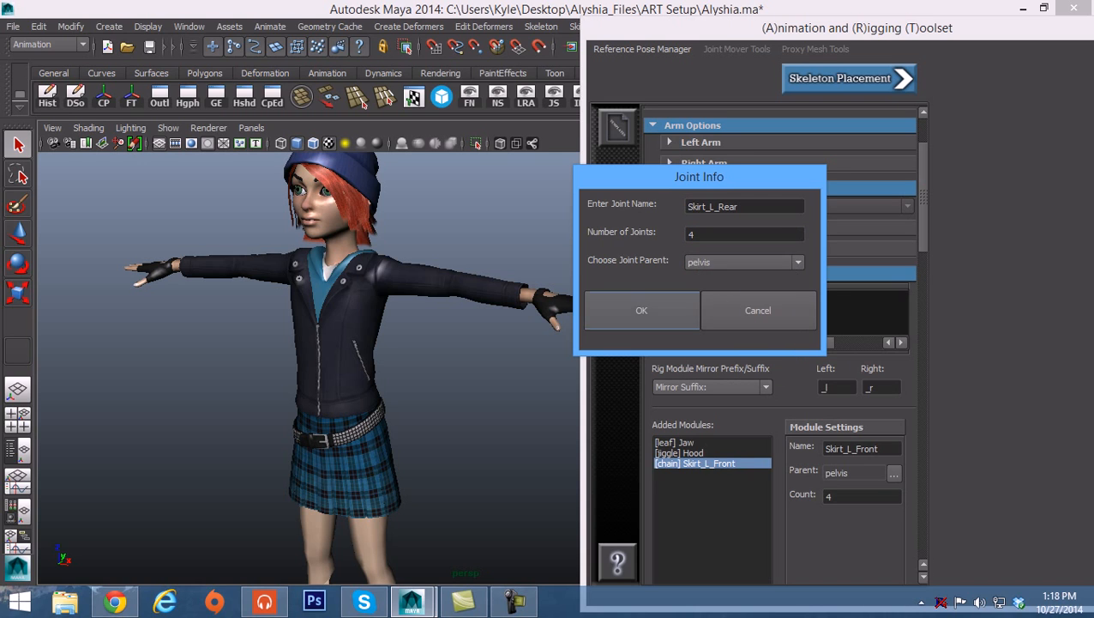
click(641, 311)
Step: Add a dynamic chain module named Skirt_R_Front with 4 joints and pelvis as its parent, copying its name for reuse
click(770, 311)
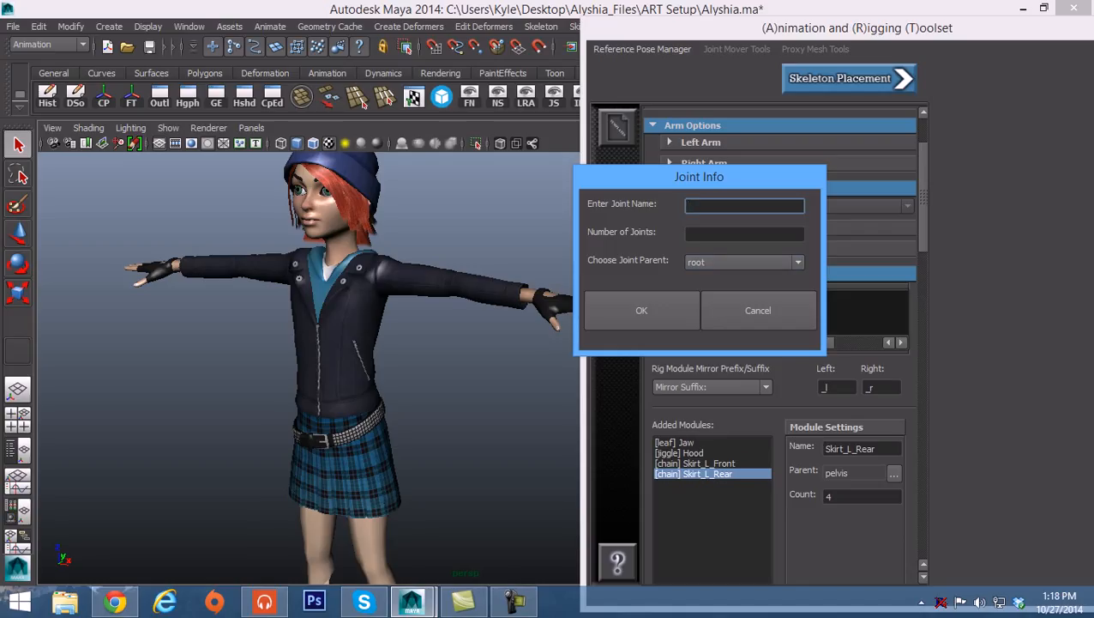
text(Skirt_R_Front)
key(ctrl+a)
key(ctrl+c)
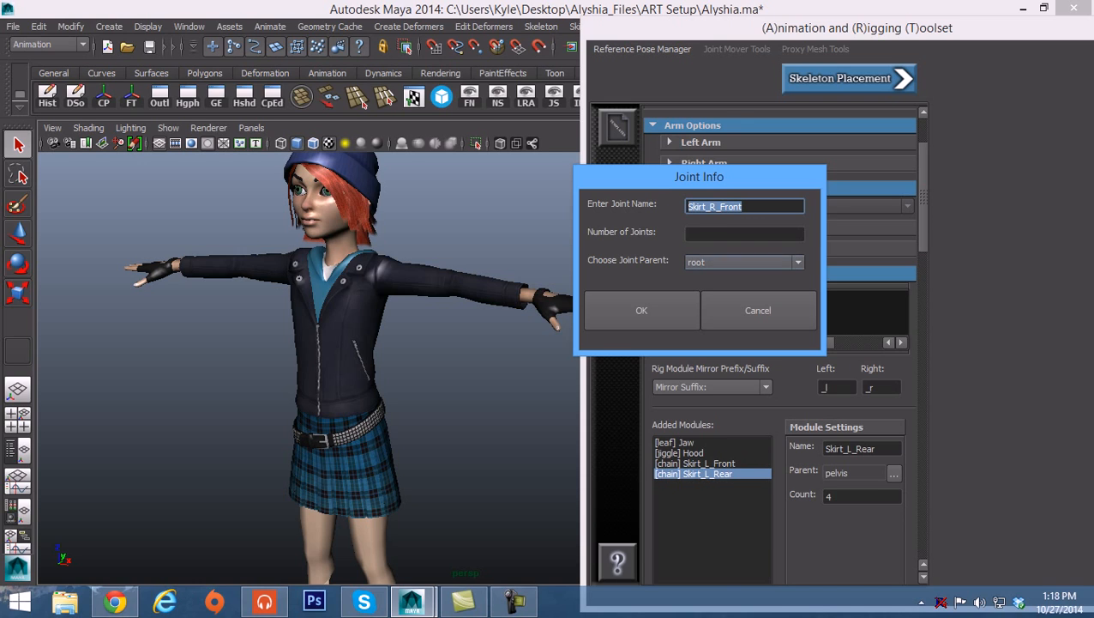
click(739, 235)
text(4)
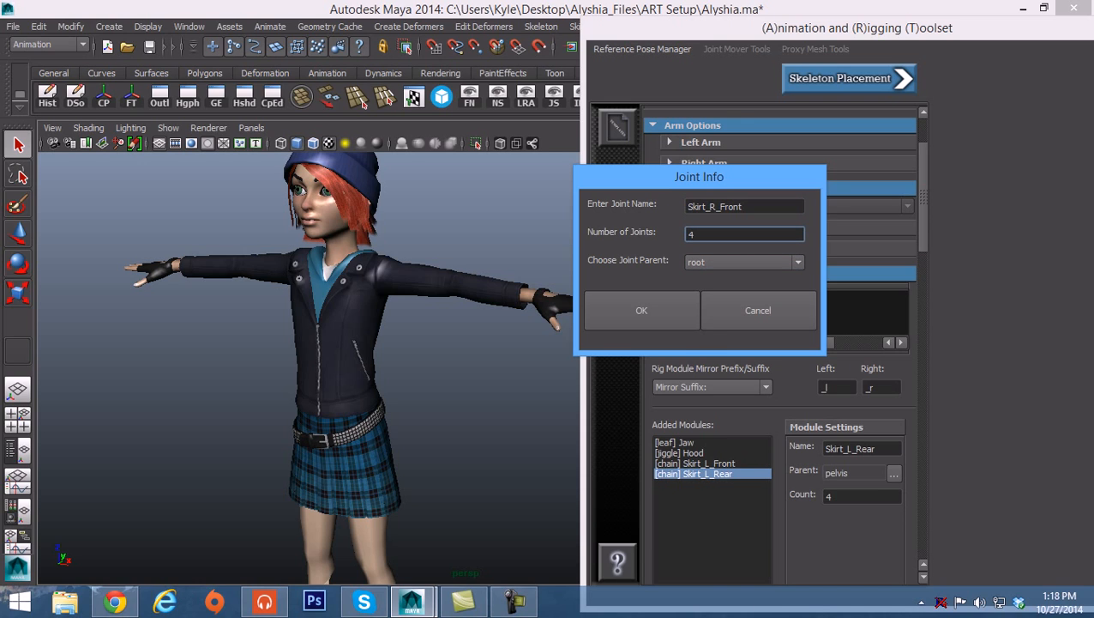
click(745, 262)
click(736, 286)
click(641, 309)
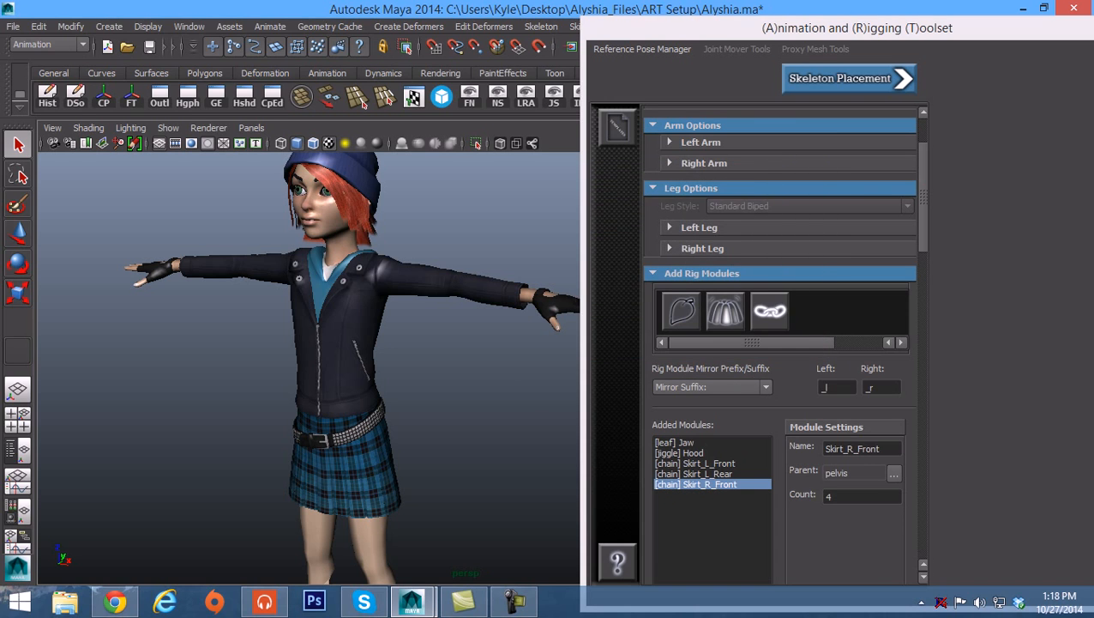
Step: Add a dynamic chain module named Skirt_R_Rear with 4 joints and pelvis as its parent, reusing the copied name
click(769, 311)
key(ctrl+v)
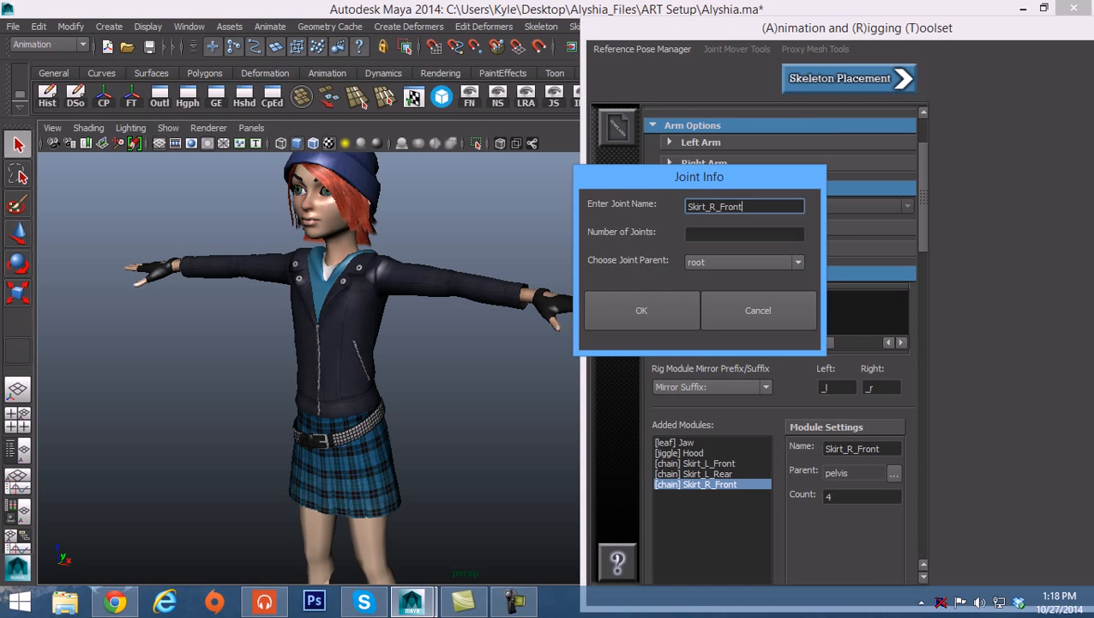
key(BackSpace)
key(BackSpace)
key(BackSpace)
key(BackSpace)
key(BackSpace)
text(Rear)
key(Tab)
text(4)
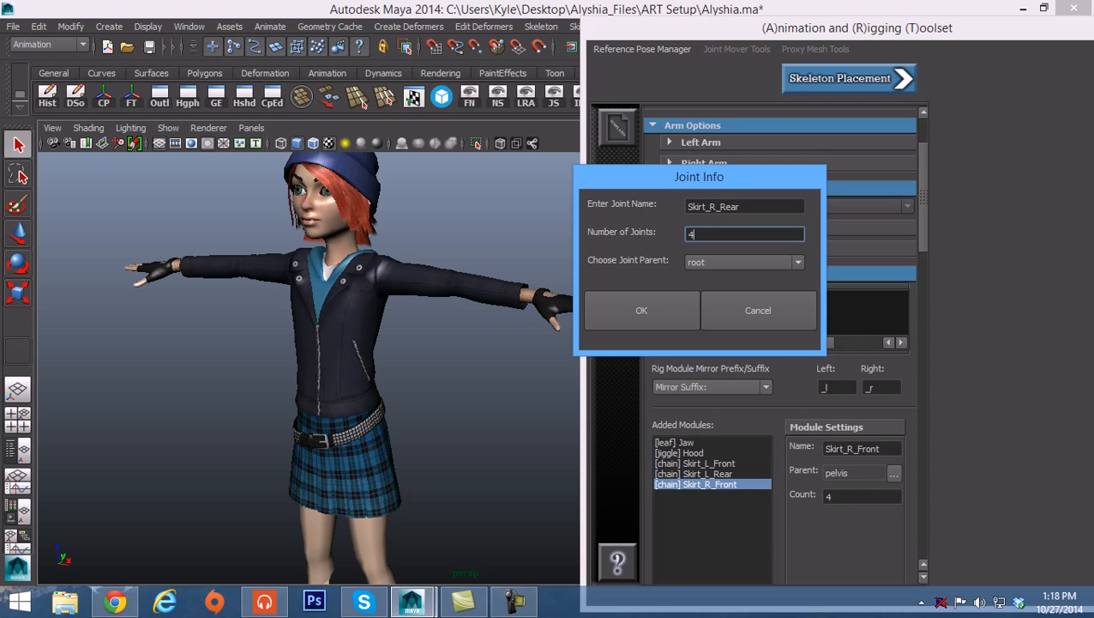
click(744, 262)
click(725, 286)
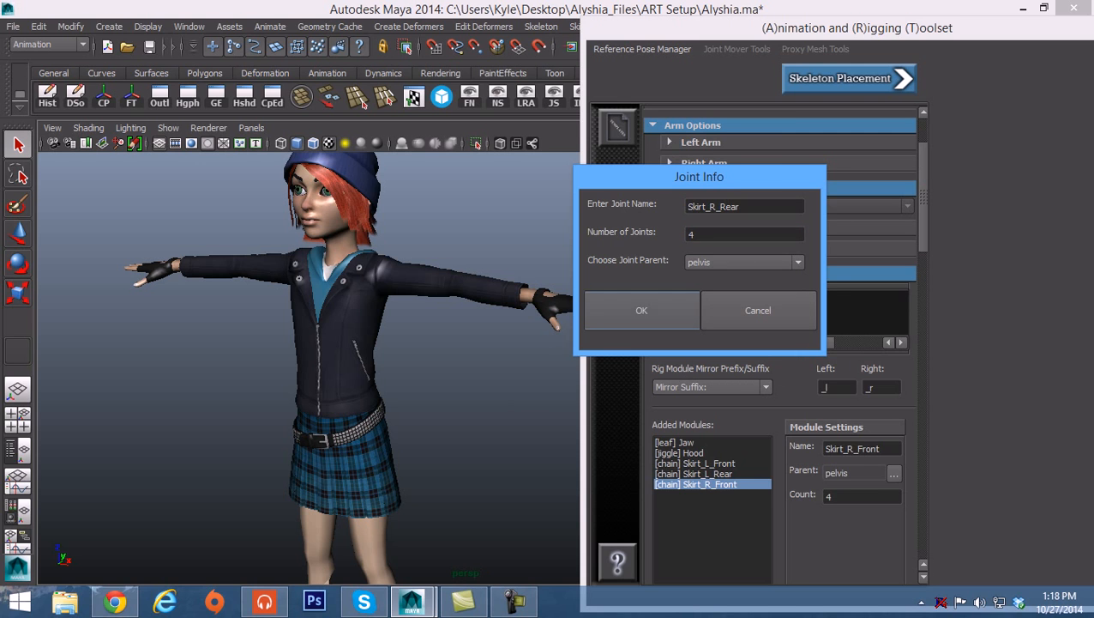
click(641, 310)
alt+right_drag(403, 343, 343, 352)
mouse_move(343, 352)
alt+mouse_down()
mouse_move(360, 352)
mouse_move(347, 351)
alt+mouse_up()
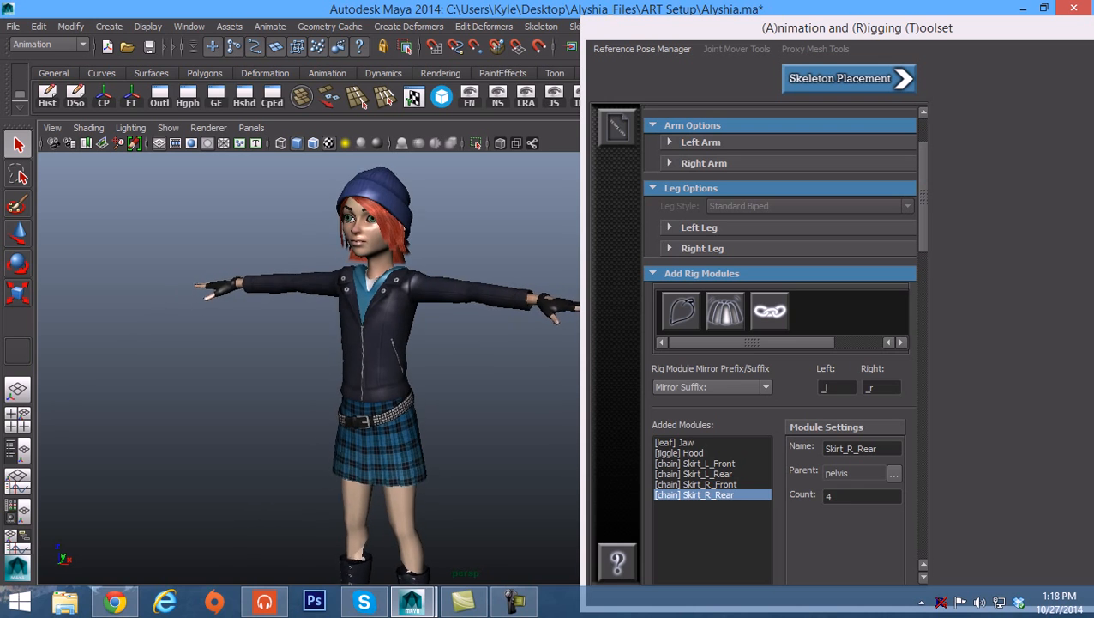
alt+right_drag(347, 352, 332, 353)
alt+middle_drag(332, 353, 301, 341)
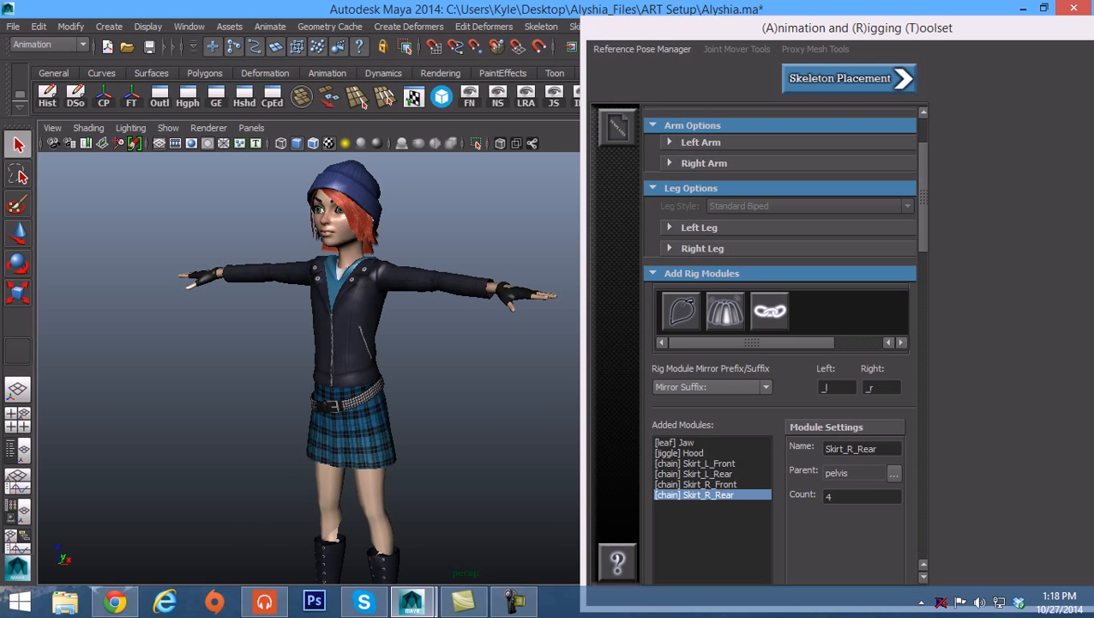
mouse_move(300, 342)
alt+mouse_down()
mouse_move(364, 343)
mouse_move(310, 345)
alt+mouse_up()
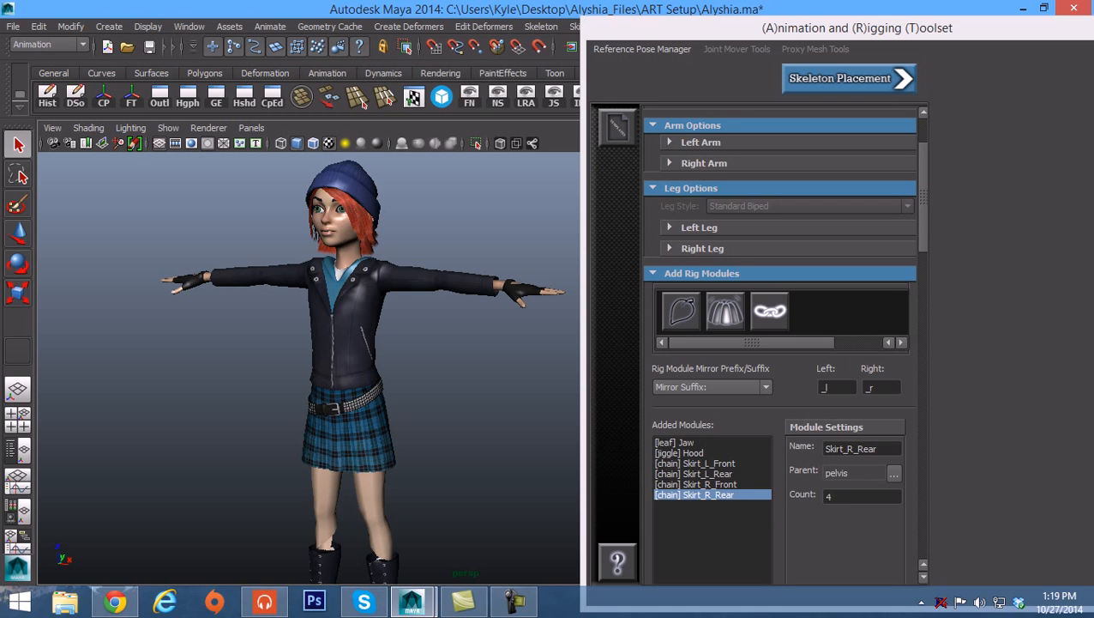
alt+drag(338, 395, 316, 401)
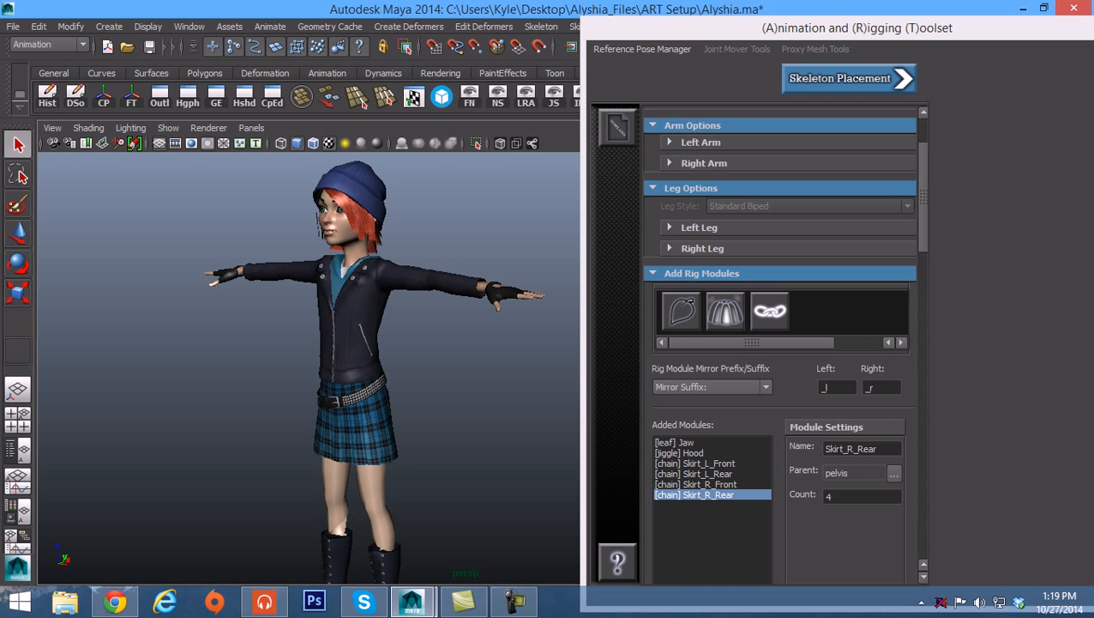
Step: Save the skeleton creation settings as the template Alyshia.txt in the SkeletonTemplates folder, replacing the existing file
scroll(780, 344, up, 2)
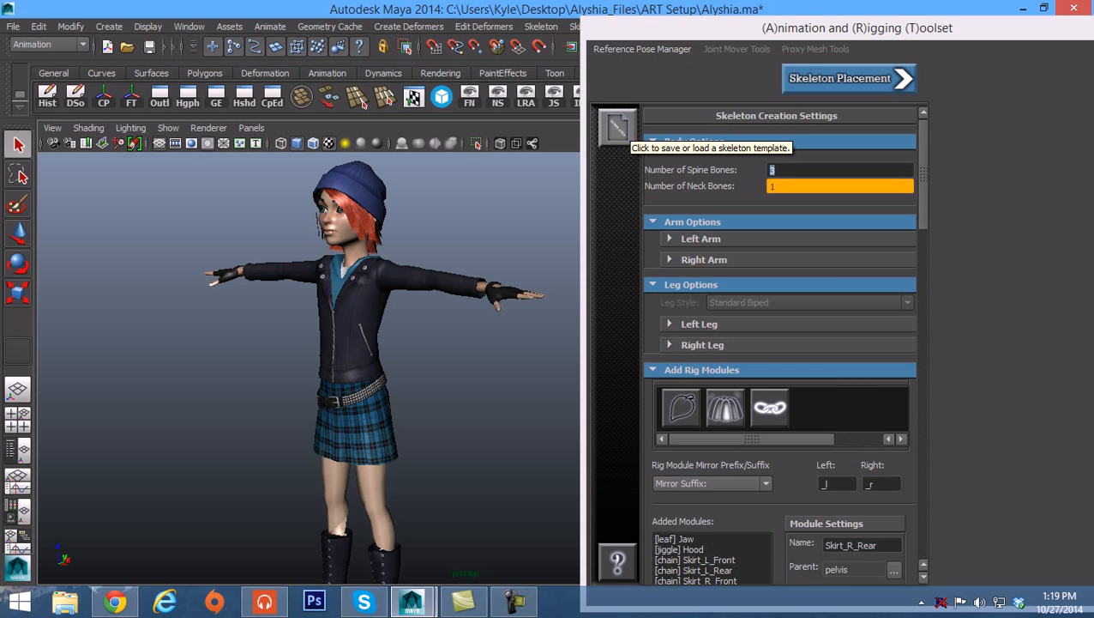
click(617, 127)
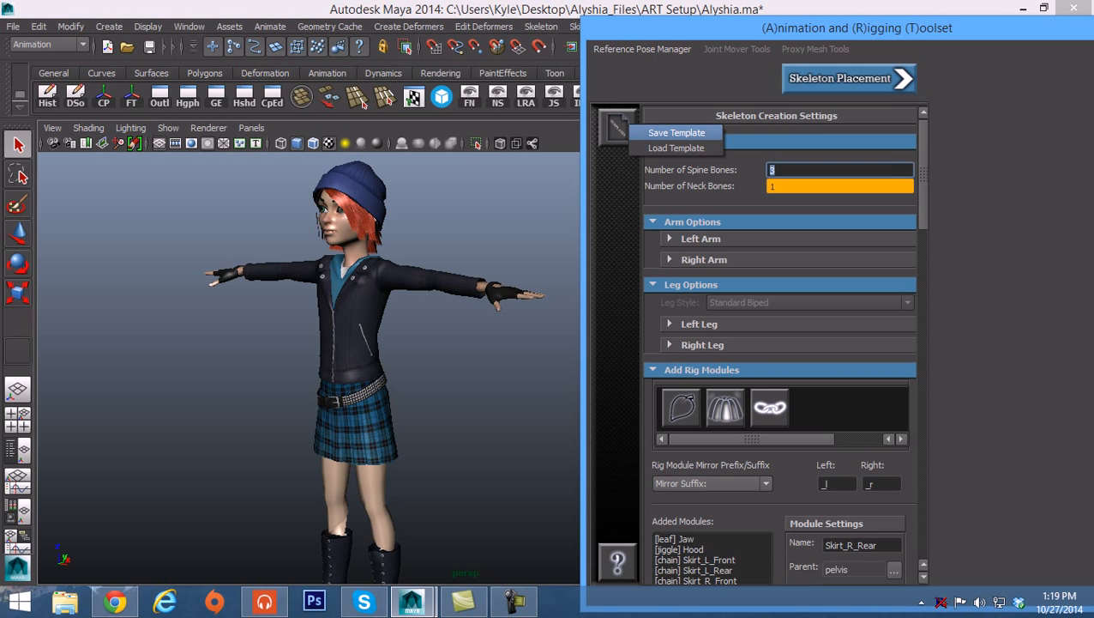
click(677, 133)
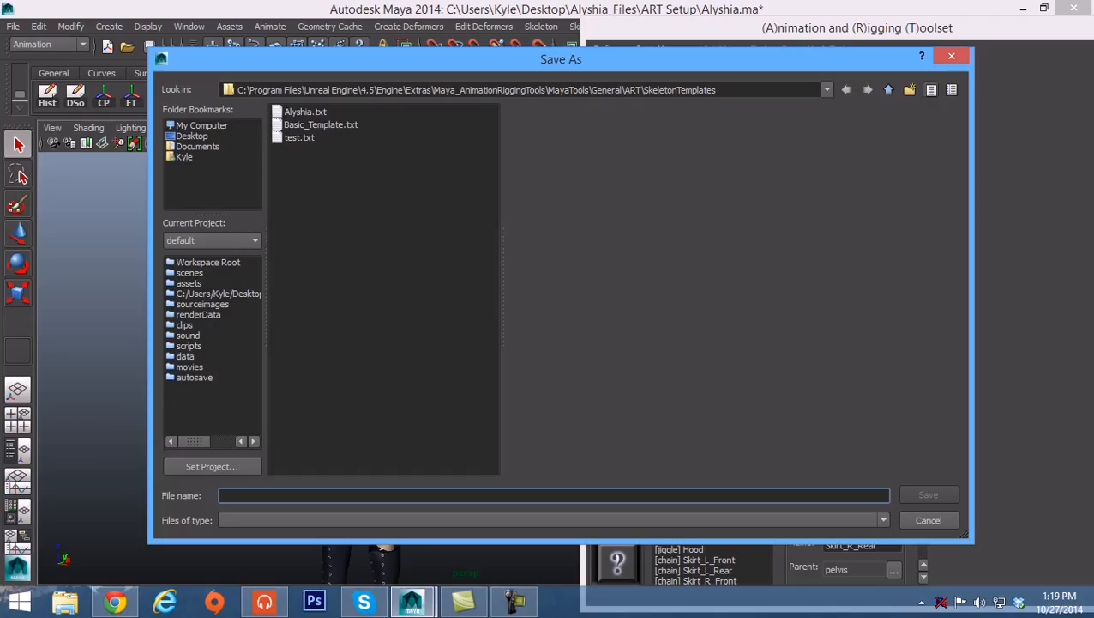
mouse_move(561, 59)
mouse_down()
mouse_move(573, 61)
mouse_move(567, 68)
mouse_up()
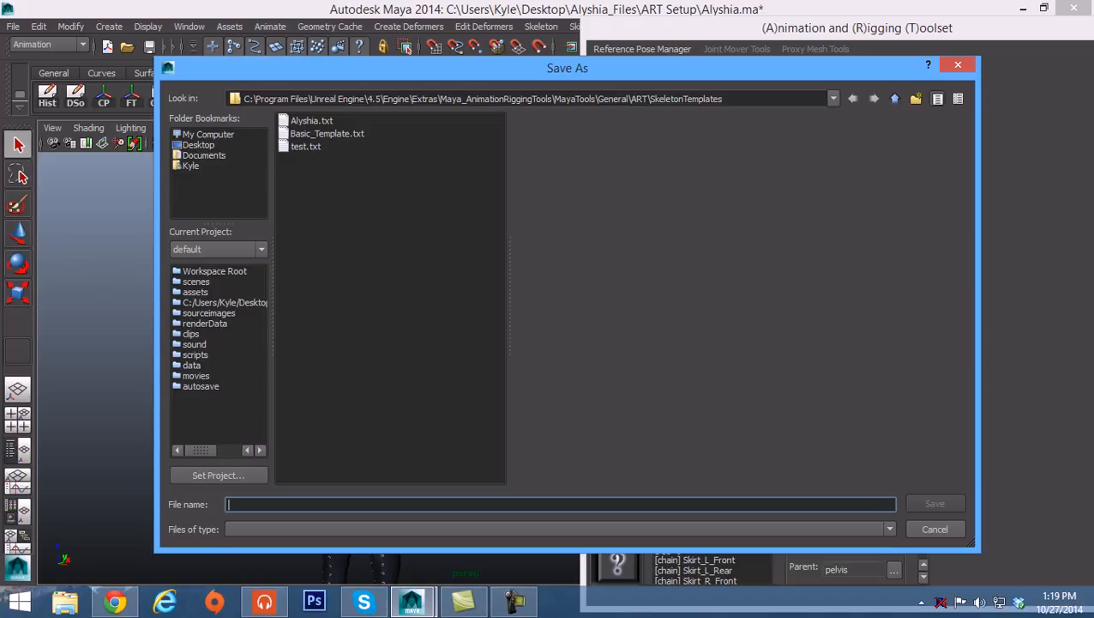
drag(311, 99, 723, 99)
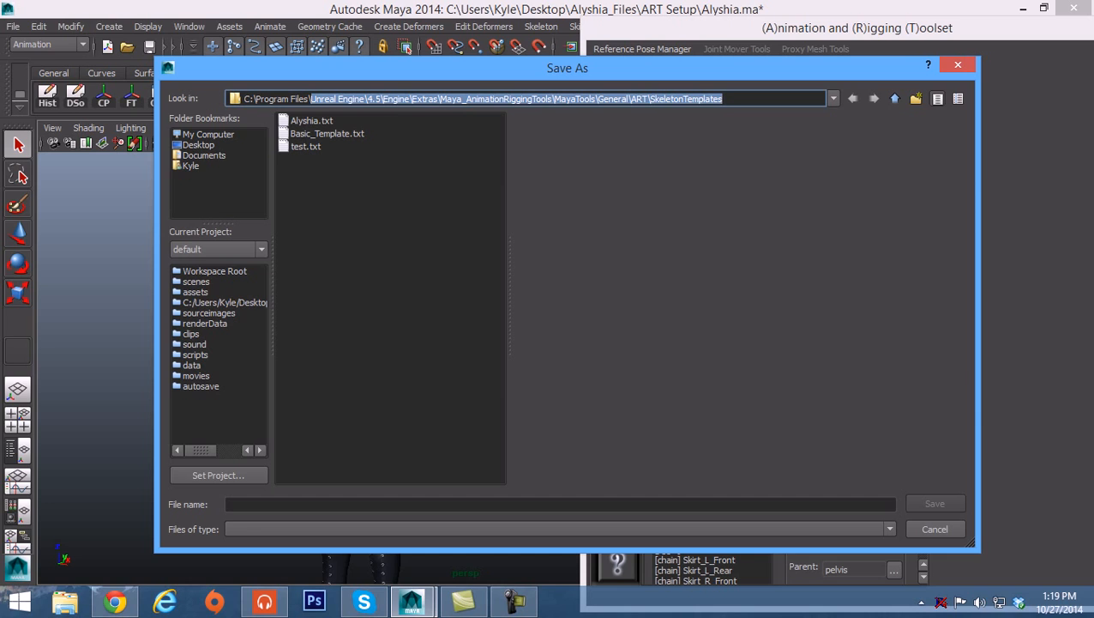
click(377, 198)
click(312, 121)
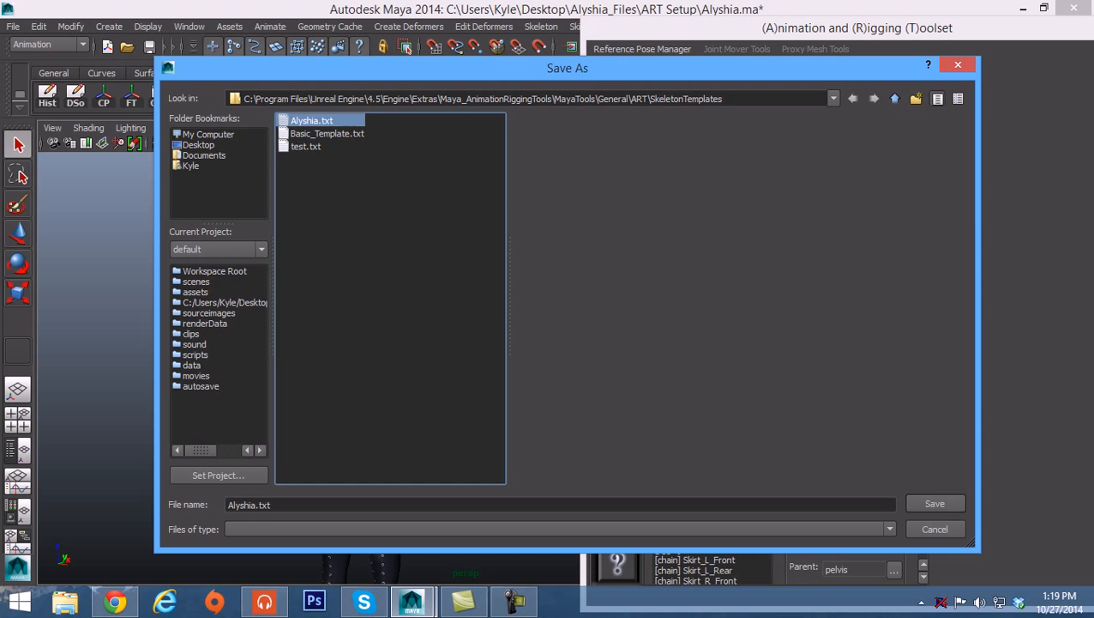
key(Return)
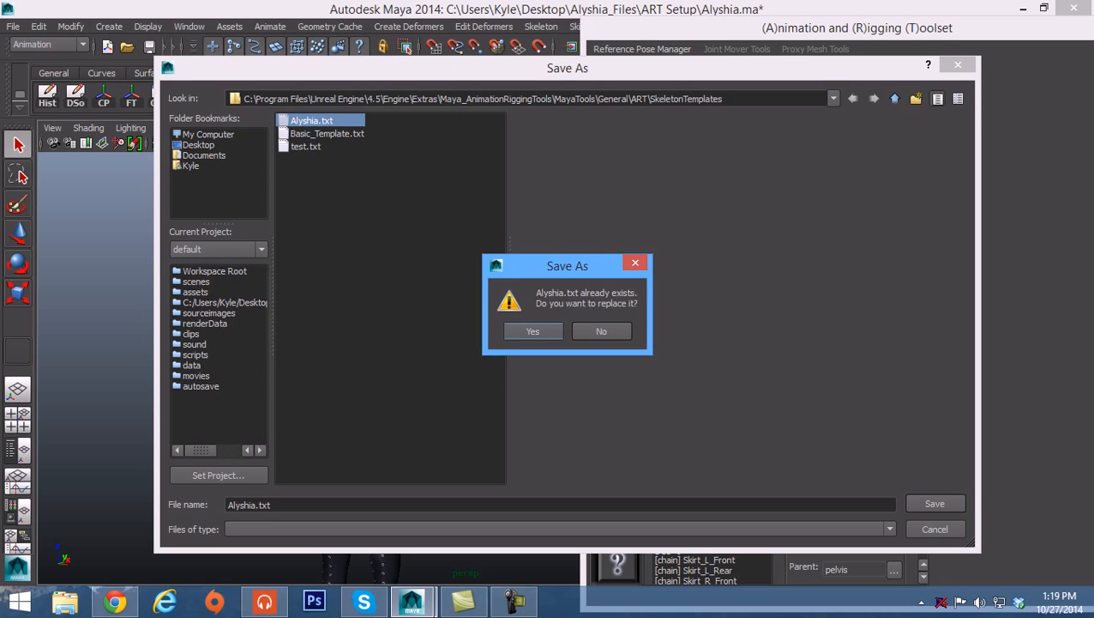
key(Return)
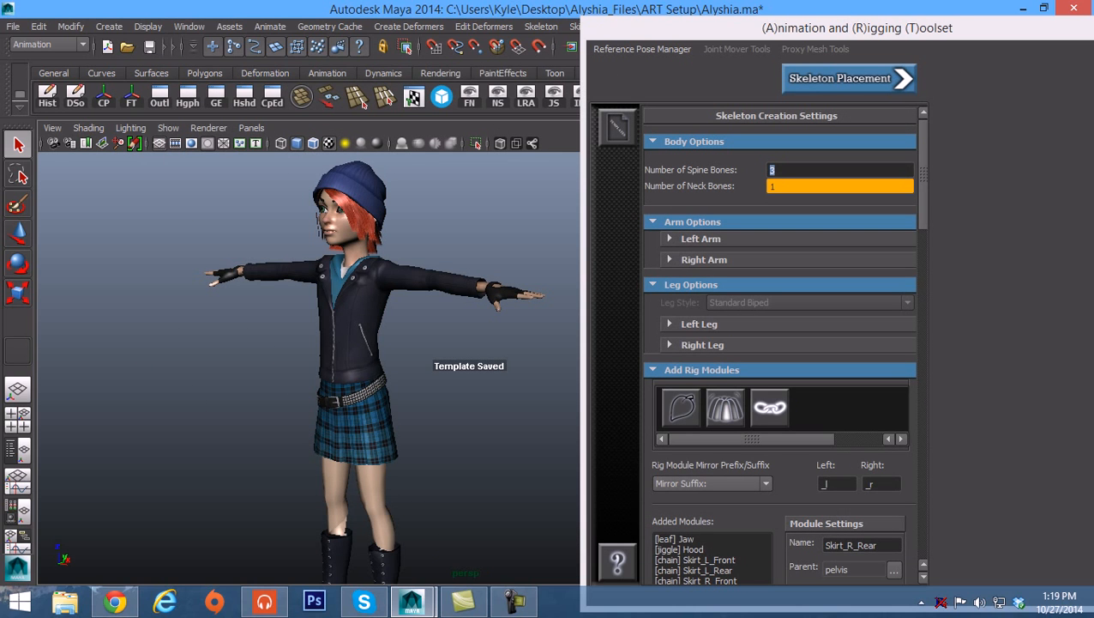
alt+drag(343, 344, 375, 339)
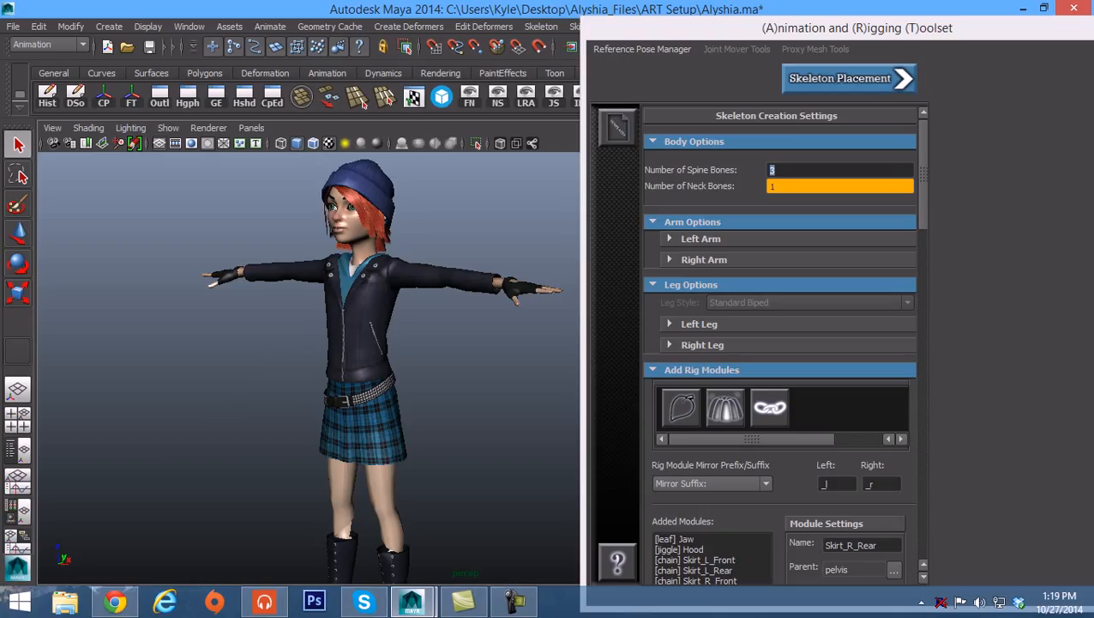
drag(845, 28, 810, 33)
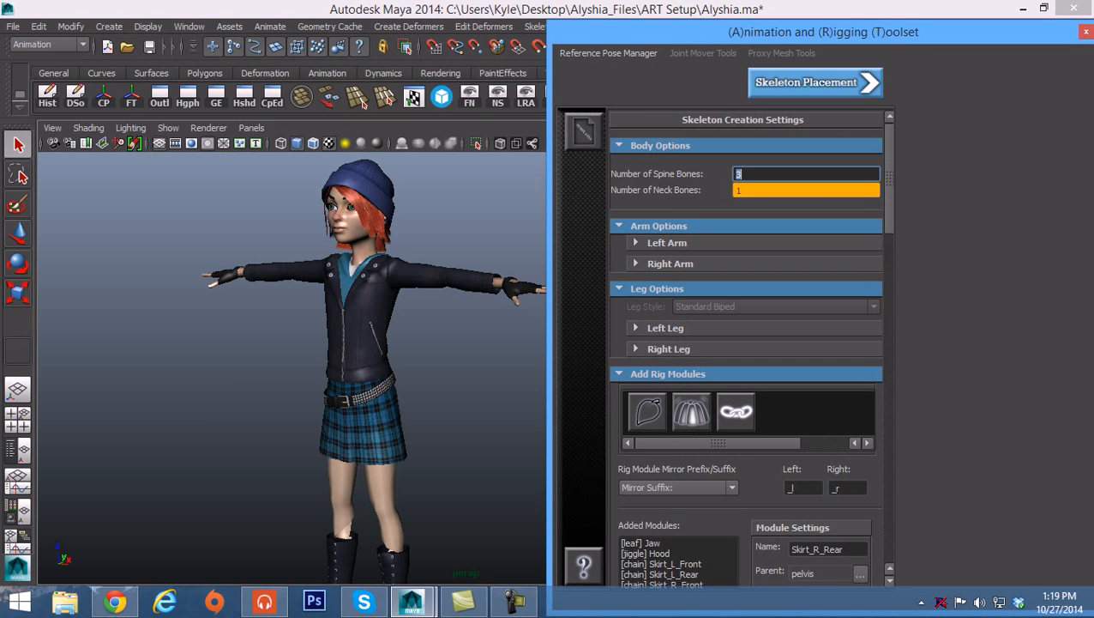
click(583, 131)
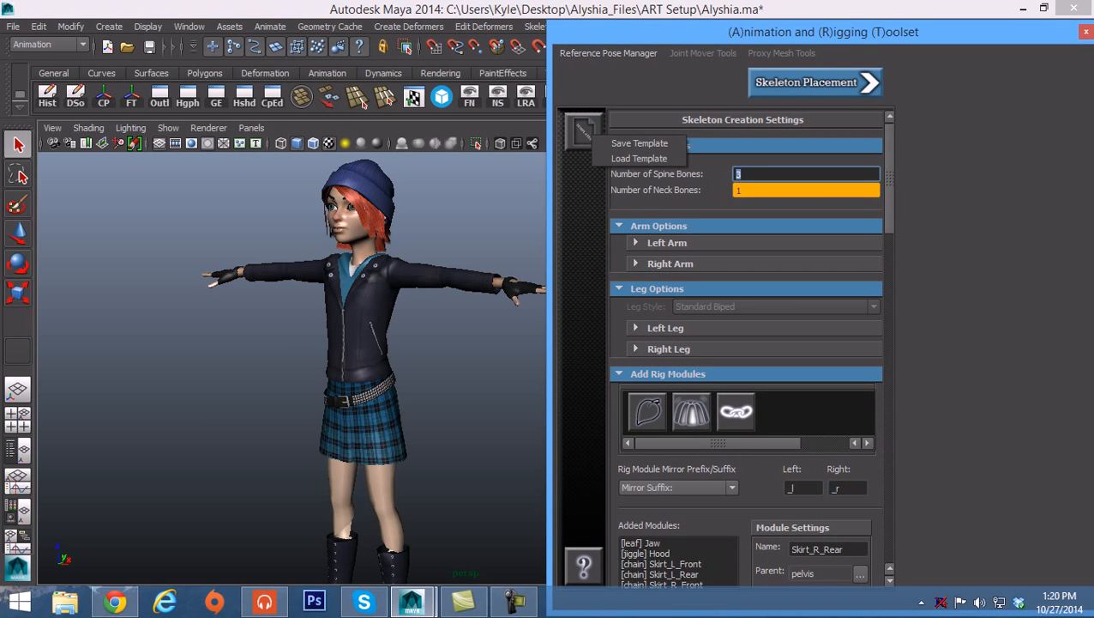
key(Escape)
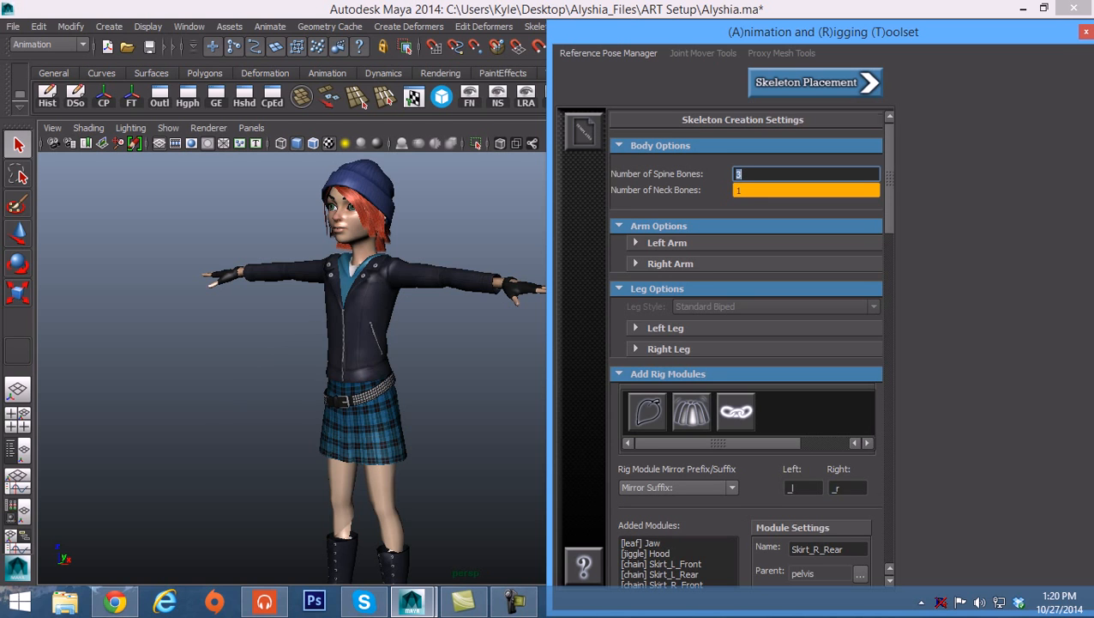
Step: Build the skeleton with the chosen parameters and proceed to the Skeleton Placement stage
scroll(748, 343, down, 2)
scroll(748, 343, up, 2)
alt+middle_drag(345, 362, 304, 305)
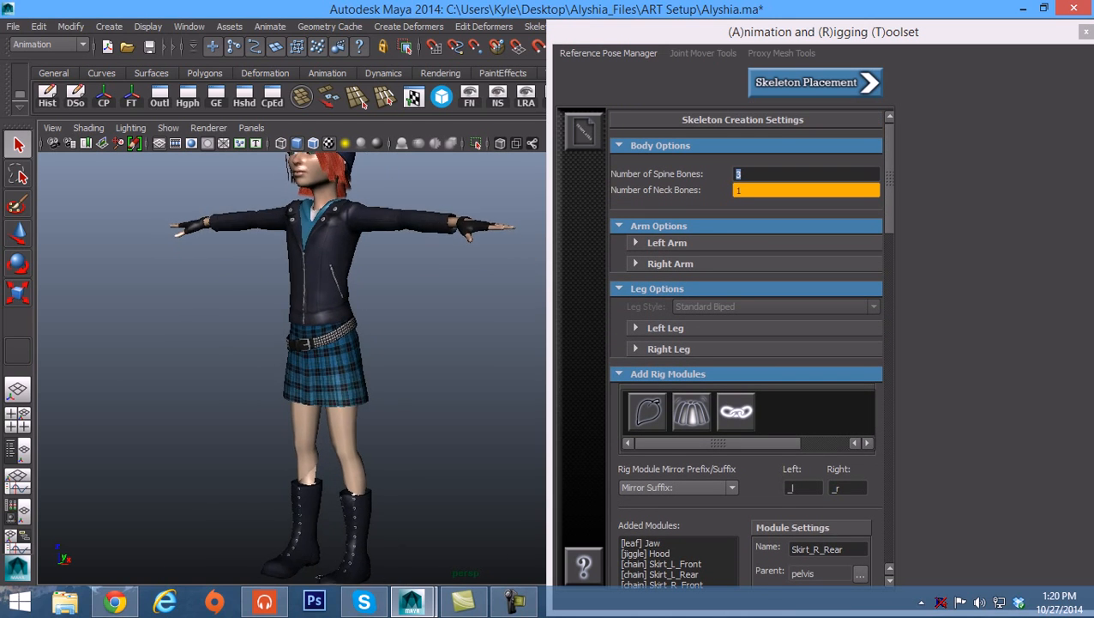
alt+drag(319, 575, 332, 562)
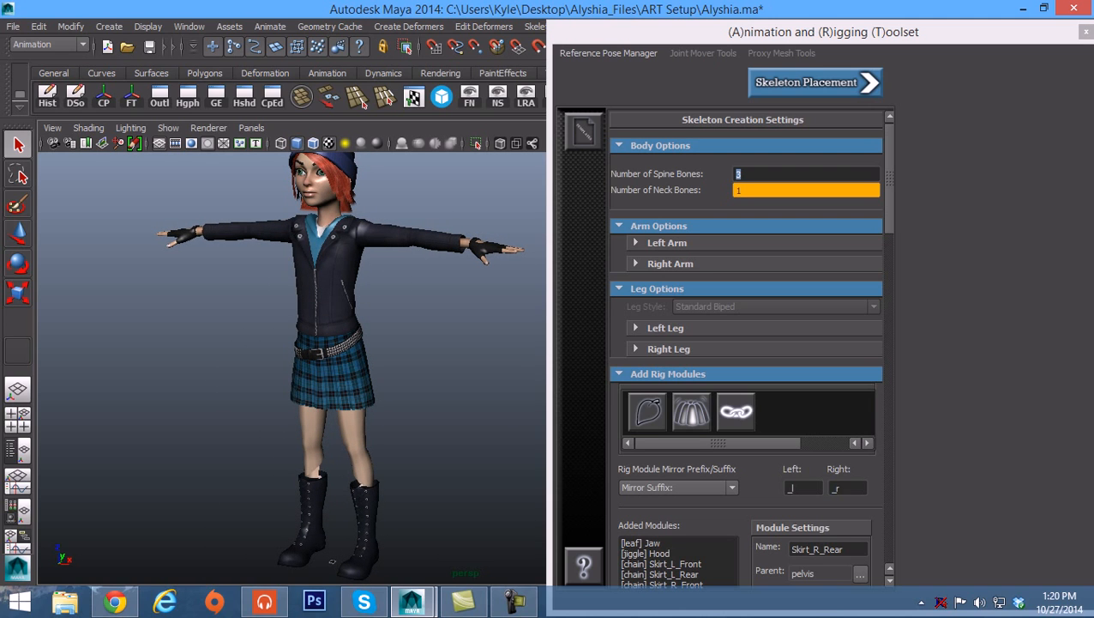
click(815, 82)
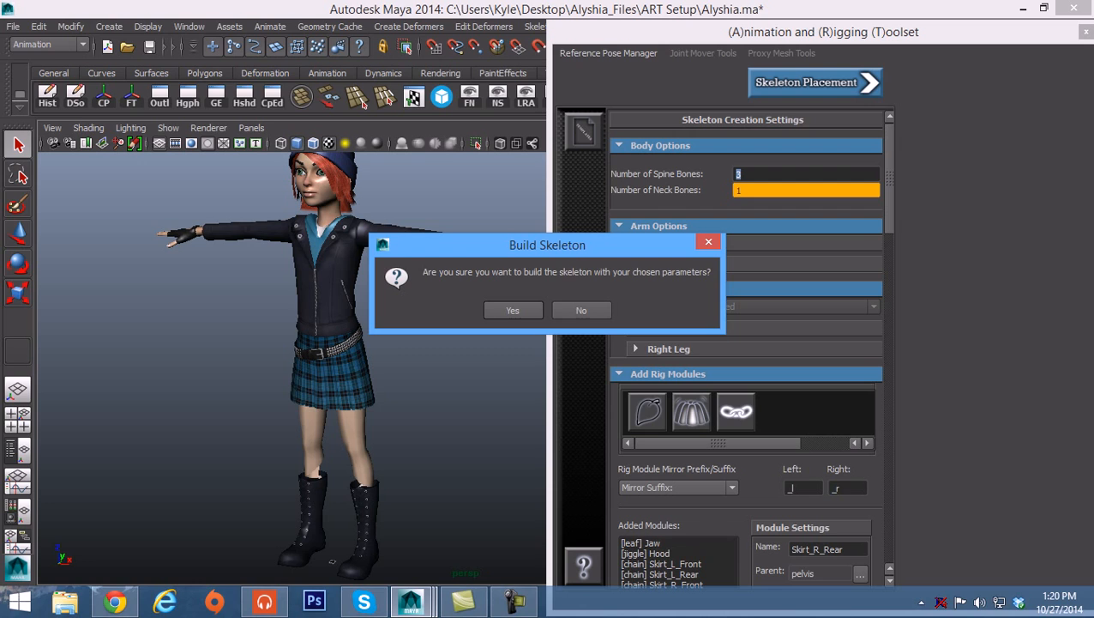
click(513, 310)
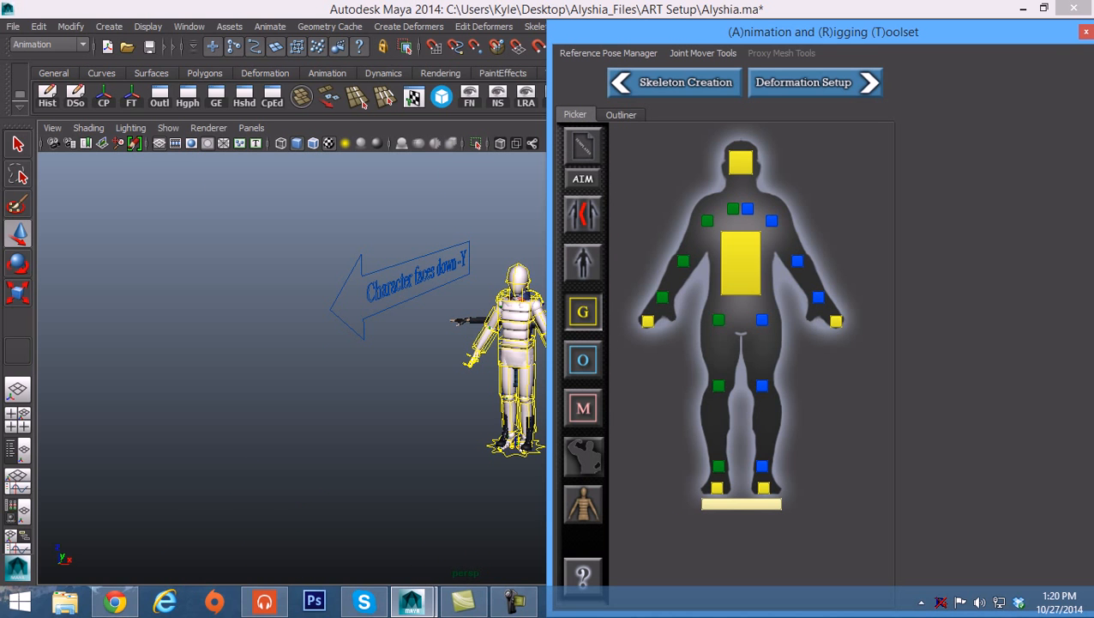
Step: Examine how the joint mover mannequin's size and pose compare with the character mesh from head to feet
alt+drag(386, 343, 262, 343)
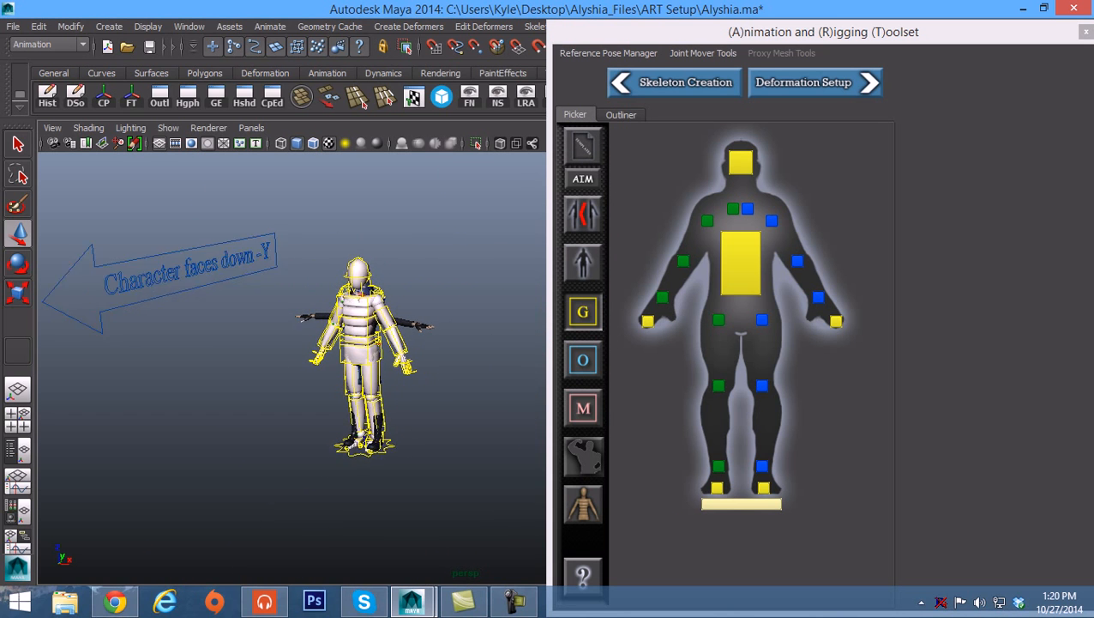
alt+right_drag(262, 343, 343, 343)
alt+middle_drag(283, 343, 363, 368)
alt+right_drag(363, 368, 403, 368)
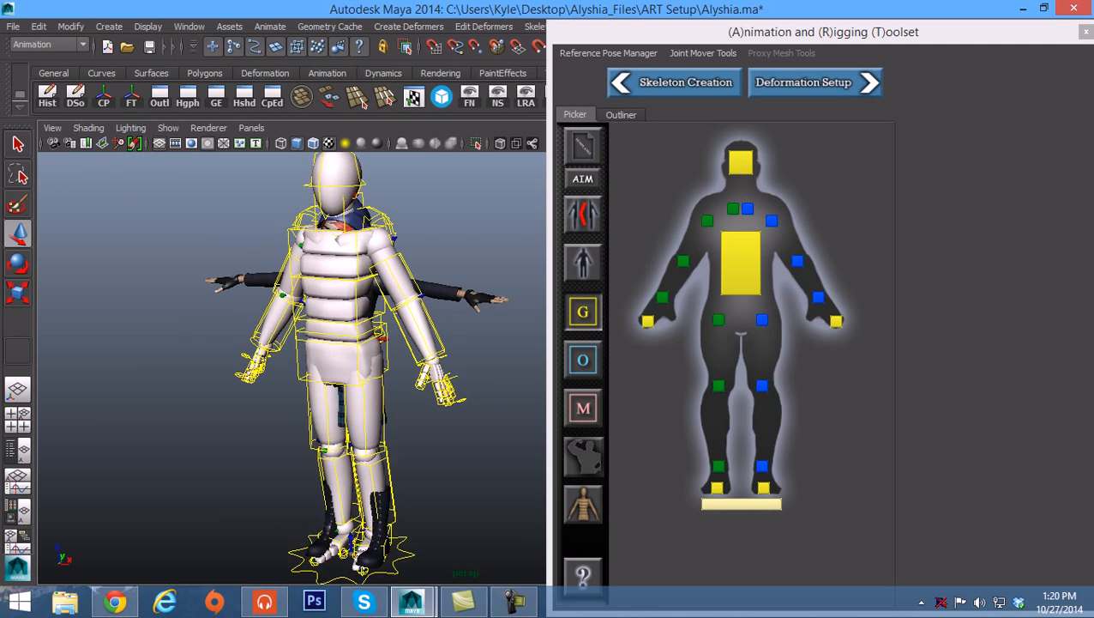
mouse_move(403, 368)
alt+middle_down()
mouse_move(401, 335)
mouse_move(422, 372)
alt+middle_up()
alt+right_drag(421, 372, 401, 372)
alt+middle_drag(401, 372, 392, 365)
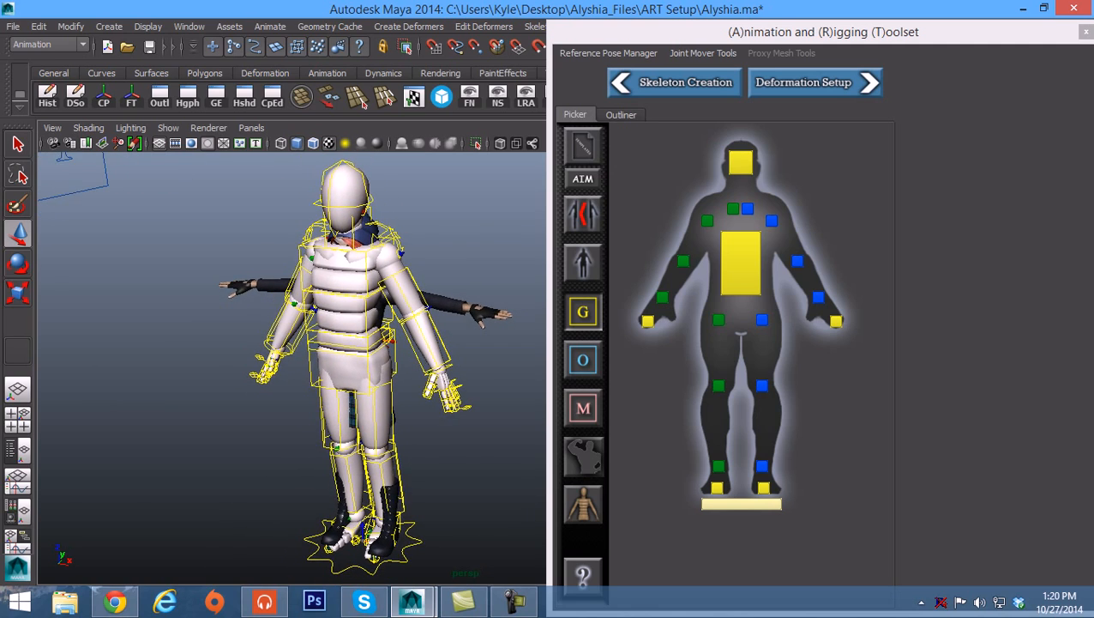
alt+right_drag(392, 364, 376, 364)
alt+middle_drag(376, 364, 400, 372)
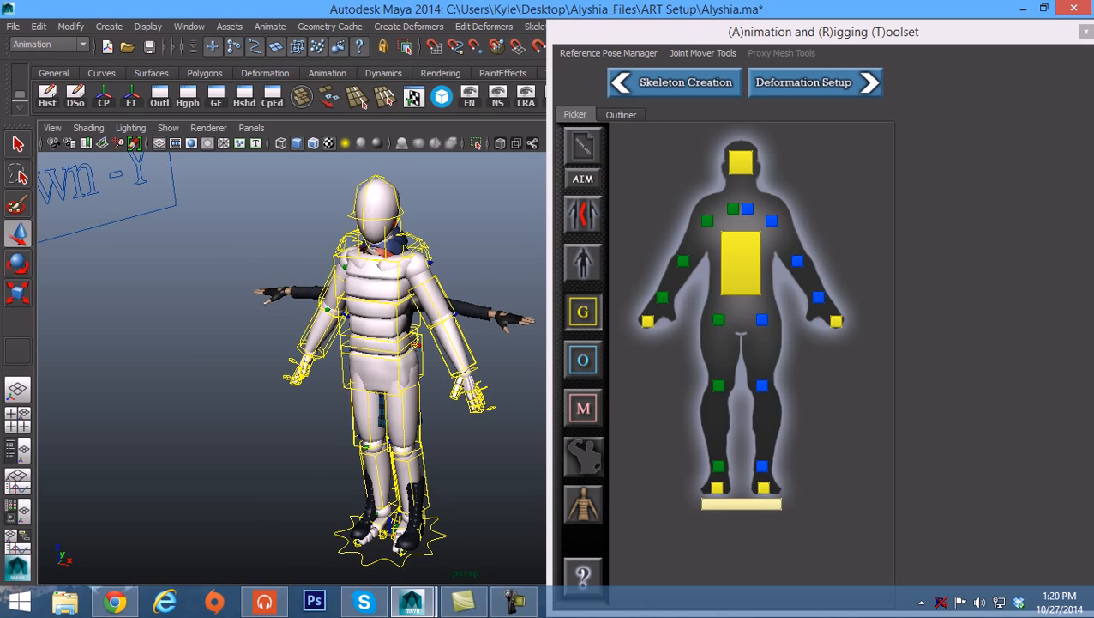
alt+drag(400, 372, 378, 366)
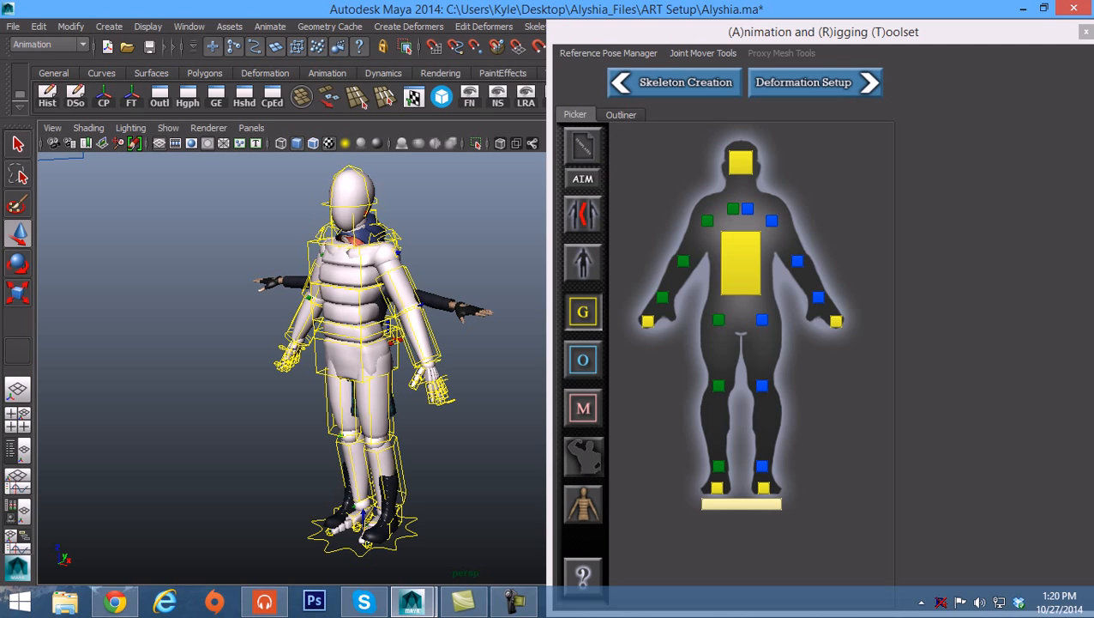
drag(781, 33, 788, 16)
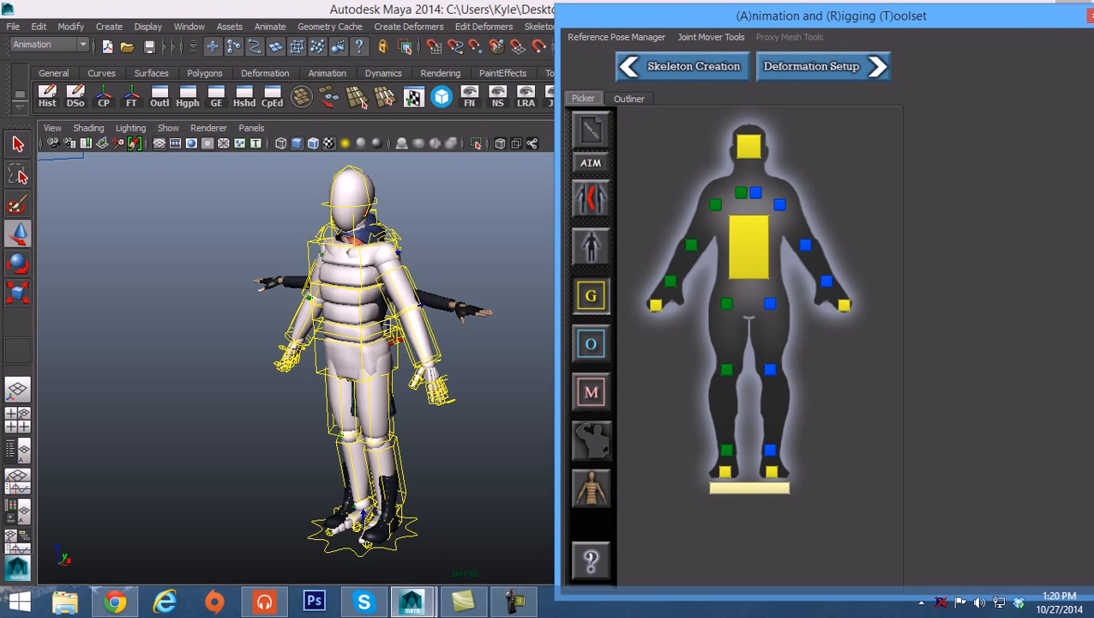